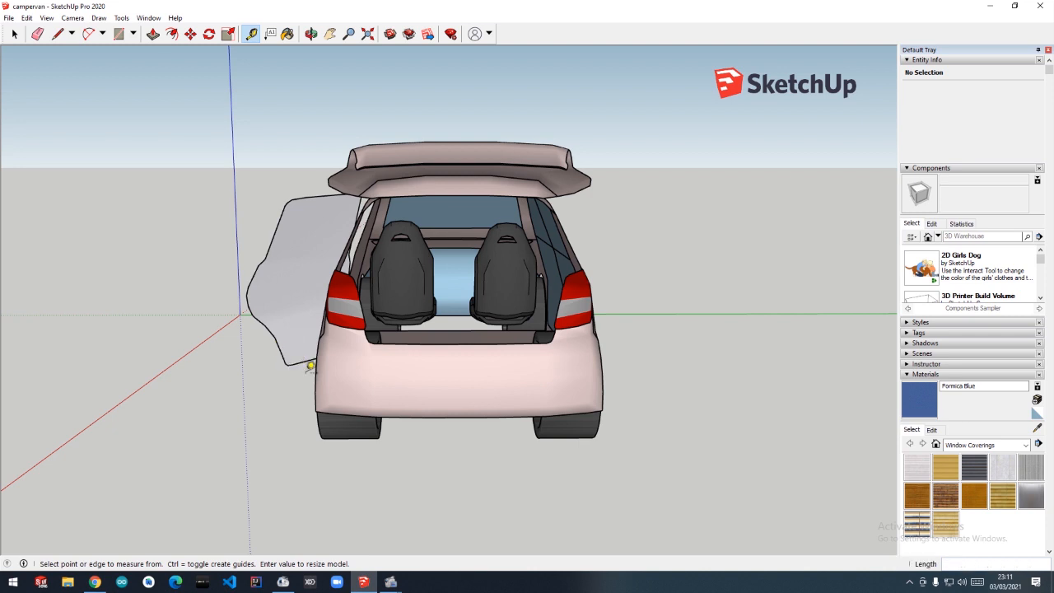
Measure along the side of the car from the rear tail light with the Tape Measure
left_click_drag(747, 293, 243, 265)
left_click(251, 34)
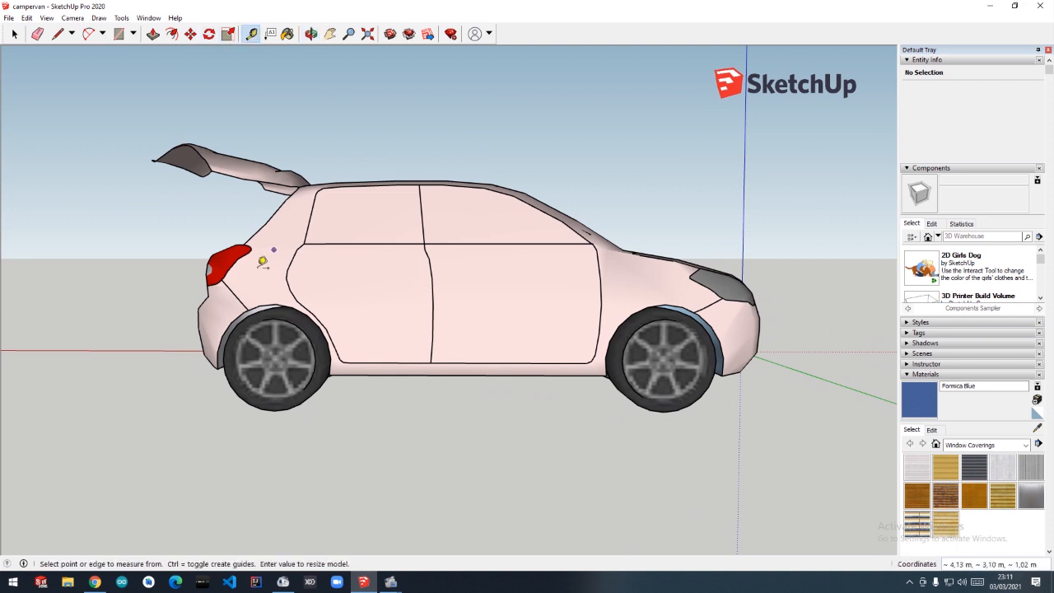
left_click(209, 283)
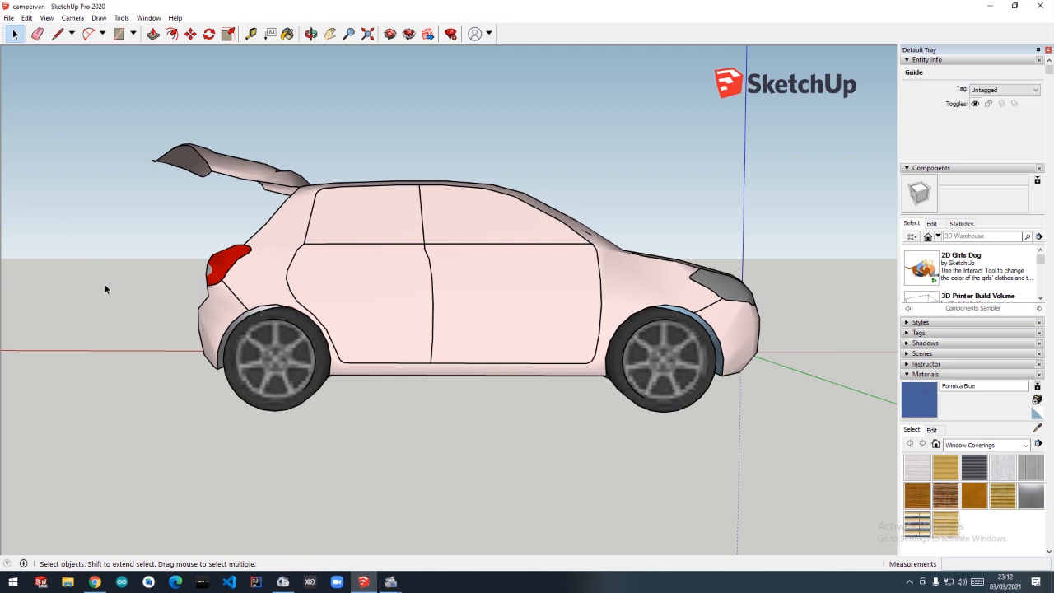
Draw a rectangle of about 0.79 m² on the ground beside the car and extrude it about 0.06 m into a board
left_click(310, 34)
left_click_drag(247, 90, 507, 371)
scroll(501, 360, "up", 5)
scroll(478, 393, "down", 4)
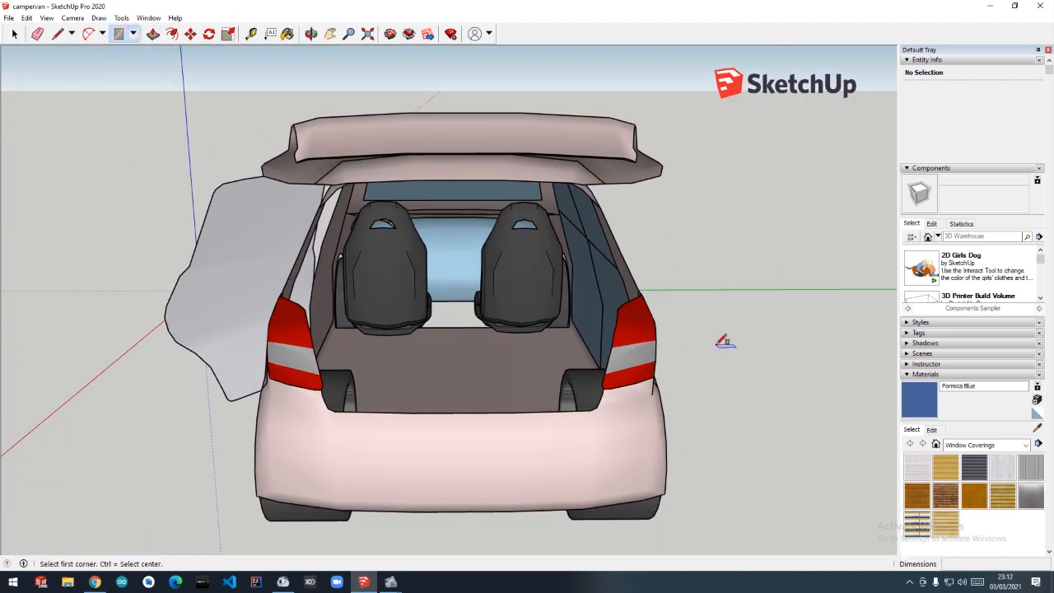
left_click(893, 418)
left_click(153, 35)
left_click(812, 394)
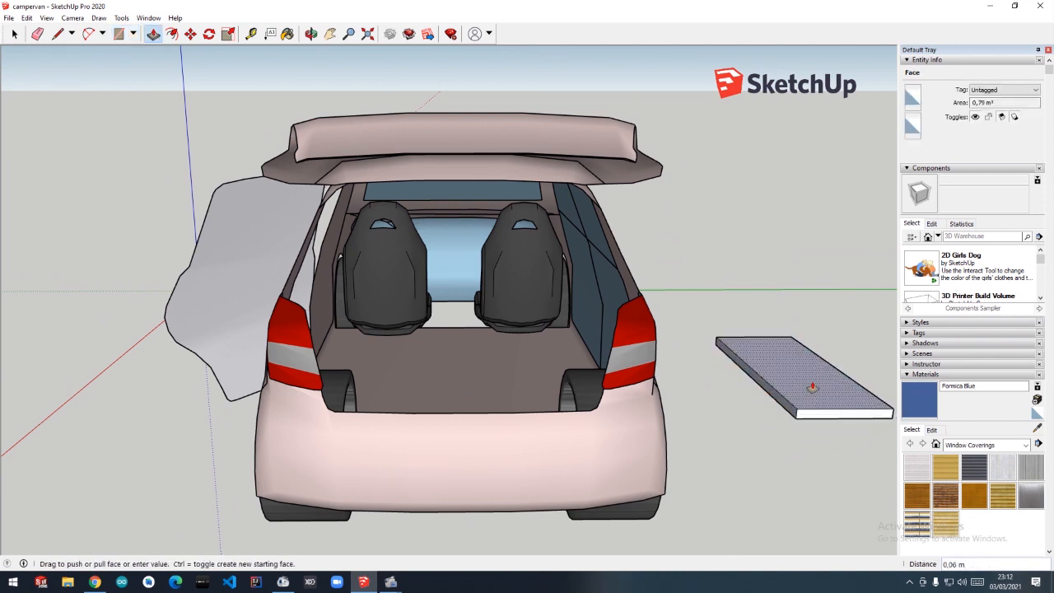
left_click(811, 386)
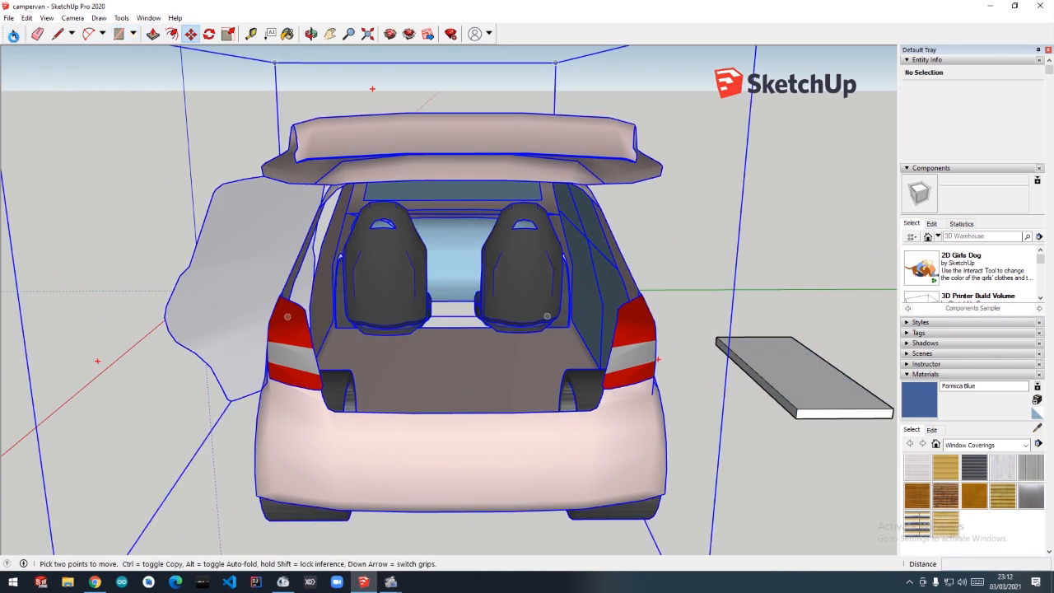
Select the whole board and move it about 2.2 m sideways to the centre of the car's rear
key("space")
left_click_drag(698, 317, 913, 450)
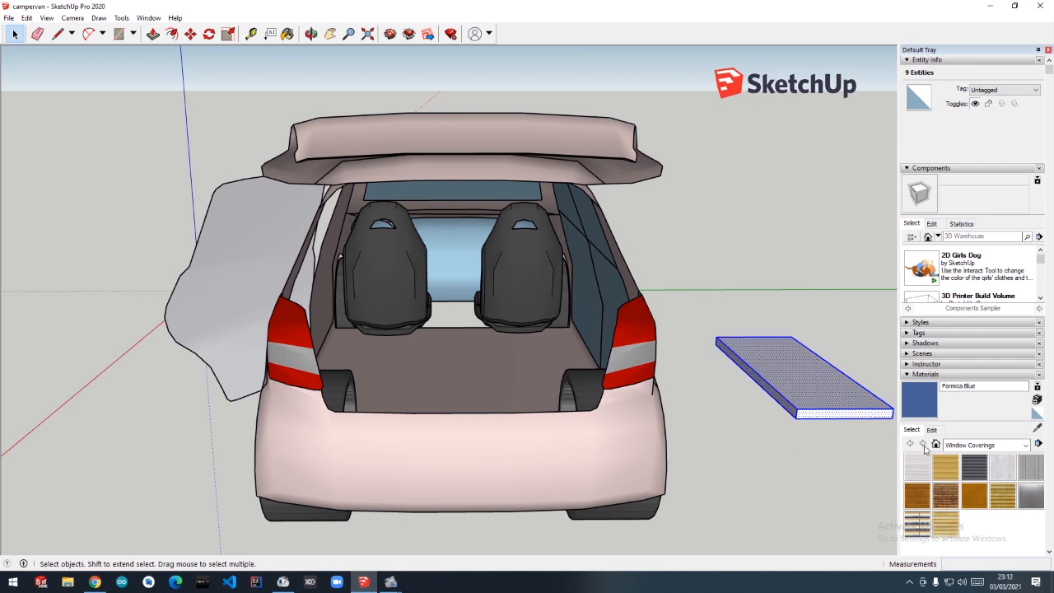
left_click(190, 33)
left_click(787, 381)
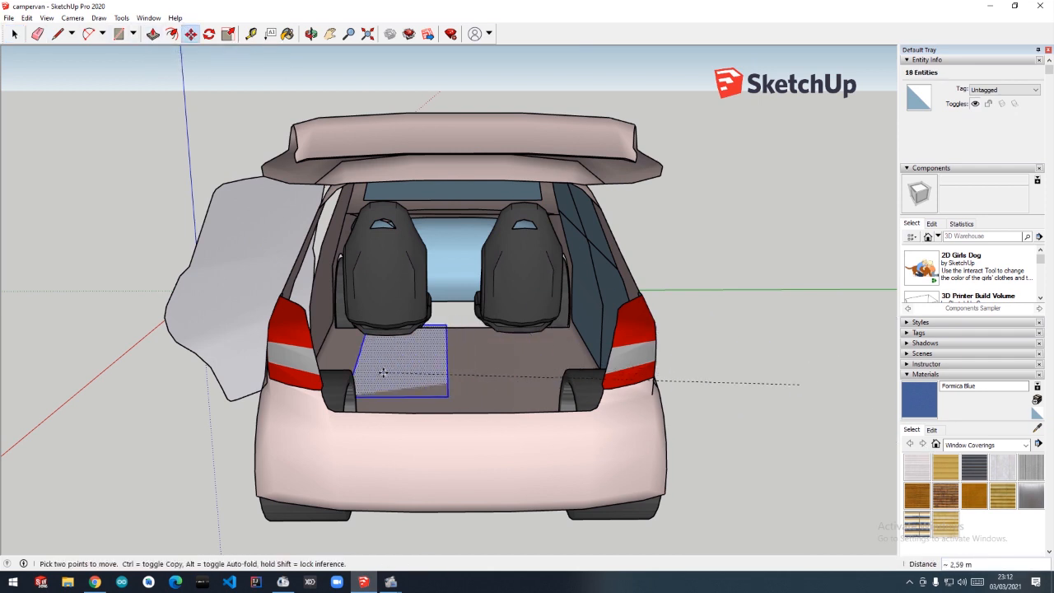
left_click(445, 371)
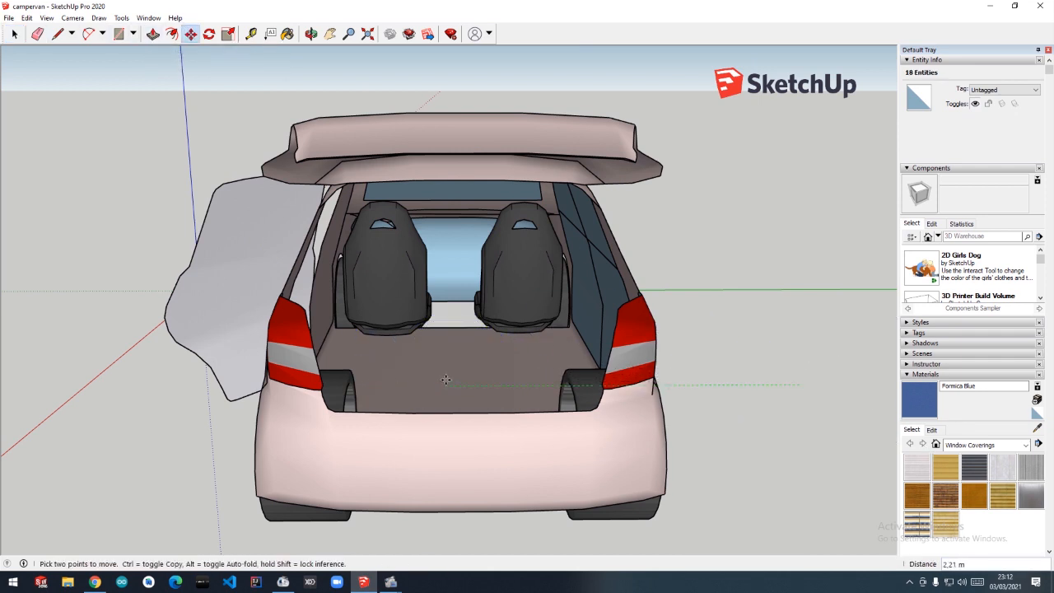
Raise the board about 0.19 m so it sits on the boot floor
scroll(455, 340, "down", 3)
left_click_drag(448, 452, 439, 372)
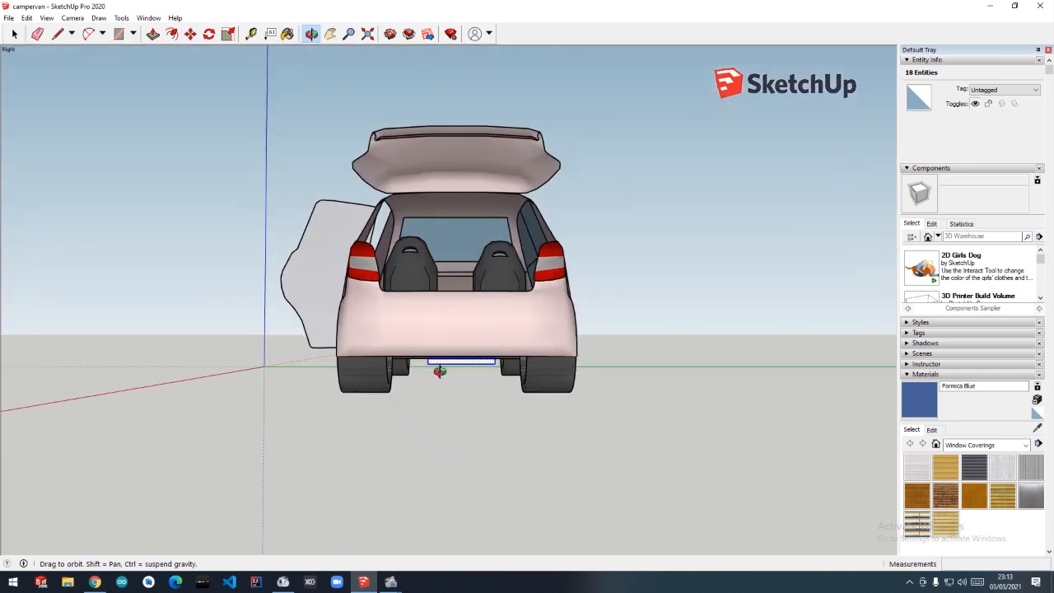
left_click(190, 34)
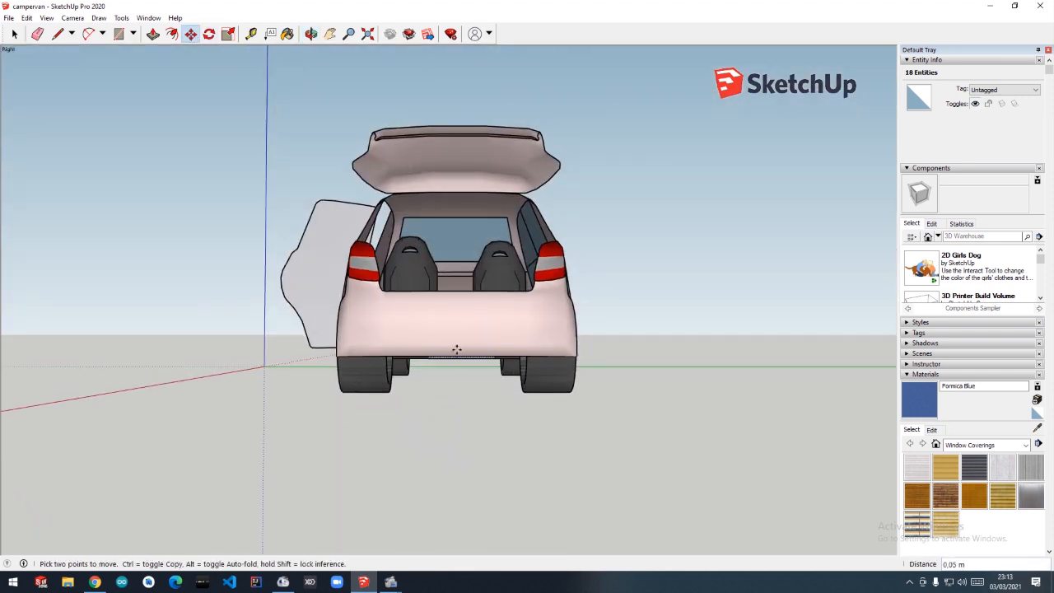
left_click(310, 34)
left_click_drag(428, 206, 450, 338)
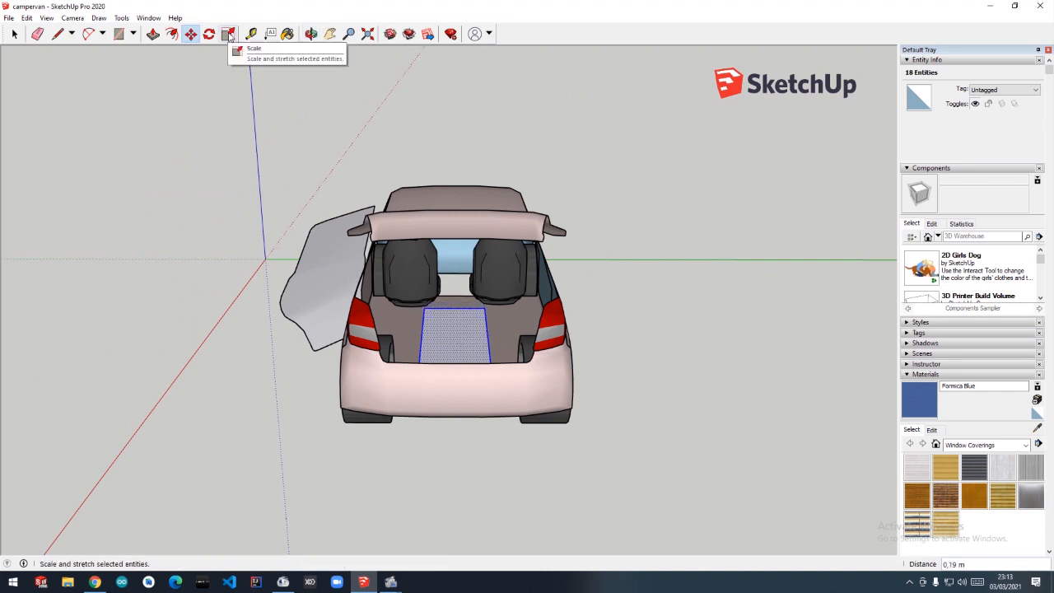
Pull the board's top face up about 0.10 m and extend its rear face toward the bumper
left_click(153, 34)
left_click(464, 330)
scroll(498, 347, "up", 4)
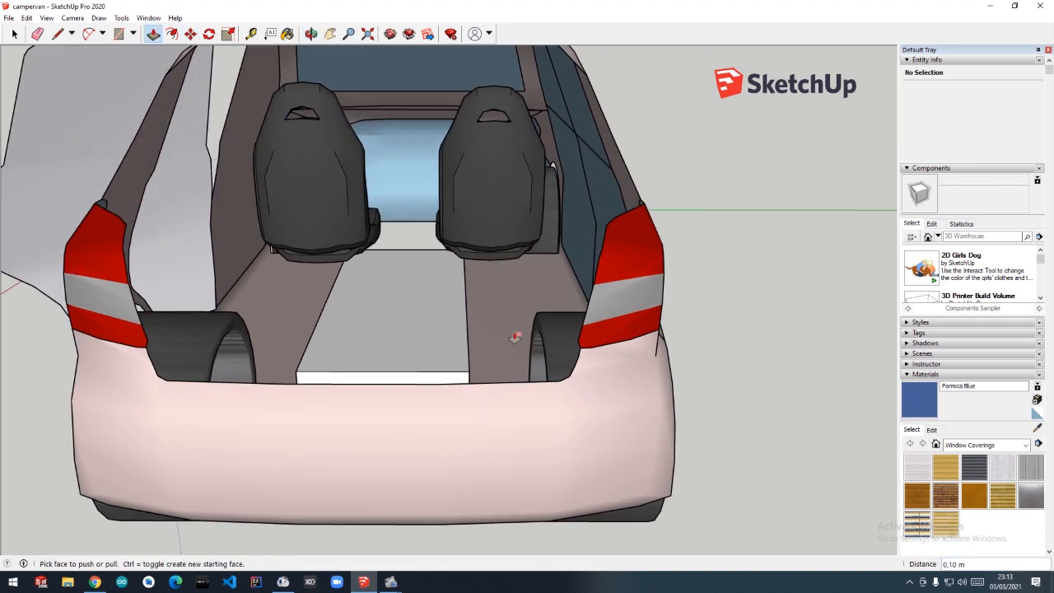
left_click_drag(386, 379, 388, 398)
Widen the board by pulling its two side faces outward toward the wheel arches
left_click(311, 34)
left_click_drag(551, 374, 494, 357)
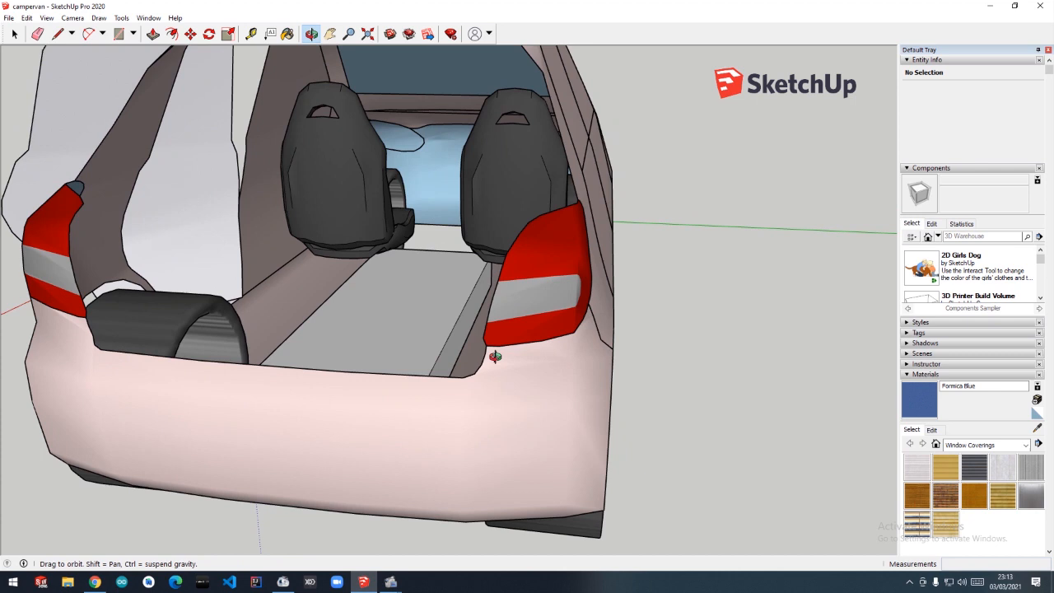
left_click(152, 34)
left_click(310, 34)
left_click_drag(345, 222, 494, 240)
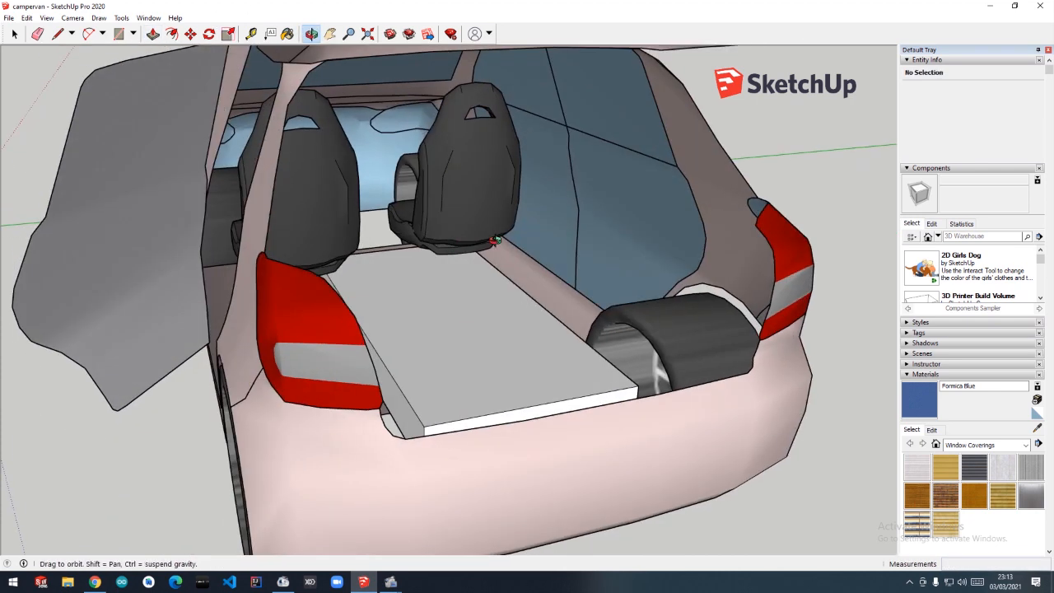
left_click(152, 36)
left_click(402, 406)
middle_click_drag(603, 308, 362, 390)
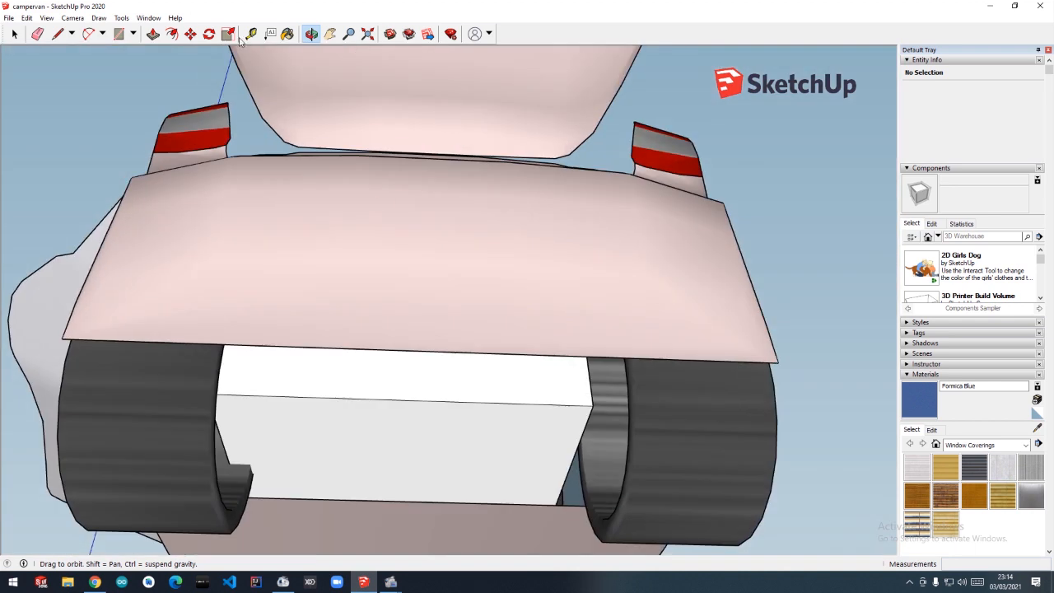
key("p")
left_click(362, 390)
left_click(310, 34)
left_click_drag(494, 58, 520, 209)
key("ctrl+z")
Push the board's underside up about 0.16 m from beneath the car to thin it
left_click_drag(510, 345, 481, 188)
left_click(153, 34)
left_click(395, 273)
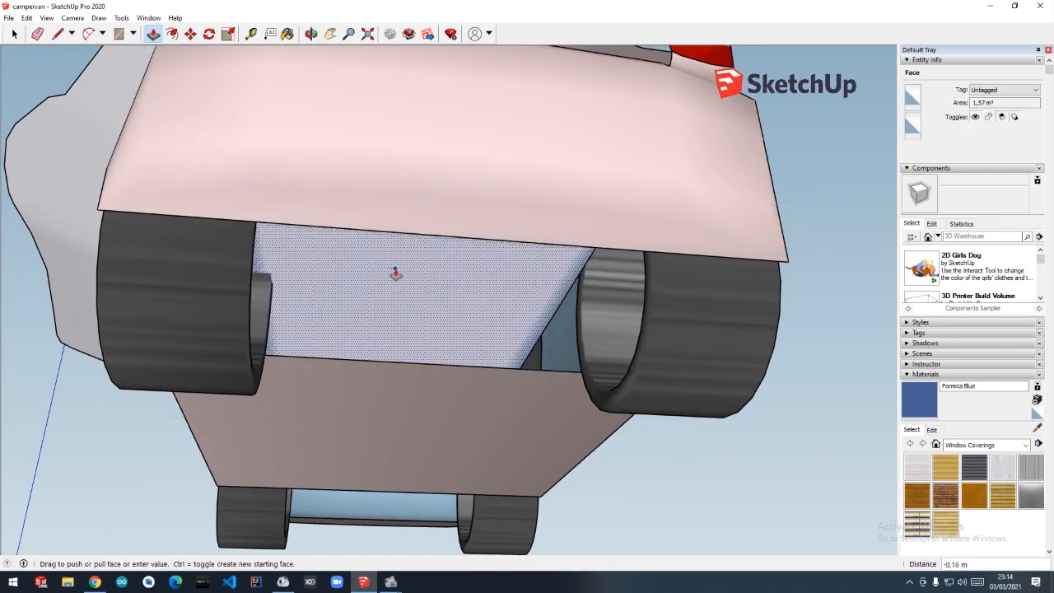
left_click(382, 274)
Pull both side faces of the thinned board outward to the inner walls of the car
left_click(310, 34)
left_click_drag(378, 140, 433, 436)
left_click_drag(502, 140, 424, 248)
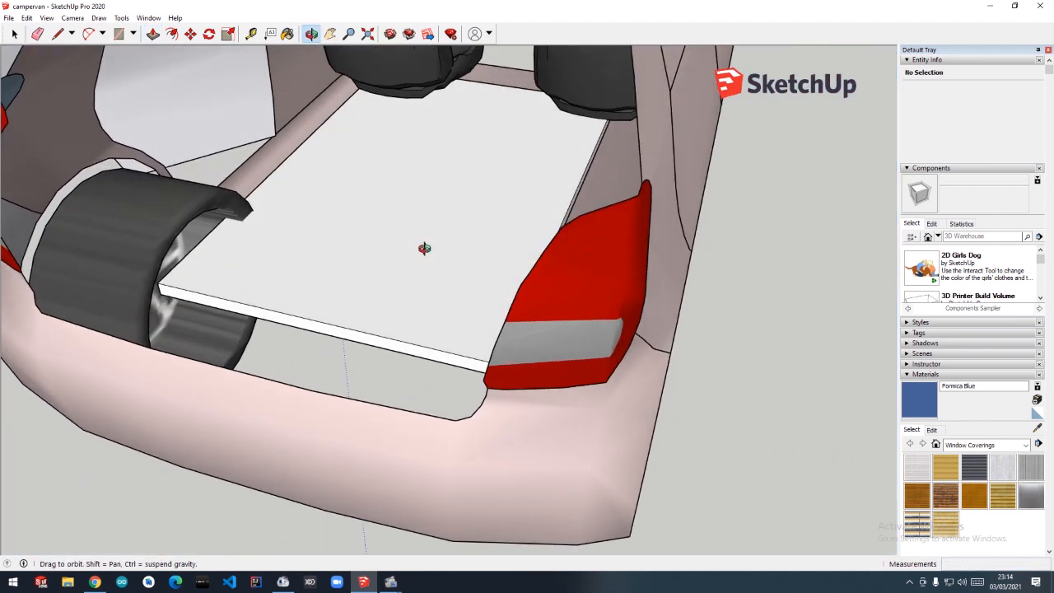
left_click(581, 205)
left_click(310, 33)
left_click_drag(330, 144, 449, 162)
left_click(153, 34)
left_click(172, 325)
Pull the board's rear edge face toward the bumper to lengthen the floor
left_click(310, 33)
left_click(153, 34)
left_click(431, 350)
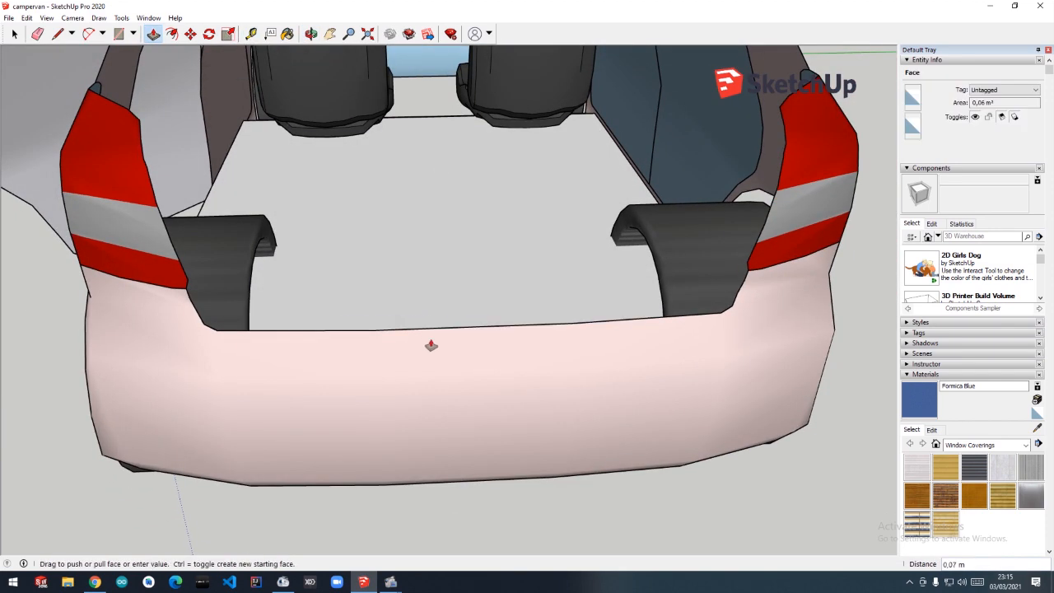
left_click(437, 371)
Draw a rectangle on the rear part of the board between the wheel arches and extrude it upward into a box
key("o")
left_click_drag(441, 374, 329, 206)
key("r")
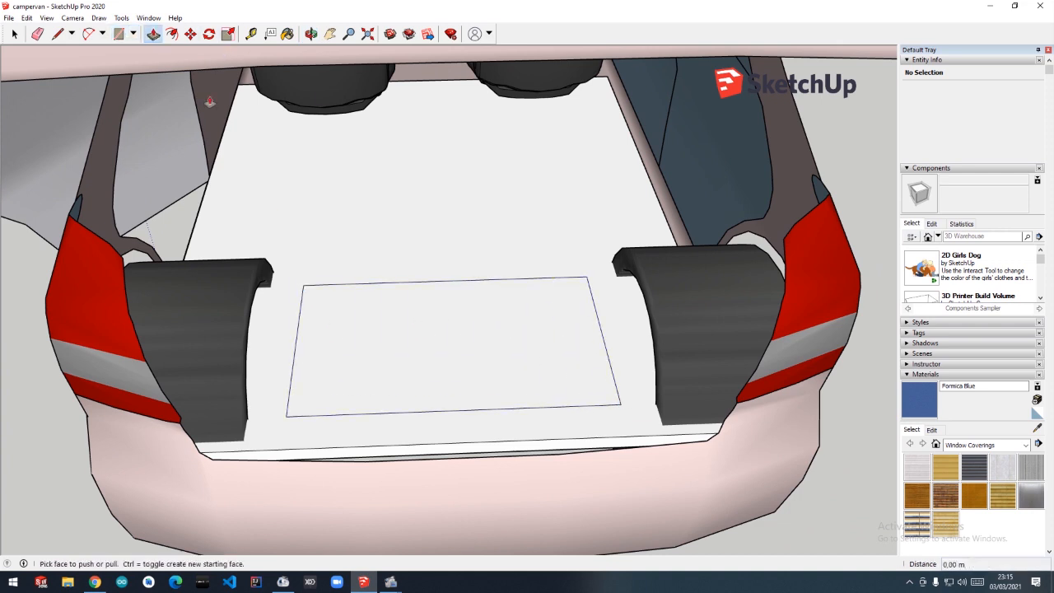
left_click(395, 348)
left_click(395, 291)
left_click(311, 34)
left_click_drag(553, 284, 535, 193)
left_click(153, 33)
left_click(414, 258)
left_click(414, 236)
Widen the box by pulling one side face out about 0.21 m and the opposite side face toward the car wall
left_click(311, 34)
left_click_drag(436, 247, 370, 239)
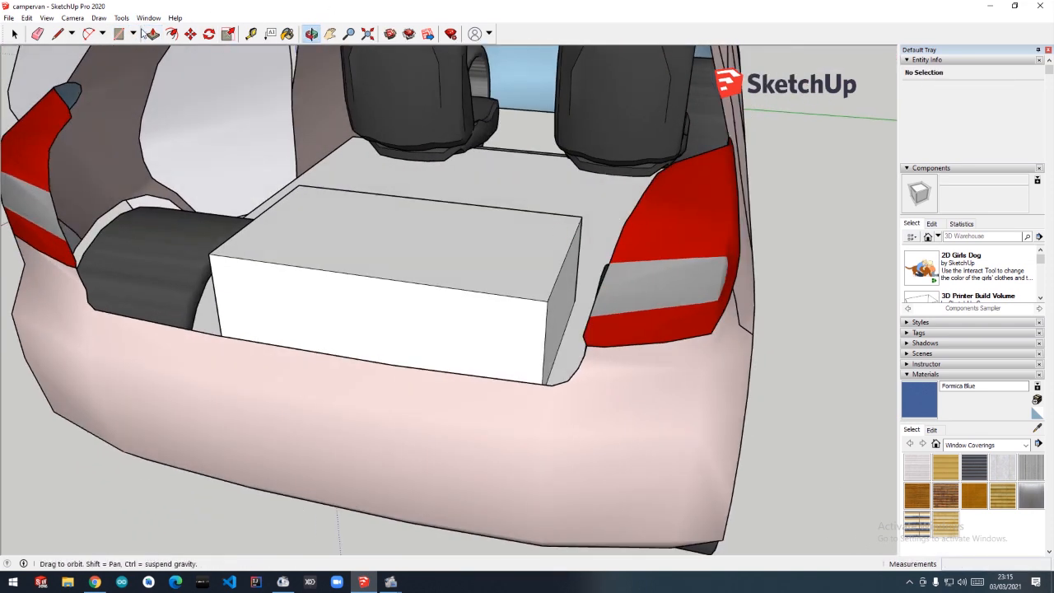
left_click(152, 34)
left_click(569, 299)
left_click(607, 303)
left_click(311, 33)
left_click_drag(238, 94, 351, 104)
left_click(152, 33)
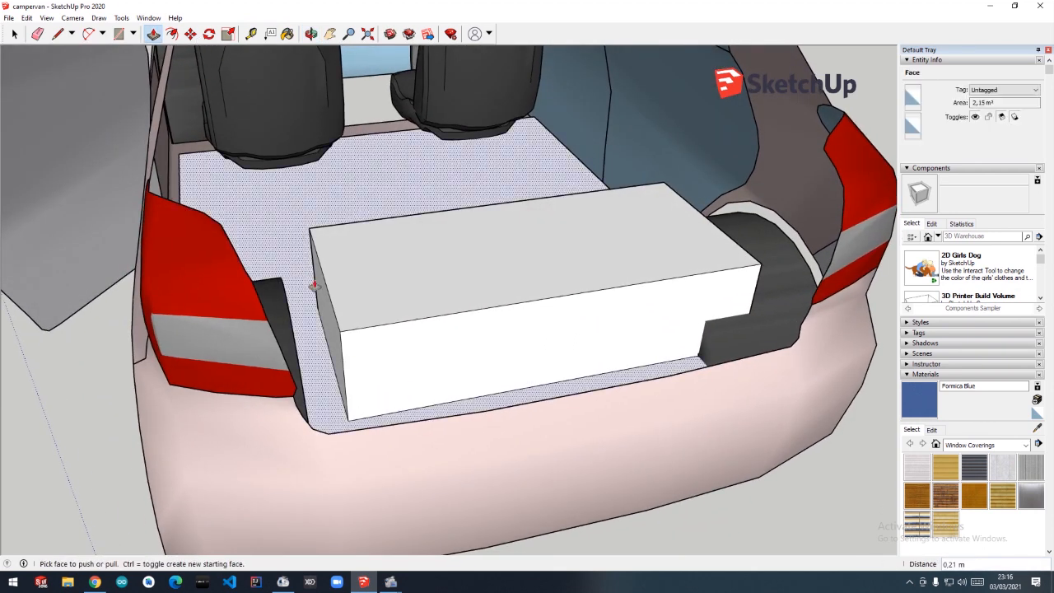
left_click(321, 288)
left_click(169, 305)
Extend the box's side face about 0.09 m more and pull its rear face toward the bumper
left_click(311, 34)
left_click_drag(658, 197, 290, 93)
left_click(153, 33)
left_click(663, 303)
left_click(759, 374)
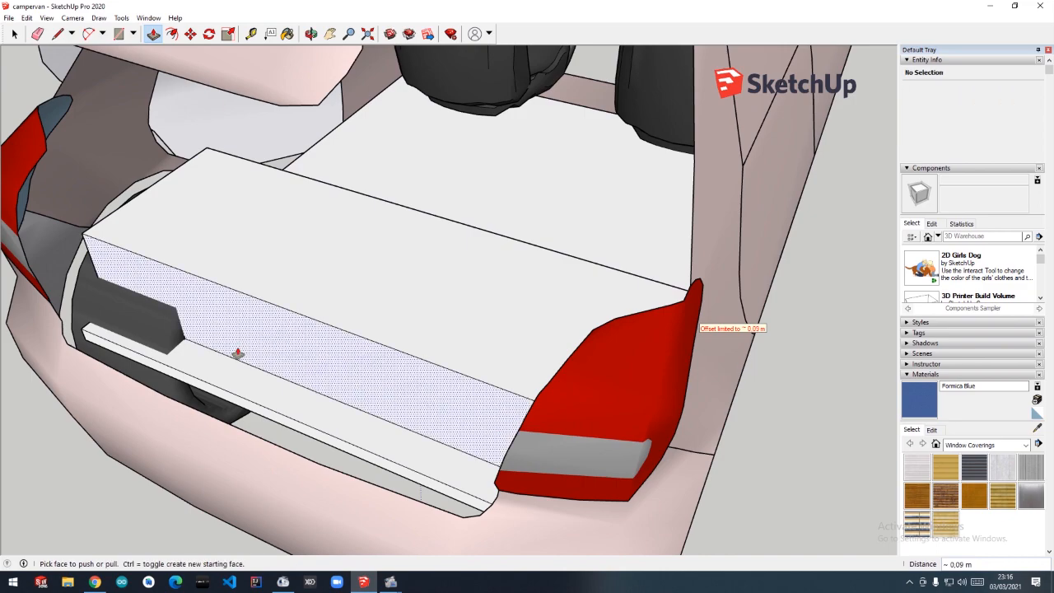
left_click(235, 354)
left_click(277, 391)
Draw a thin strip along the top edge of the box's forward face and extrude it about 0.57 m toward the seats
left_click(311, 34)
left_click_drag(311, 34, 789, 256)
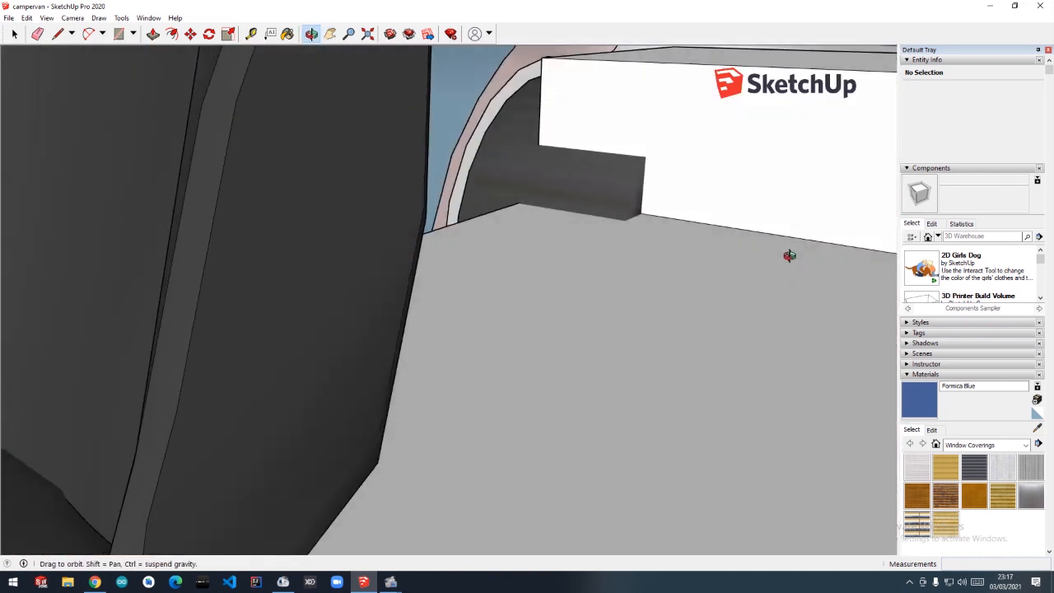
key("r")
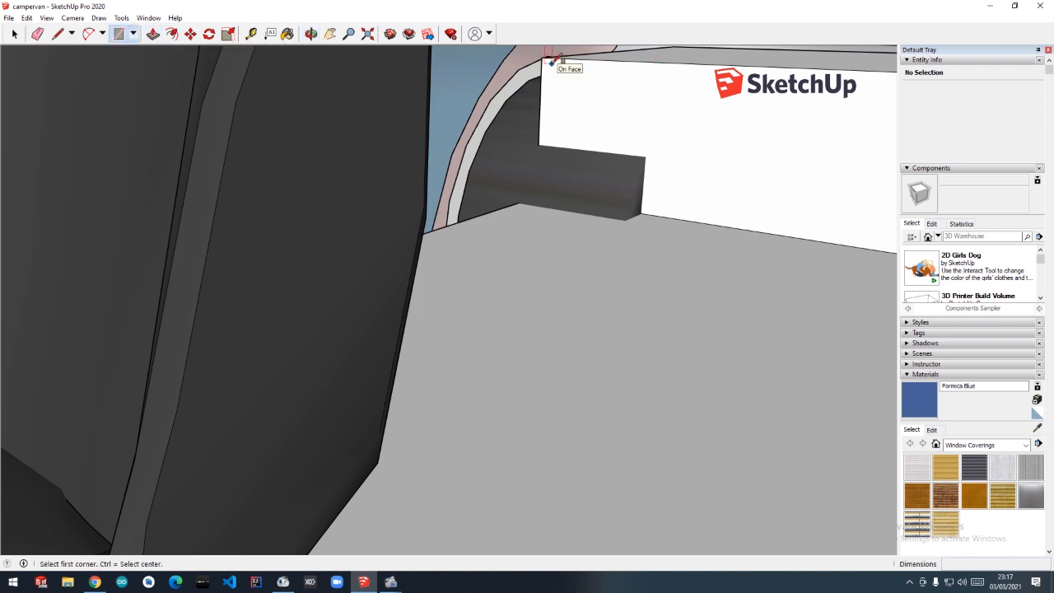
middle_click_drag(576, 65, 455, 59)
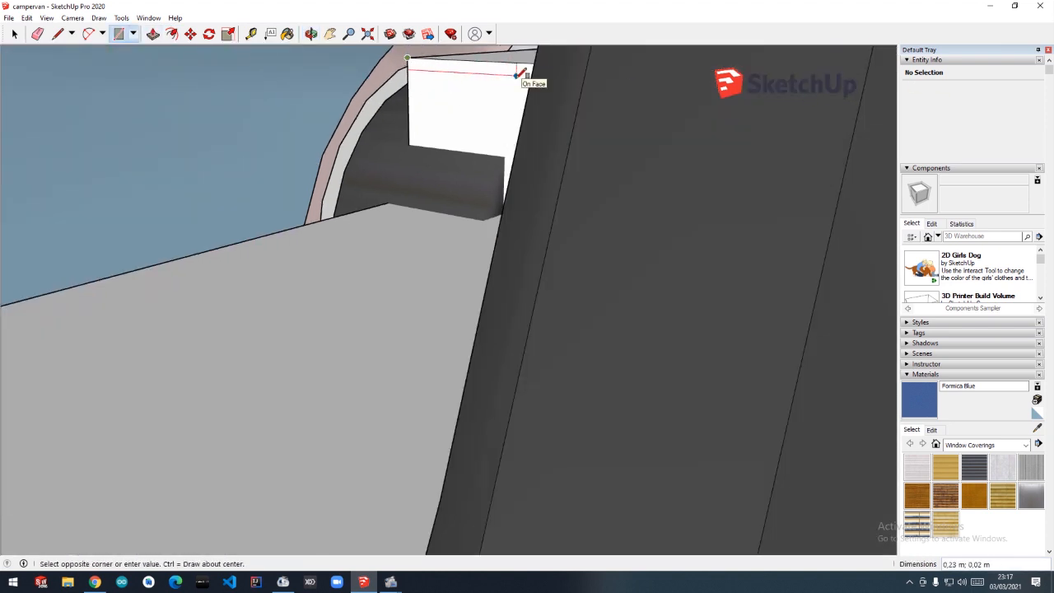
left_click(154, 37)
middle_click_drag(156, 99, 332, 137)
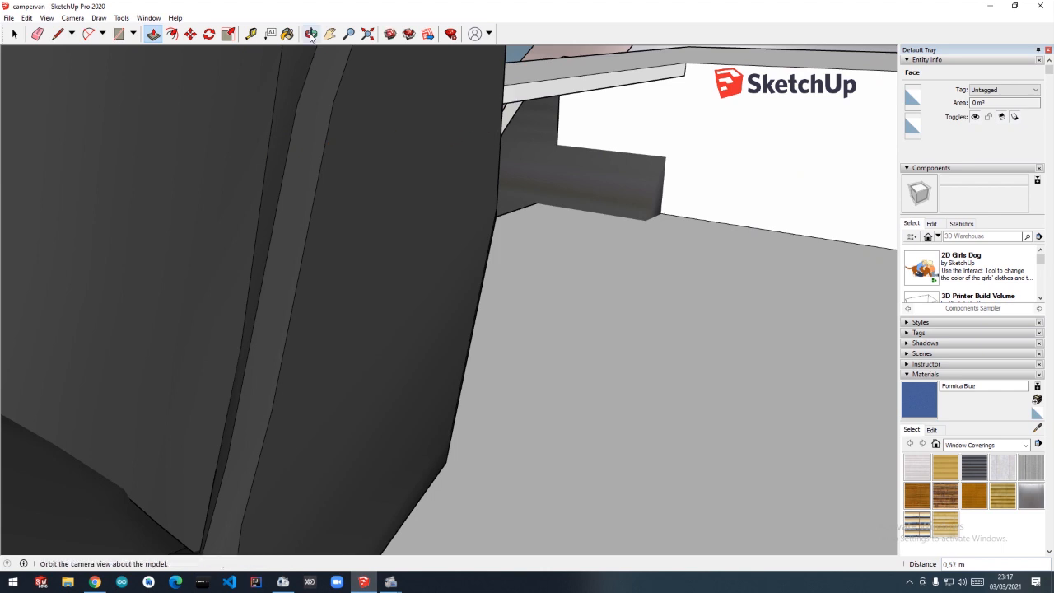
Pull the shelf's side edge about 1.24 m across the car so the shelf spans its full width
middle_click_drag(310, 49, 533, 252)
scroll(470, 198, "up", 1)
scroll(471, 198, "down", 3)
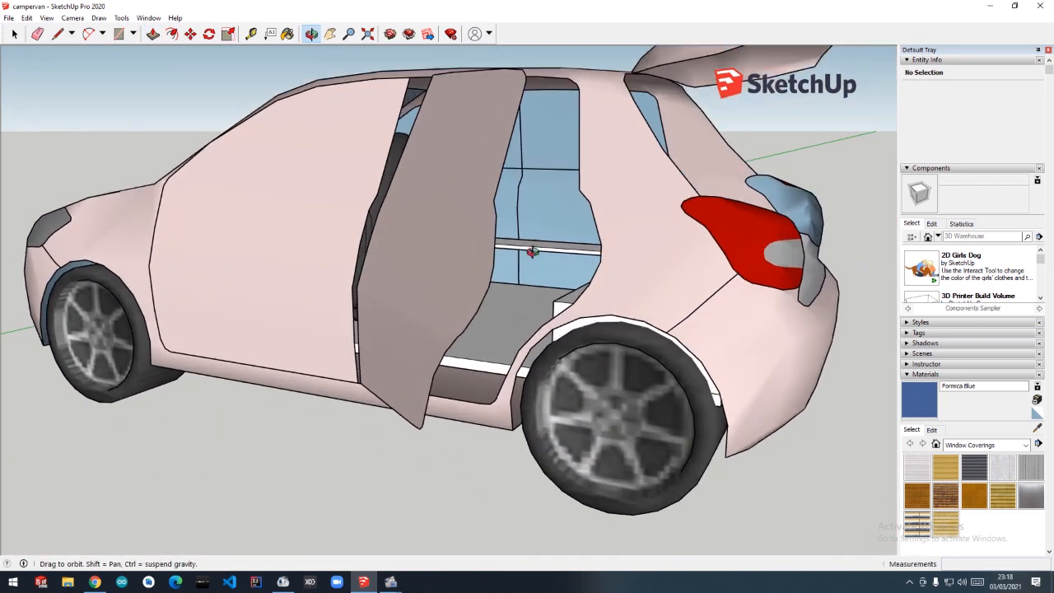
scroll(532, 252, "up", 5)
left_click_drag(573, 254, 278, 466)
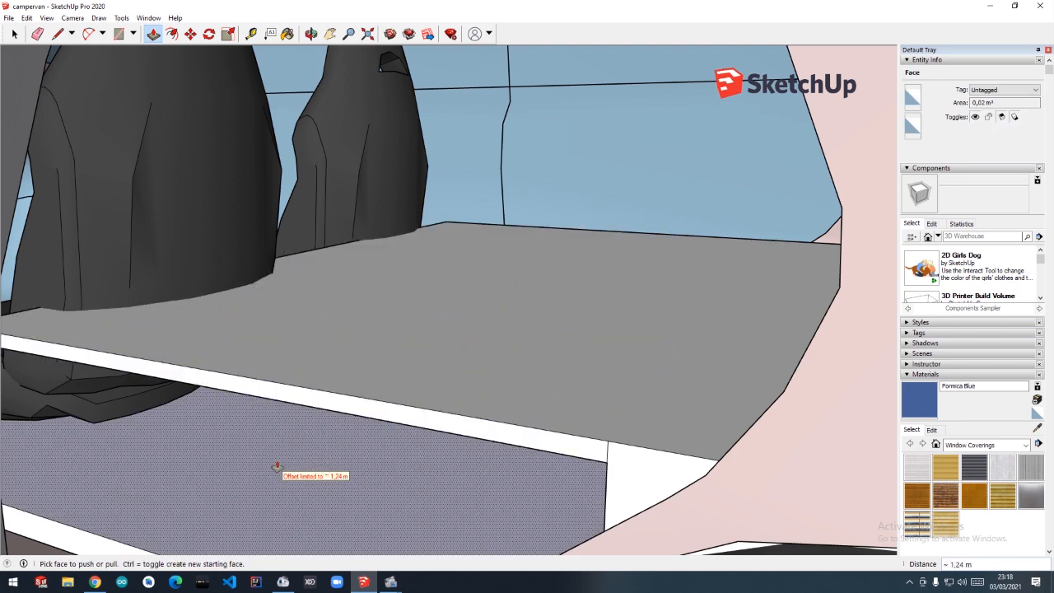
scroll(330, 250, "up", 1)
scroll(329, 249, "down", 5)
scroll(329, 250, "up", 4)
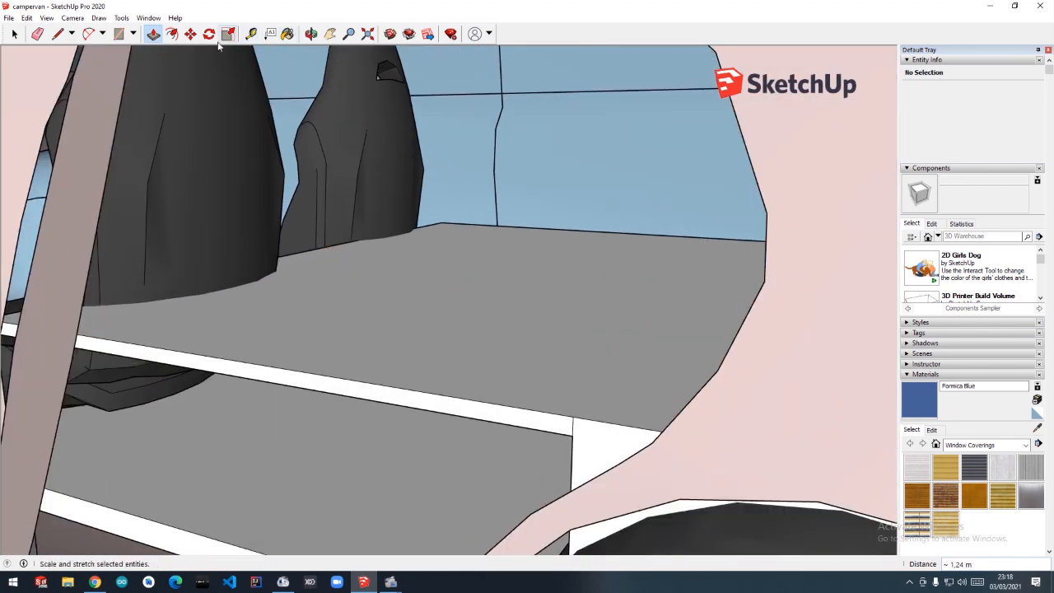
scroll(200, 353, "down", 6)
middle_click_drag(426, 367, 263, 374)
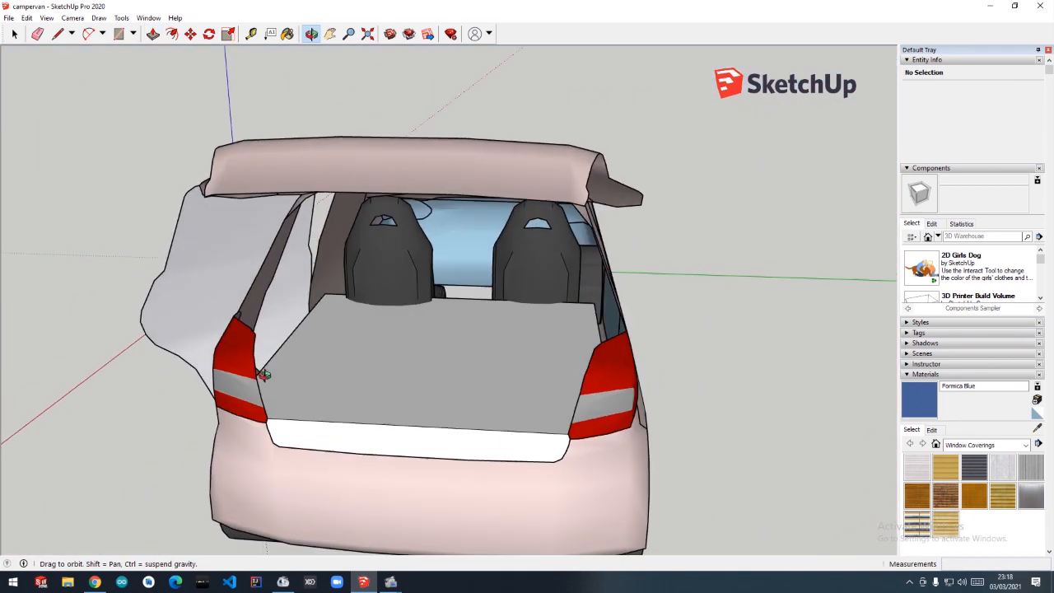
Draw a rectangle beneath the shelf at the open side door and extrude it into a cabinet between shelf and floor board
left_click_drag(264, 375, 616, 269)
scroll(315, 414, "up", 5)
scroll(337, 383, "down", 1)
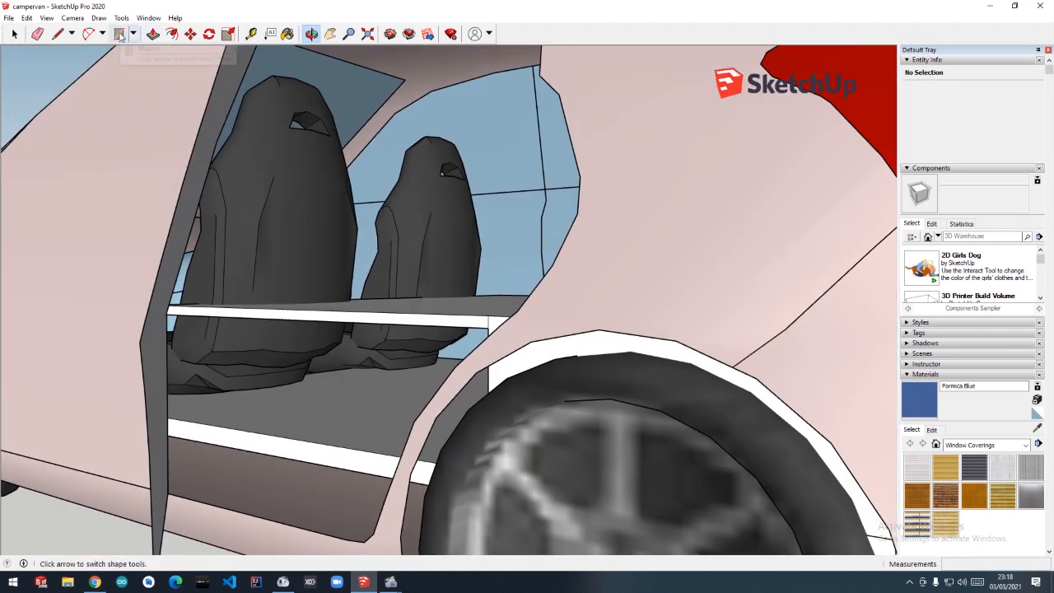
left_click(341, 446)
key("p")
left_click(330, 382)
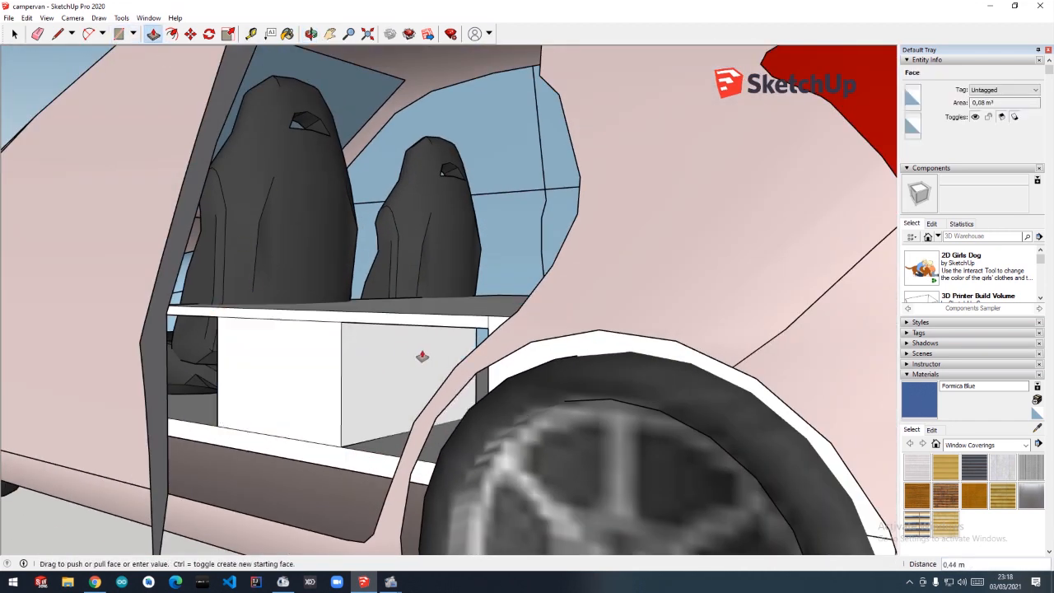
left_click(290, 303)
Draw two rectangles side by side on the cabinet's door-side face and push them inward to form open compartments
key("r")
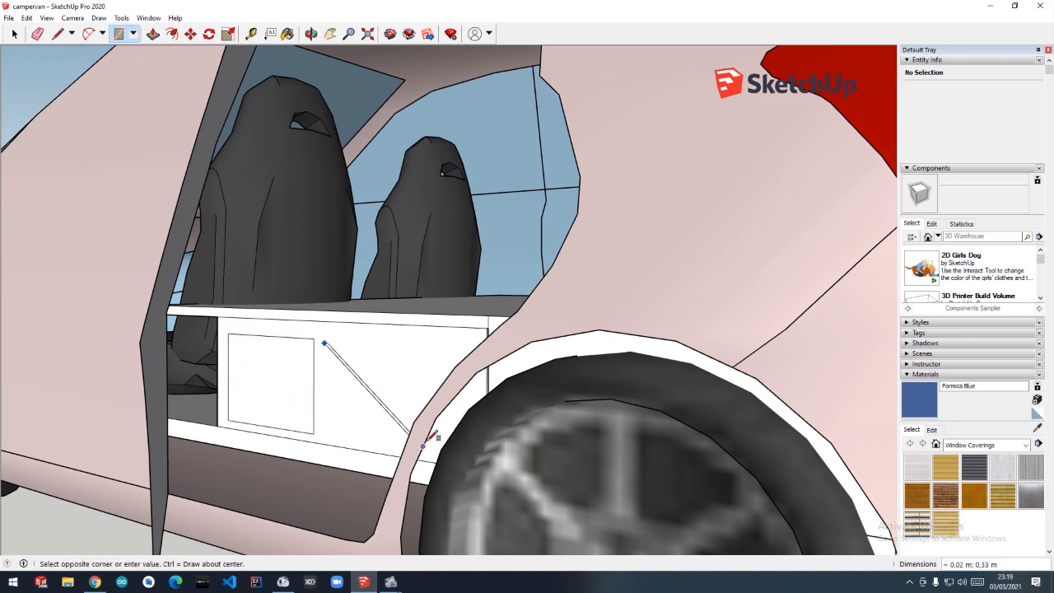
left_click(154, 33)
left_click(269, 372)
left_click(318, 367)
left_click(349, 367)
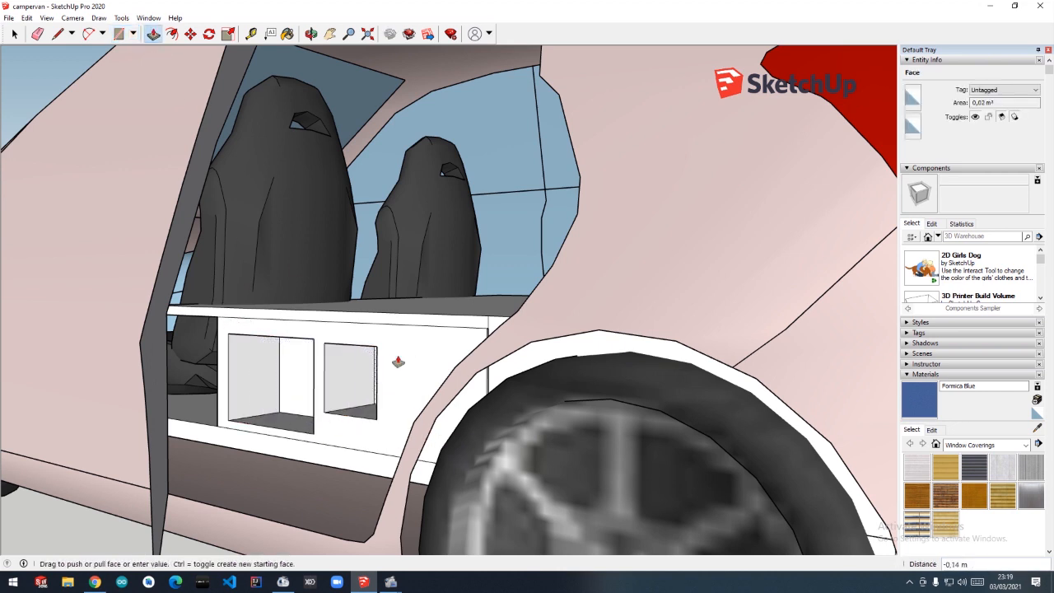
left_click(312, 34)
left_click_drag(325, 247, 337, 319)
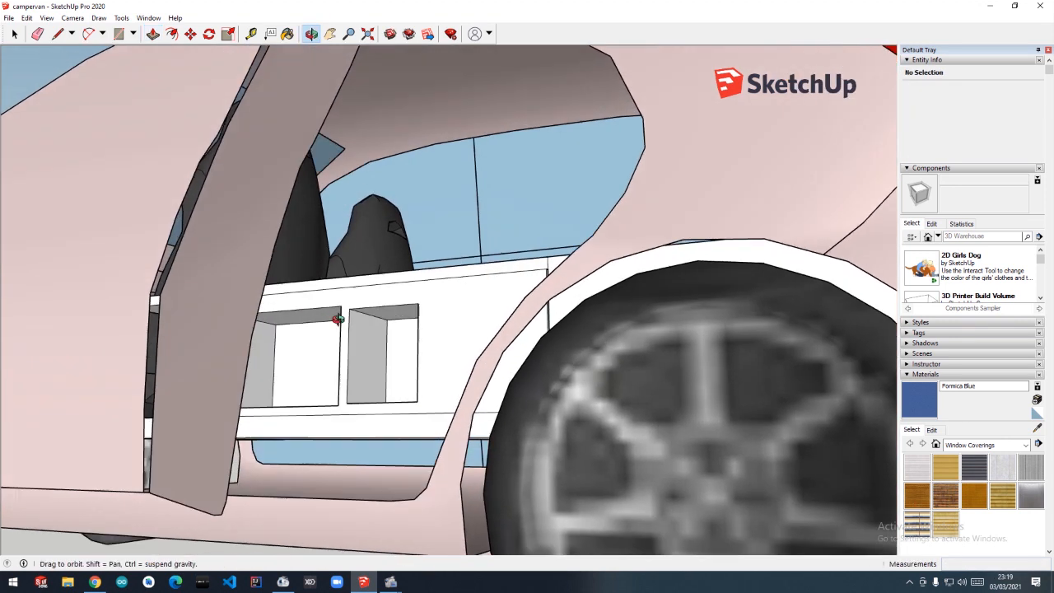
Push the back faces of the two open compartments deeper into the cabinet, the forward one by about 0.11 m
left_click(381, 319)
key("Escape")
left_click(320, 367)
left_click(354, 372)
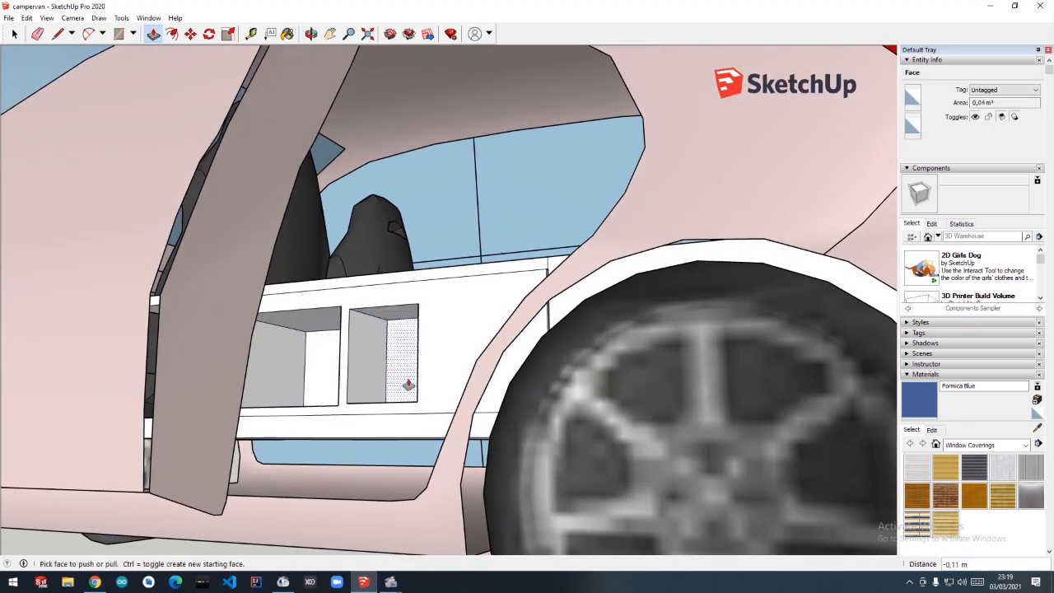
left_click(406, 379)
left_click(407, 367)
Push the rearward compartment's back face about 0.13 m further into the cabinet
scroll(404, 362, "down", 2)
middle_click_drag(494, 428, 306, 340)
scroll(478, 436, "up", 6)
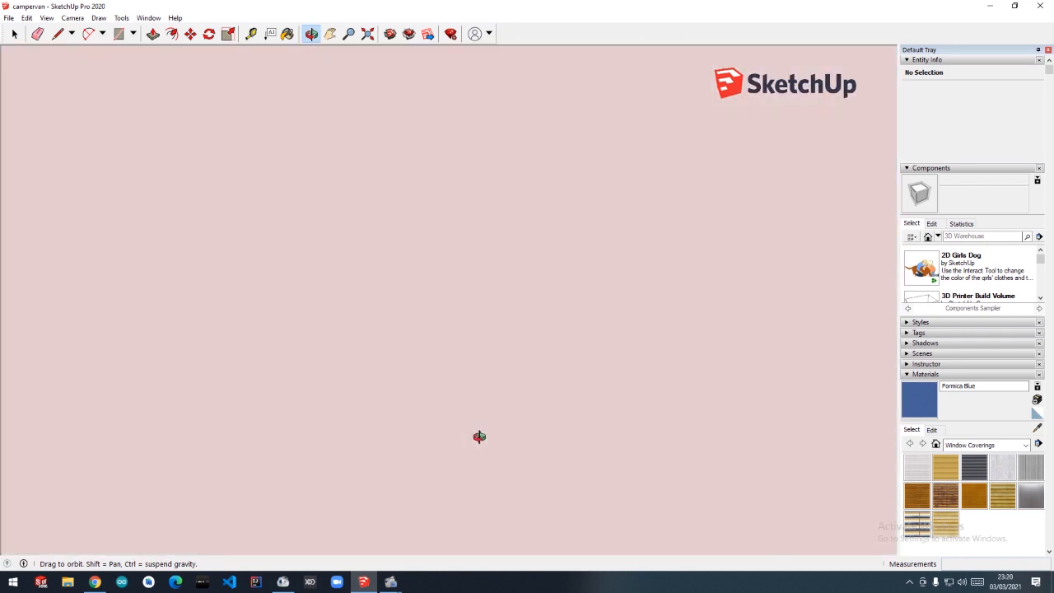
left_click(153, 34)
left_click(842, 228)
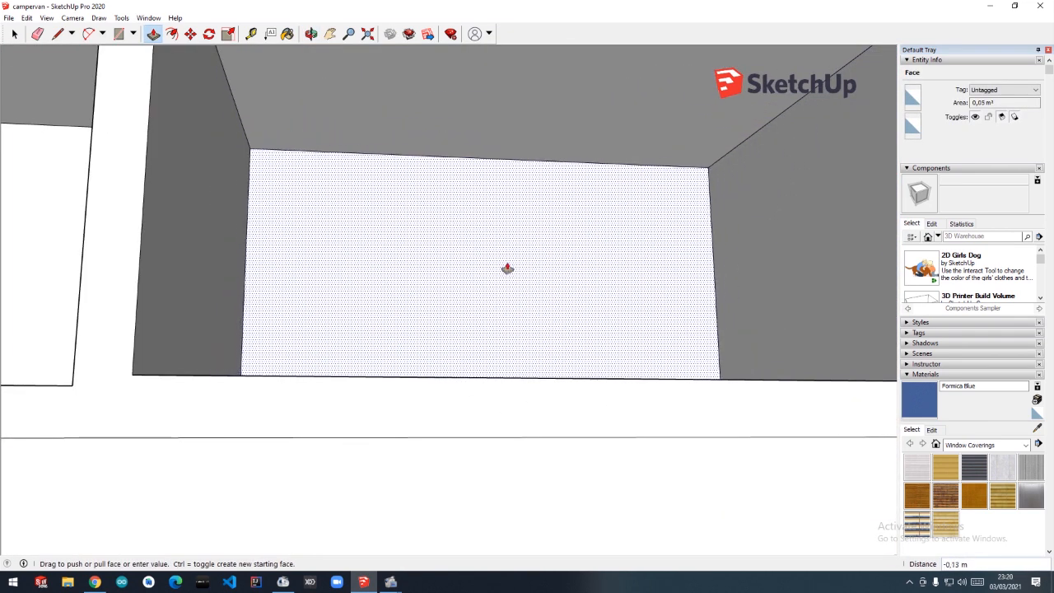
left_click(494, 297)
Draw a narrow rectangle along the bed platform's side edge opposite the open side door, running its full length
scroll(482, 378, "down", 2)
scroll(483, 378, "down", 4)
middle_click_drag(486, 383, 320, 46)
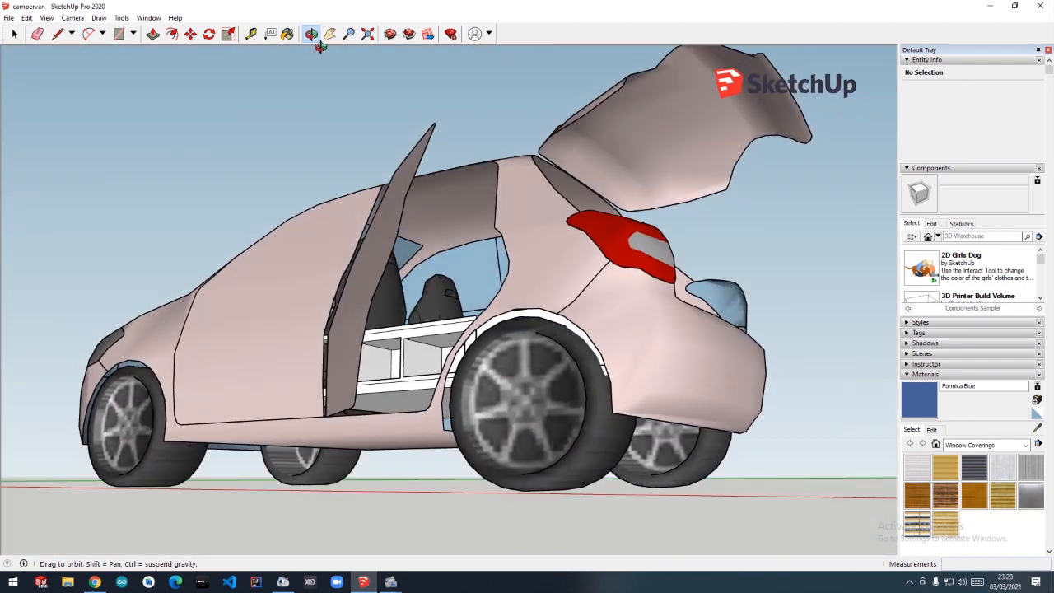
left_click(404, 397)
left_click(311, 33)
left_click_drag(428, 239, 289, 310)
left_click_drag(568, 354, 476, 402)
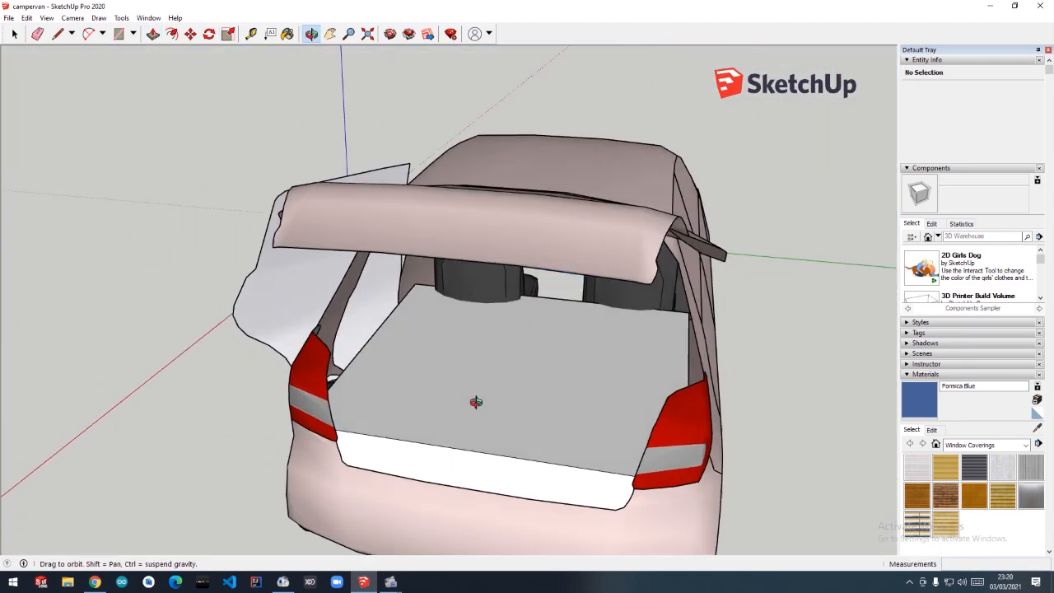
scroll(672, 329, "up", 6)
left_click(119, 33)
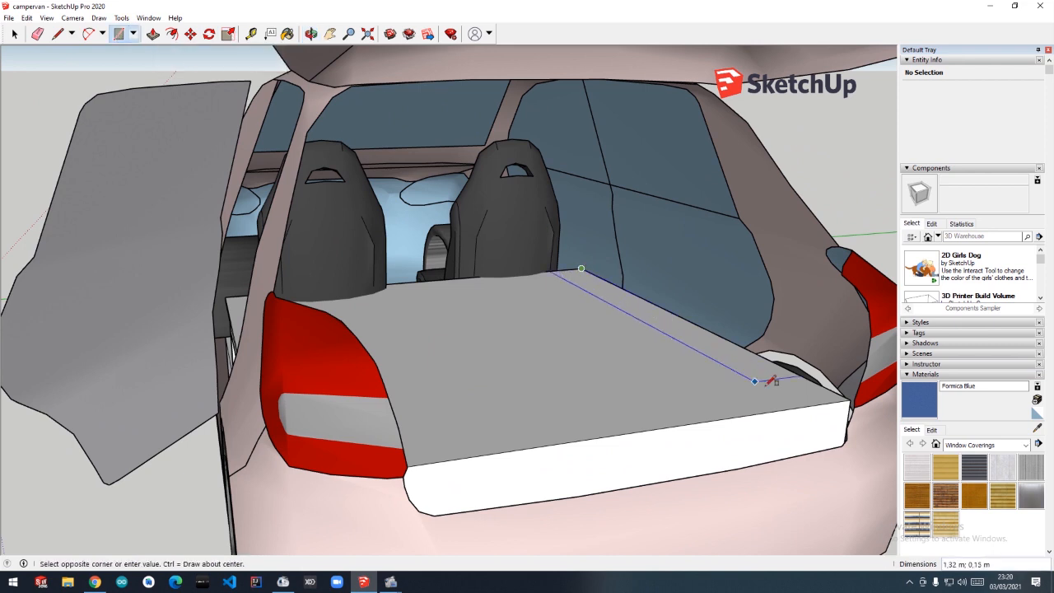
Extrude the narrow side strip up about 0.29 m and push its inner face back about 0.08 m to form a thin side wall
key("p")
left_click(665, 308)
left_click(666, 230)
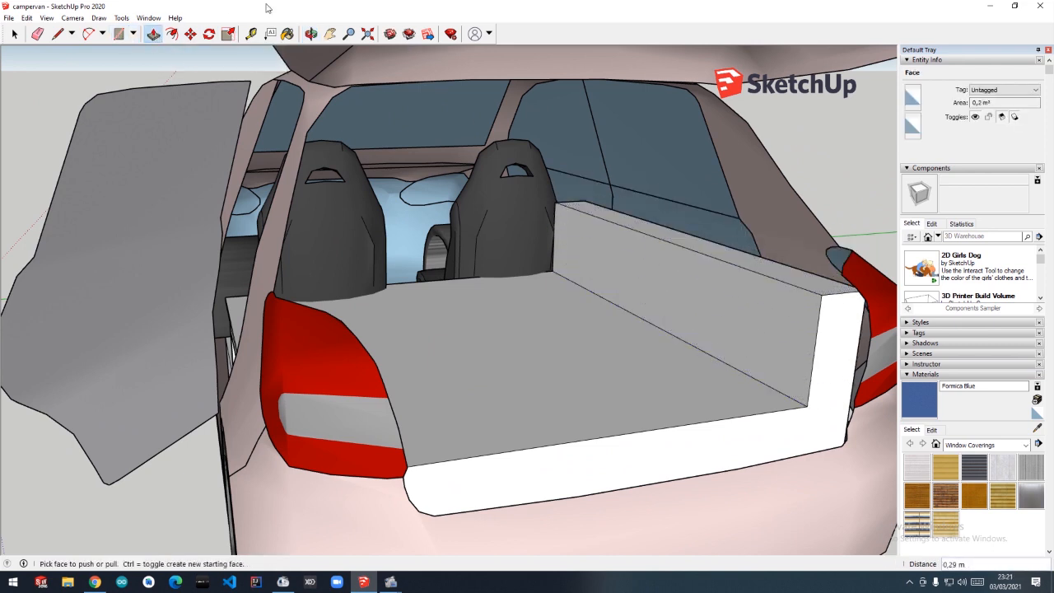
left_click(635, 278)
left_click(684, 273)
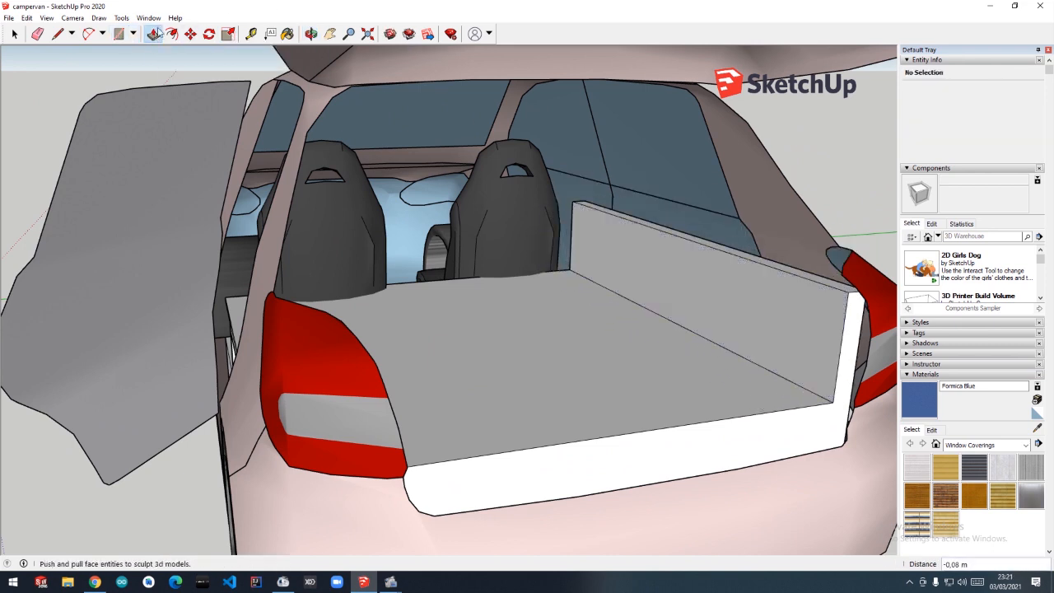
Measure the bed platform's length and its clear width up to the side wall
middle_click_drag(326, 285, 202, 50)
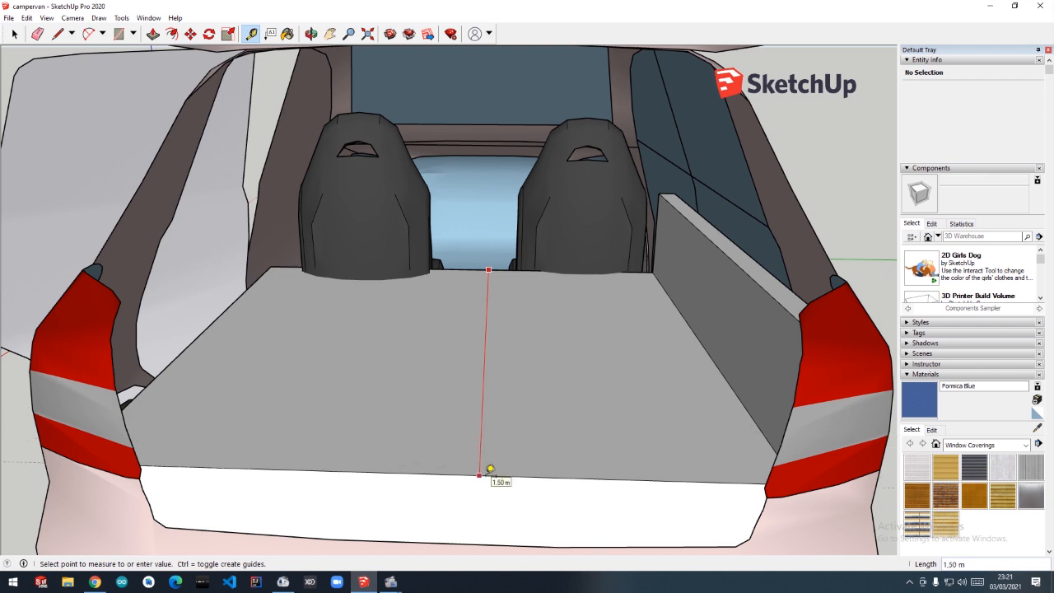
scroll(503, 395, "down", 4)
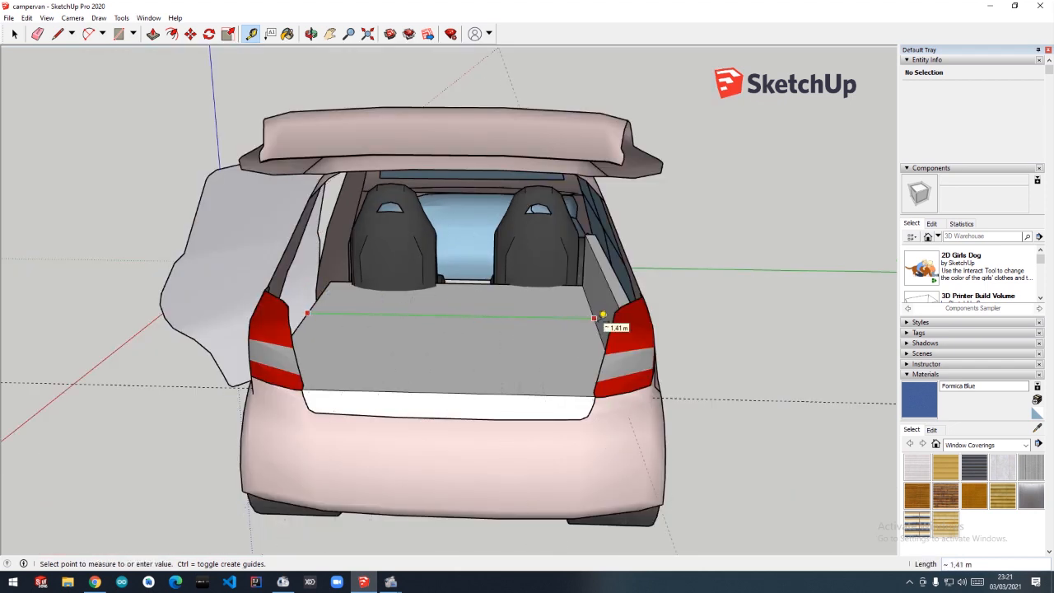
scroll(465, 329, "up", 4)
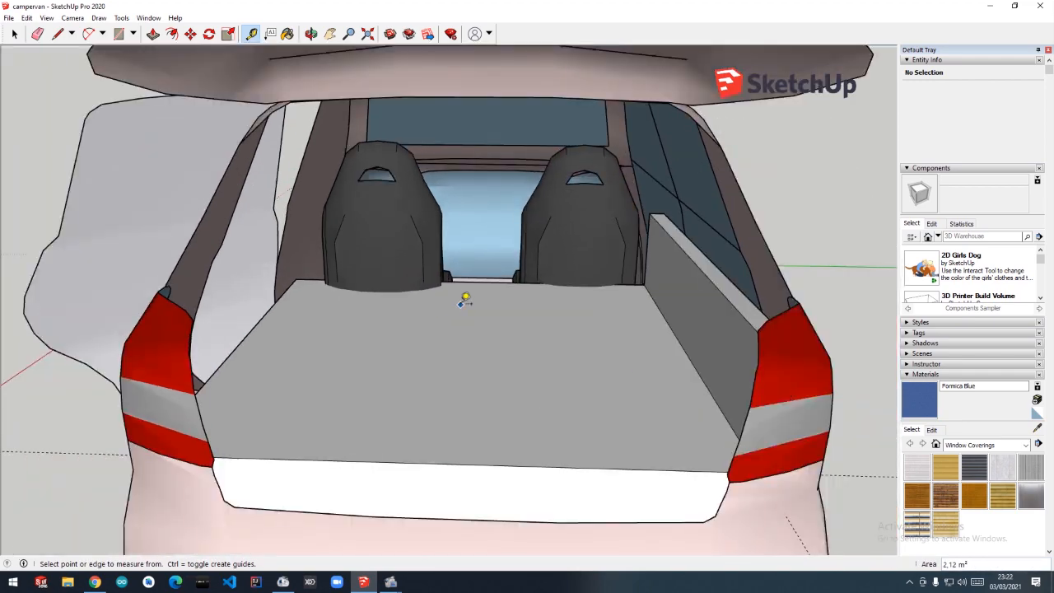
Select the front seat beside the open side door and move it sideways out of the car
left_click(309, 35)
mouse_move(379, 205)
left_mouse_down()
mouse_move(551, 186)
mouse_move(436, 226)
mouse_move(485, 183)
mouse_move(379, 205)
left_mouse_up()
scroll(578, 265, "down", 4)
left_click_drag(578, 265, 386, 79)
left_click(190, 33)
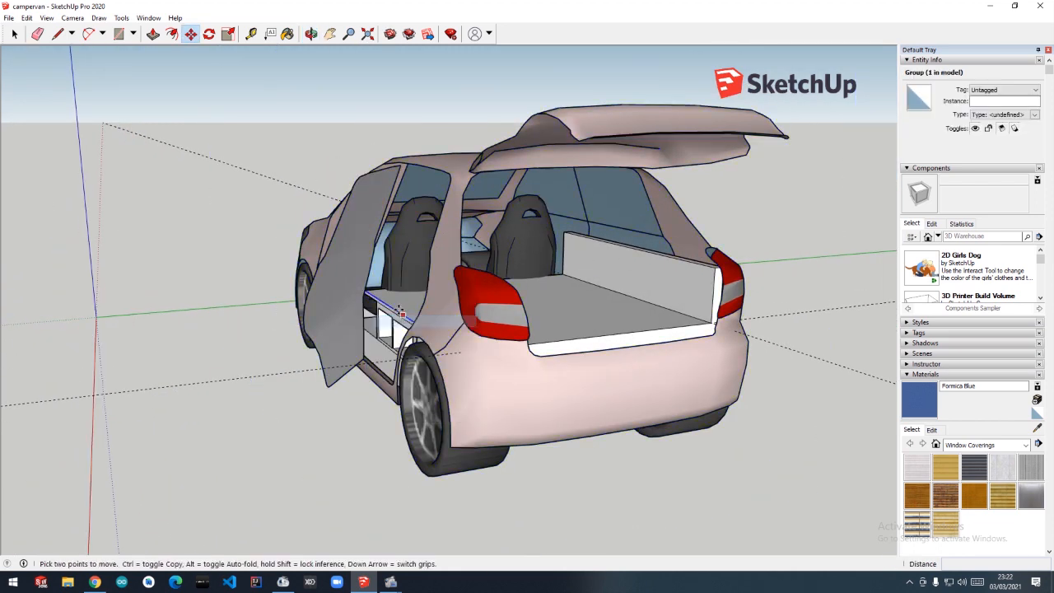
key("space")
left_click(417, 240)
left_click(444, 235)
left_click(417, 239)
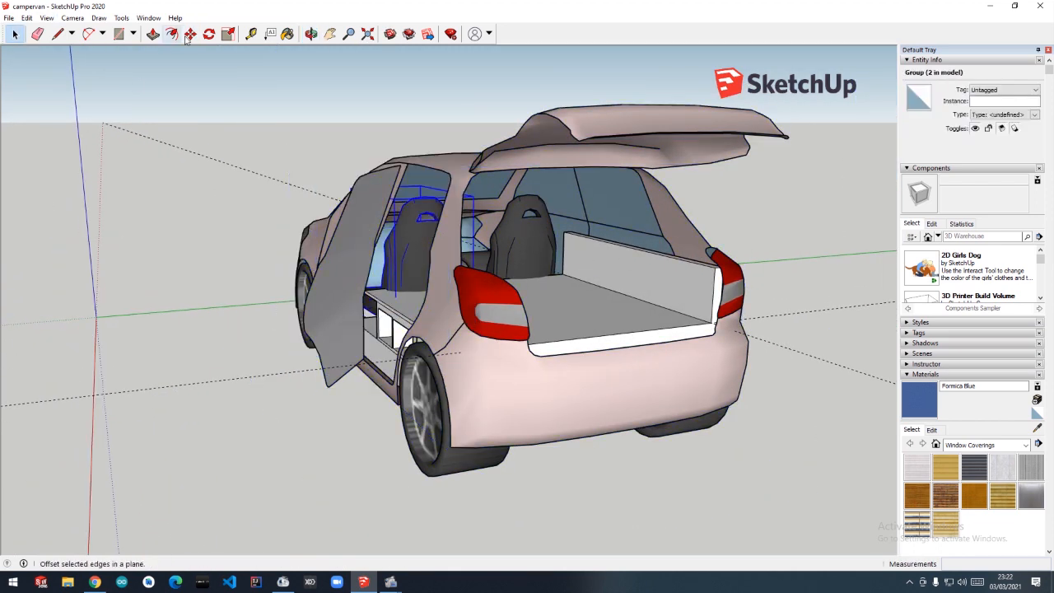
left_click(190, 34)
left_click(412, 247)
left_click(177, 264)
scroll(521, 280, "up", 3)
scroll(520, 278, "down", 5)
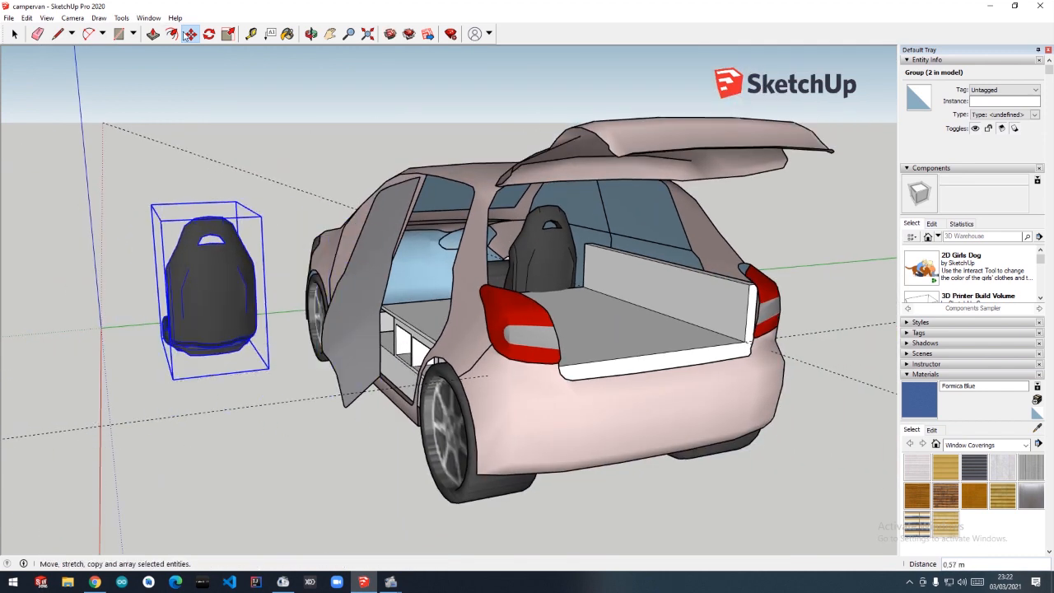
Explode the moved seat's group and rotate its backrest rearward until it lies nearly flat
right_click(211, 278)
left_click(241, 365)
left_click(310, 34)
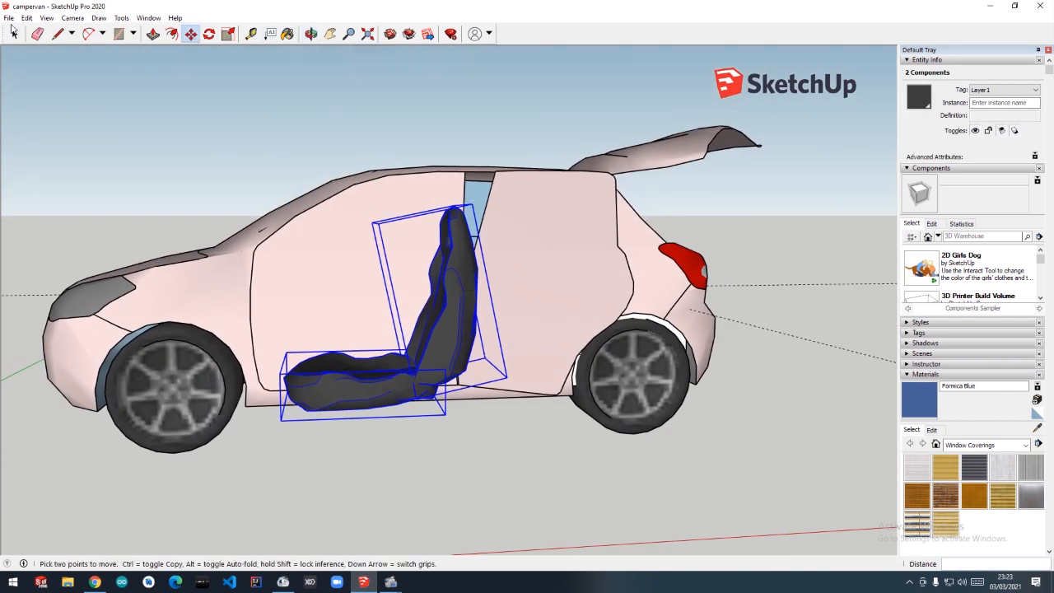
left_click(14, 33)
left_click(459, 319)
left_click(558, 310)
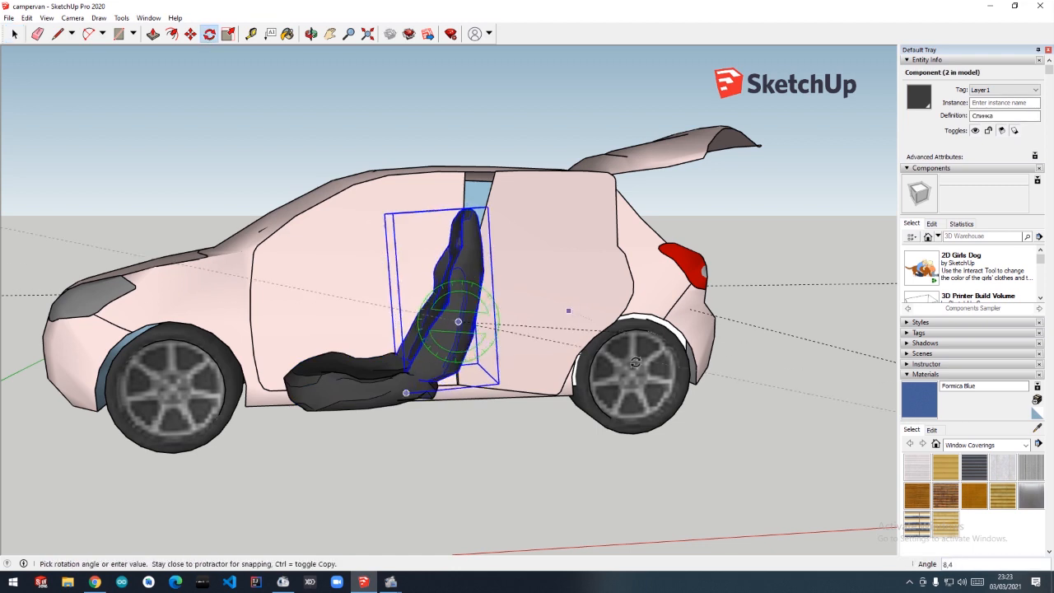
left_click(478, 470)
Move the flattened backrest behind the seat cushion and align it sideways with the cushion
left_click(190, 34)
left_click(469, 321)
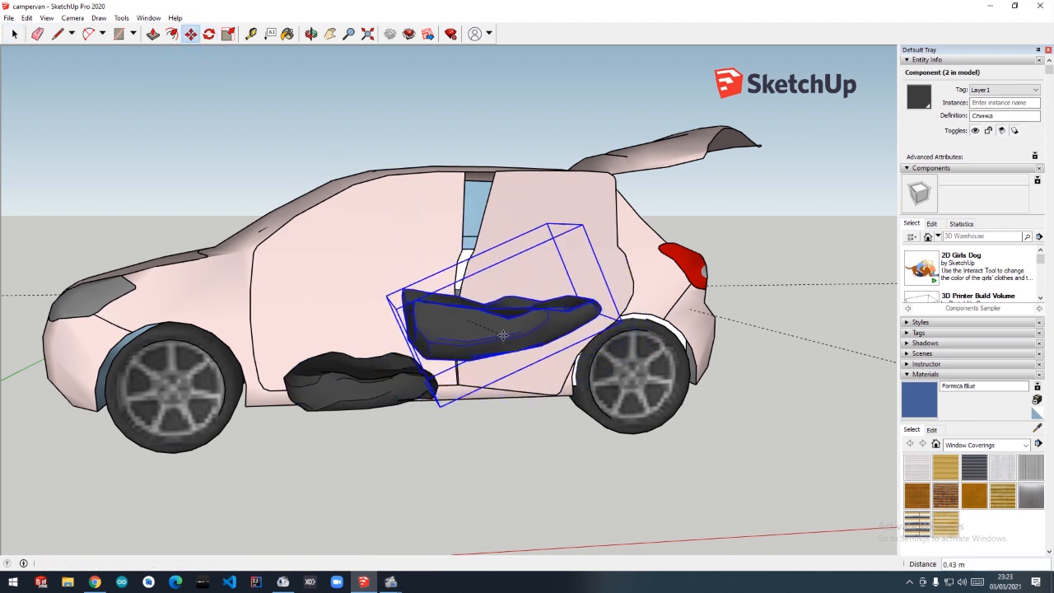
left_click(501, 335)
left_click(310, 34)
left_click_drag(461, 329, 675, 321)
left_click_drag(384, 162, 445, 197)
left_click(190, 33)
left_click(802, 301)
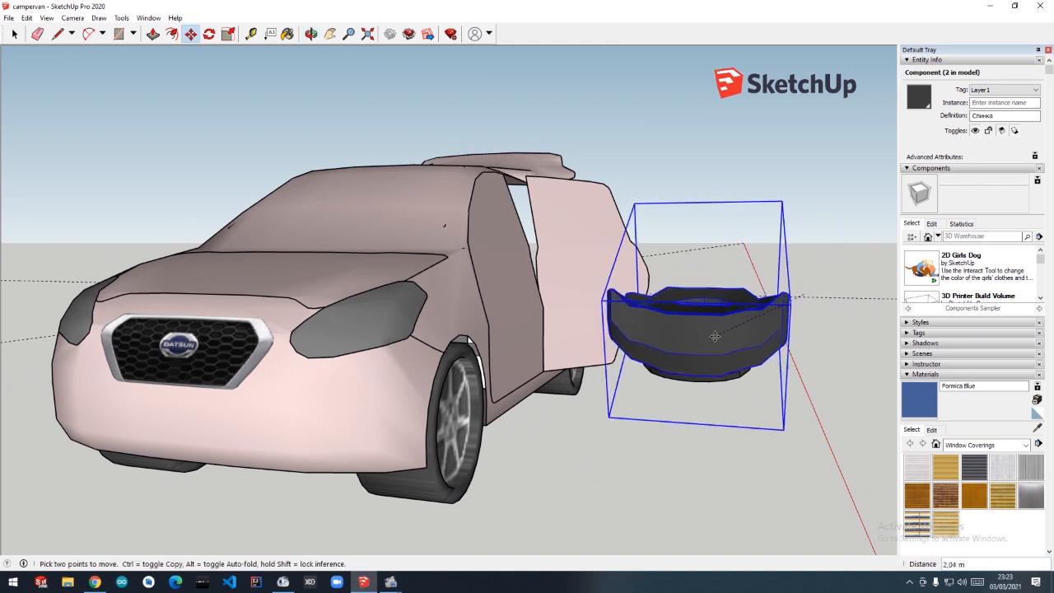
Move the flattened backrest forward and down until it meets the rear end of the seat cushion
left_click(310, 34)
left_click_drag(700, 282, 157, 275)
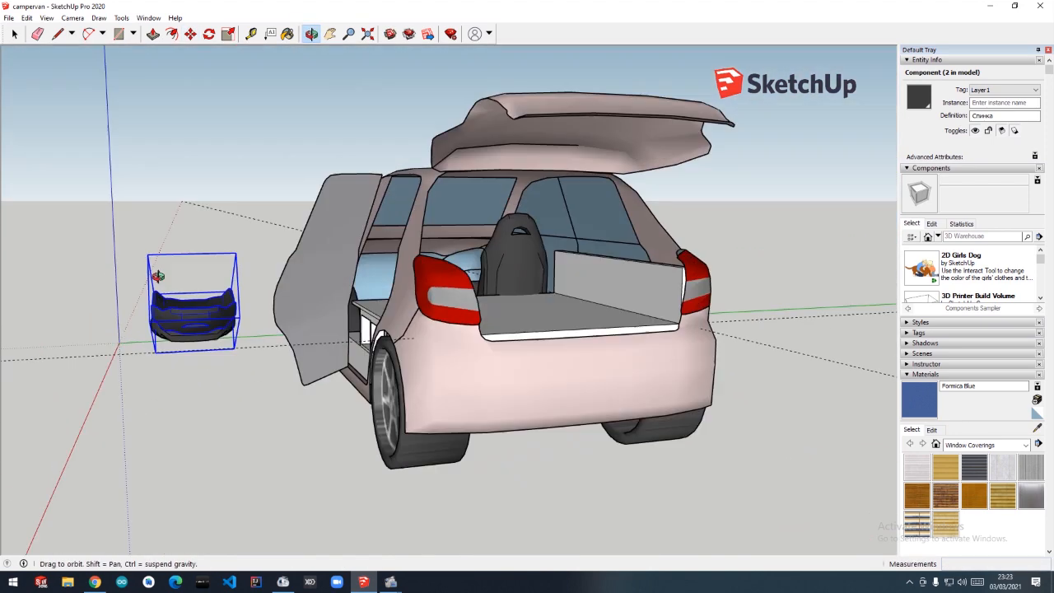
left_click(190, 34)
middle_click_drag(205, 326, 266, 77)
middle_click_drag(305, 329, 488, 61)
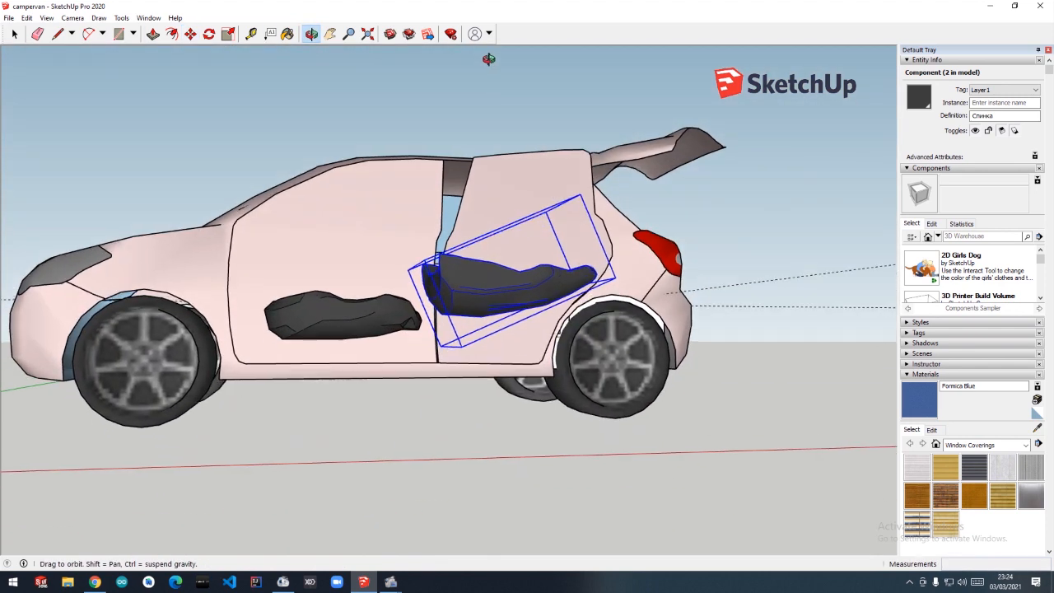
left_click_drag(480, 294, 452, 317)
Group the seat cushion and the flattened backrest together
key("o")
left_click_drag(363, 108, 38, 62)
right_click(270, 375)
left_click(321, 277)
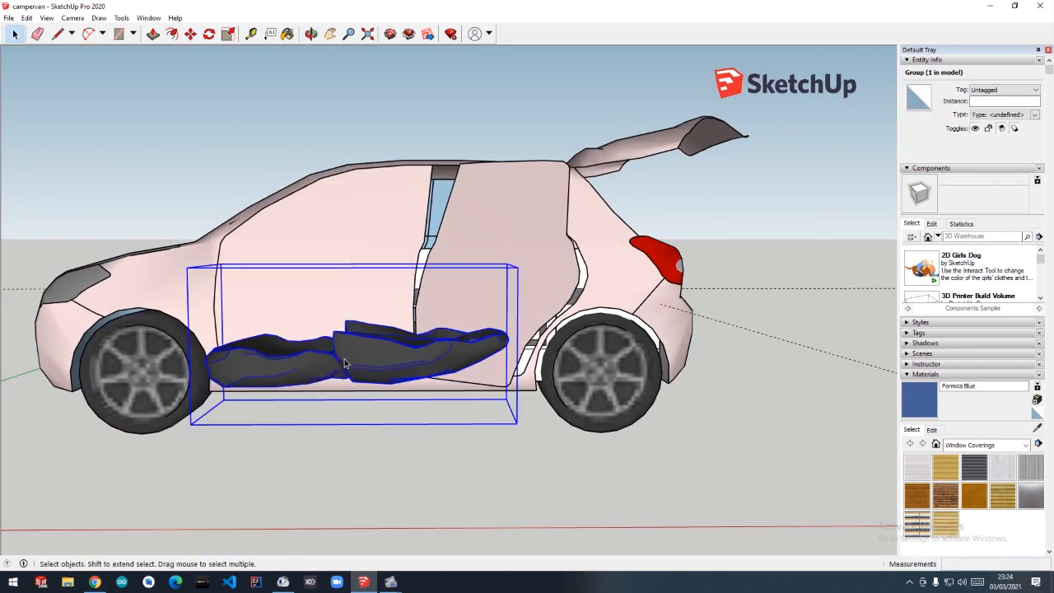
Raise the flattened seat group slightly and scale it down from its upper rear corner
left_click(190, 34)
left_click_drag(320, 378, 336, 356)
key("s")
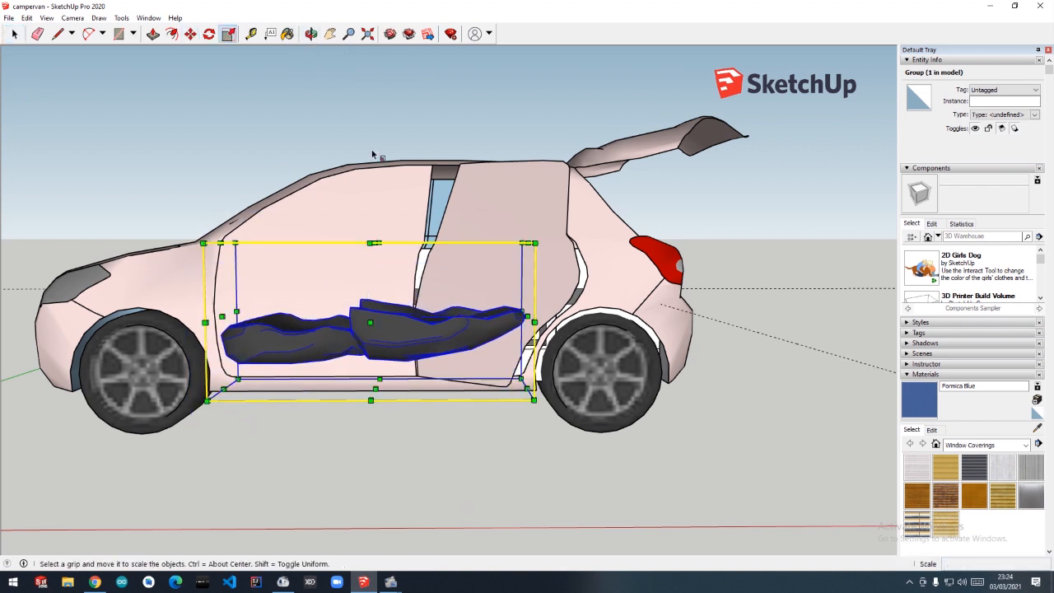
left_click_drag(535, 243, 487, 272)
Move the flattened seat sideways back into the car, beside the upright seat and ahead of the bed platform
left_click(14, 33)
middle_click_drag(363, 222, 214, 108)
left_click_drag(228, 291, 443, 289)
middle_click_drag(552, 227, 552, 227)
left_click_drag(551, 227, 527, 288)
left_click(191, 34)
left_click_drag(439, 284, 438, 280)
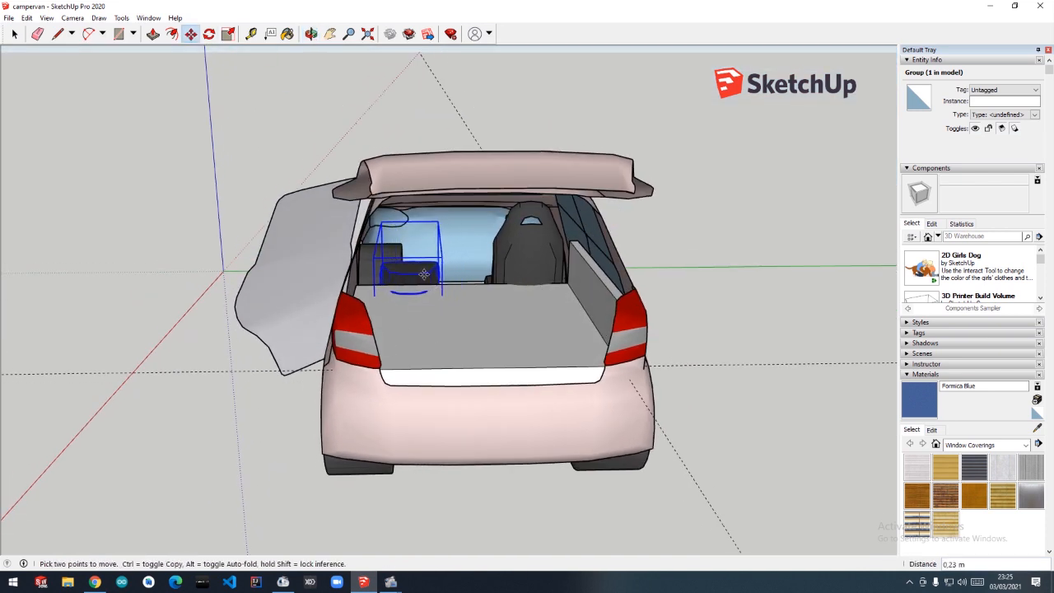
scroll(465, 293, "up", 4)
scroll(402, 255, "up", 3)
scroll(357, 268, "down", 5)
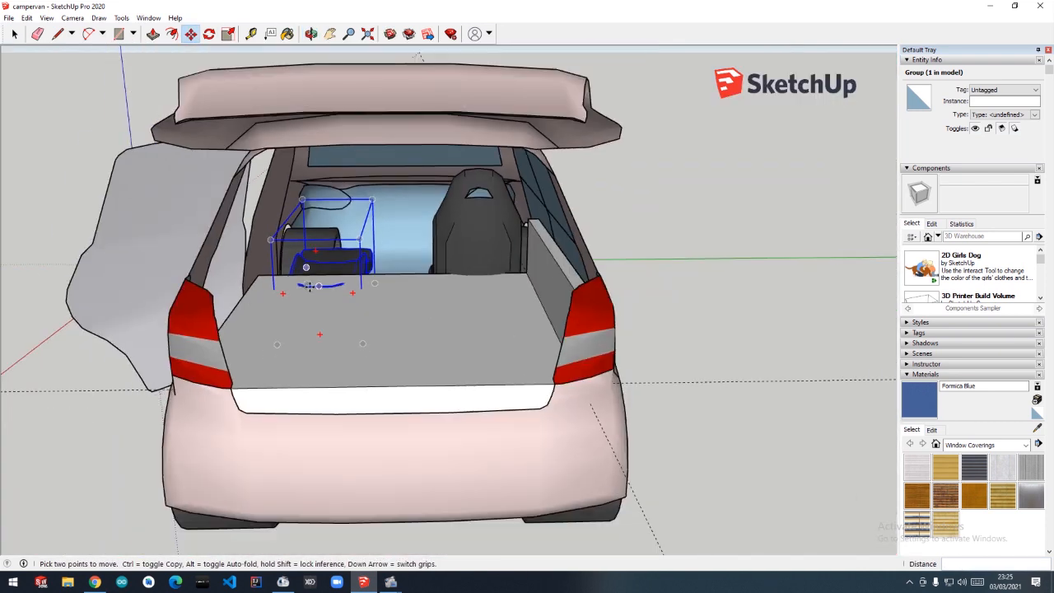
Rotate the front side door open by about 72.8 degrees and move it forward to the hinge side of its opening
left_click(311, 34)
left_click_drag(305, 329, 828, 316)
scroll(324, 391, "down", 3)
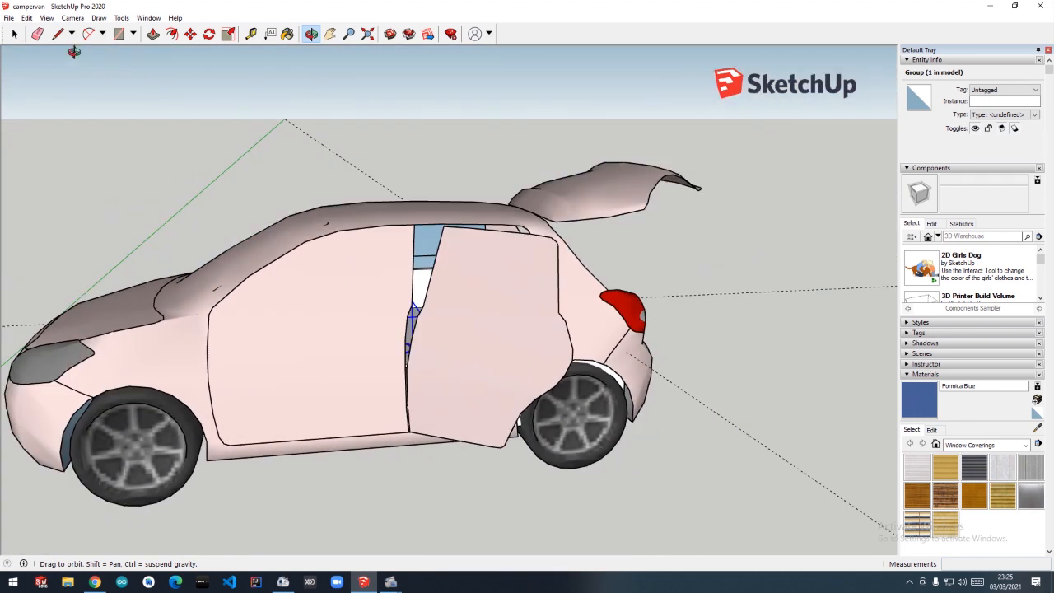
left_click(15, 34)
left_click(313, 321)
left_click(82, 545)
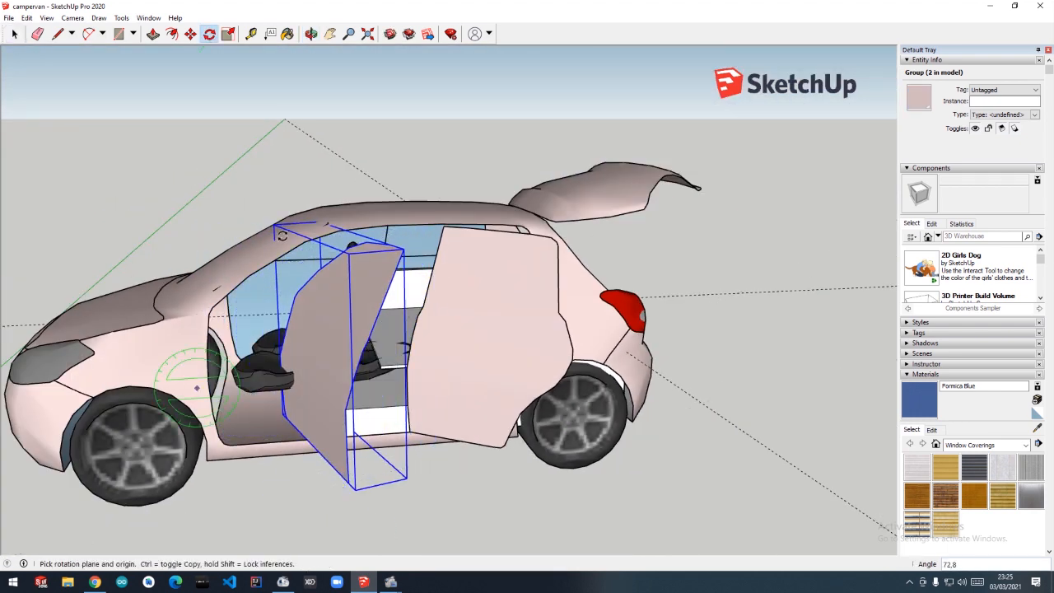
key("m")
left_click(334, 341)
scroll(385, 318, "up", 3)
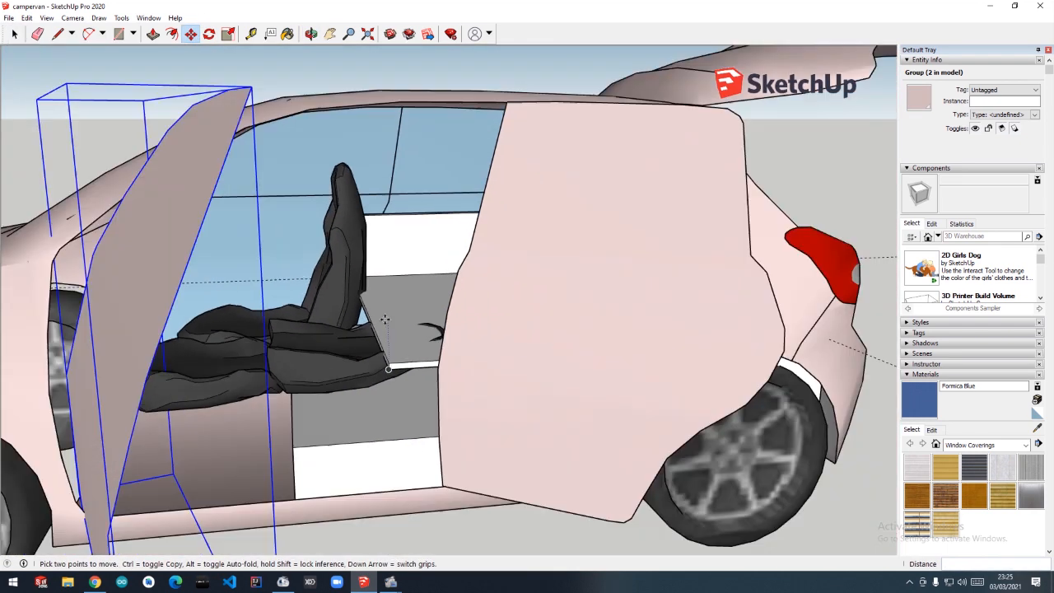
Reposition the flattened seat between the front door opening and the upright seat
scroll(386, 317, "down", 4)
key("space")
left_click(362, 346)
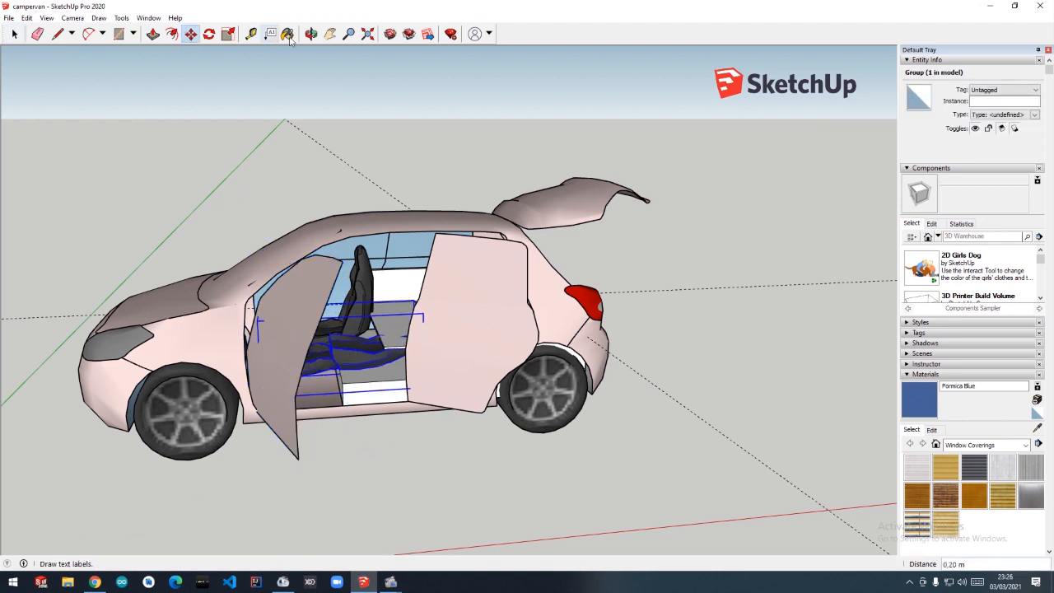
middle_click_drag(290, 39, 231, 12)
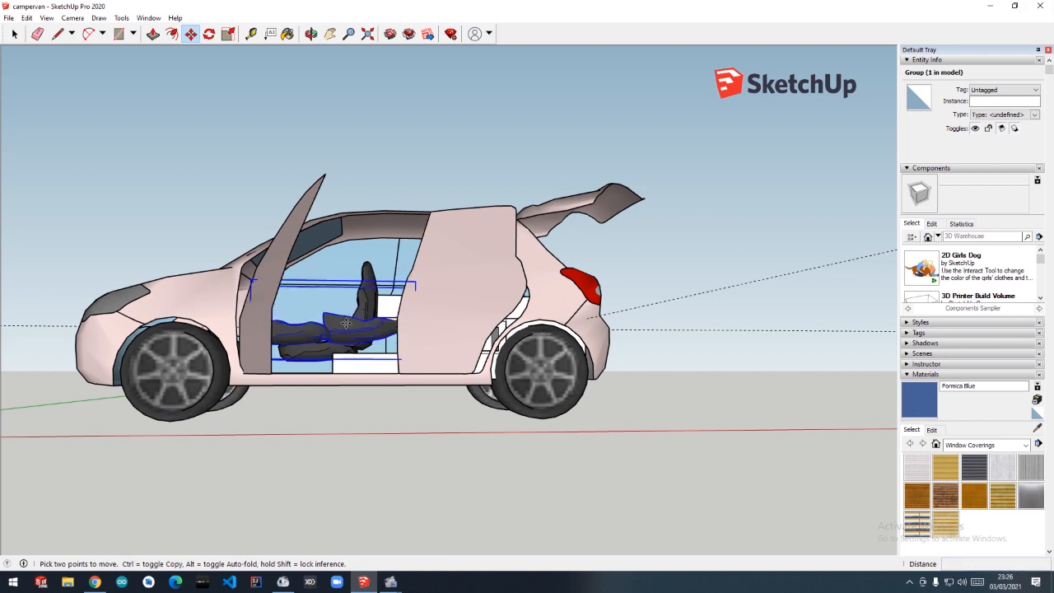
scroll(346, 323, "up", 3)
middle_click_drag(346, 323, 205, 164)
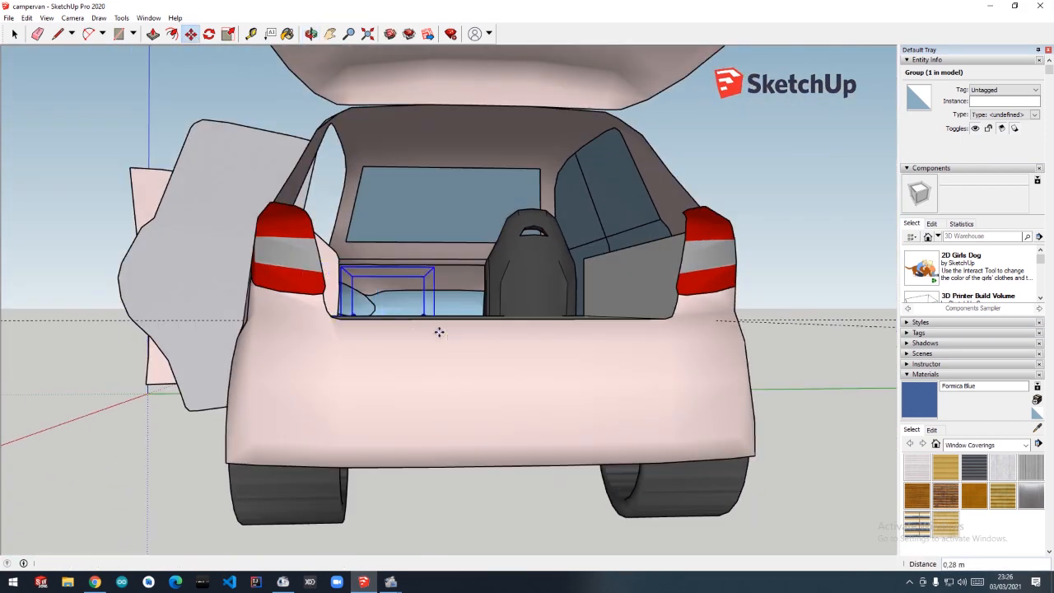
mouse_move(438, 331)
middle_mouse_down()
mouse_move(371, 370)
mouse_move(429, 323)
middle_mouse_up()
Draw a rectangle about 0.71 by 0.02 m on the bed board's front edge and extrude it about 0.75 m forward over the flattened seat
scroll(429, 323, "up", 5)
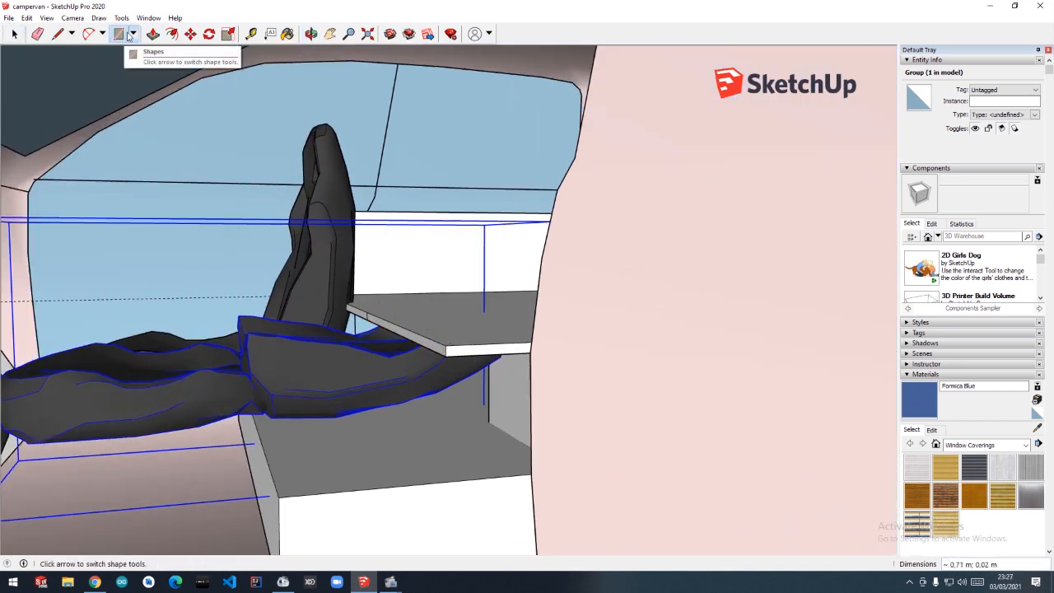
left_click(153, 34)
left_click(371, 321)
left_click(33, 338)
scroll(288, 305, "down", 2)
scroll(288, 304, "down", 2)
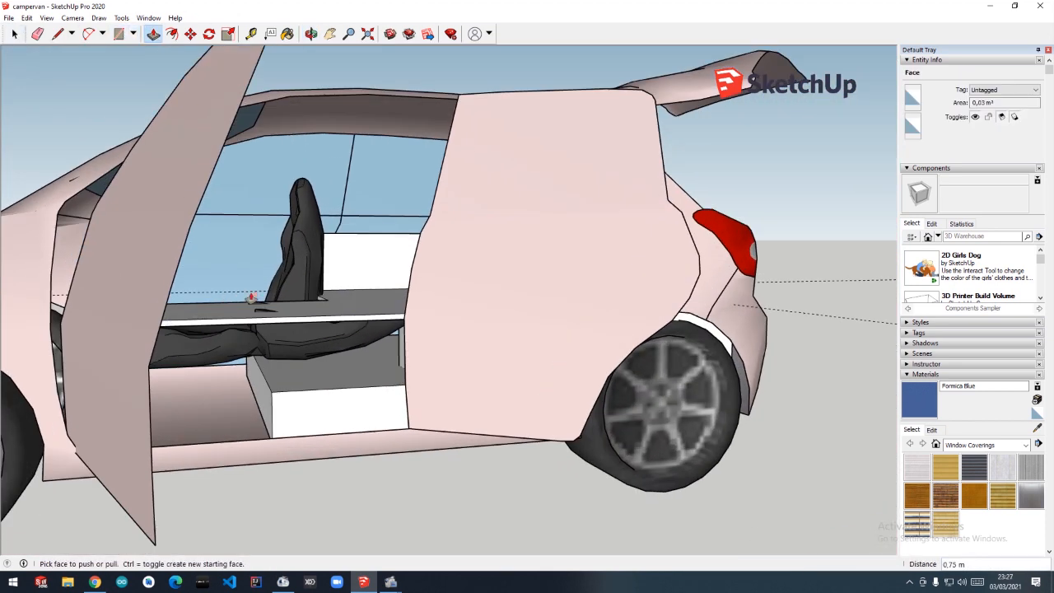
Lower the flattened seat so it sits beneath the extended bed board
key("space")
left_click(251, 358)
key("m")
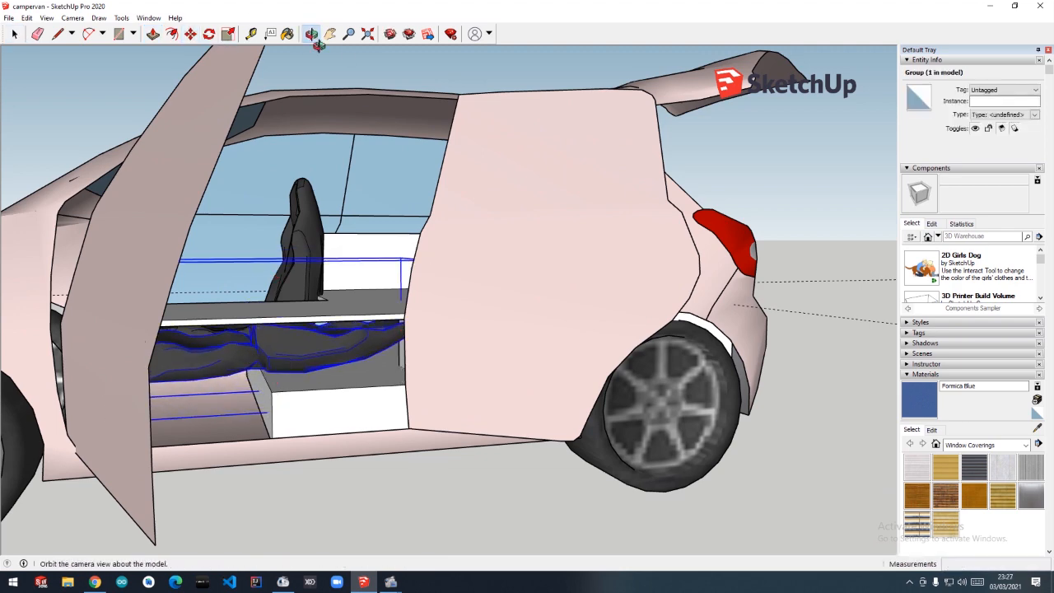
Shift the open front door about 0.09 m sideways along the green axis
middle_click_drag(251, 362, 692, 275)
scroll(693, 275, "down", 4)
left_click_drag(445, 273, 586, 306)
left_click(190, 33)
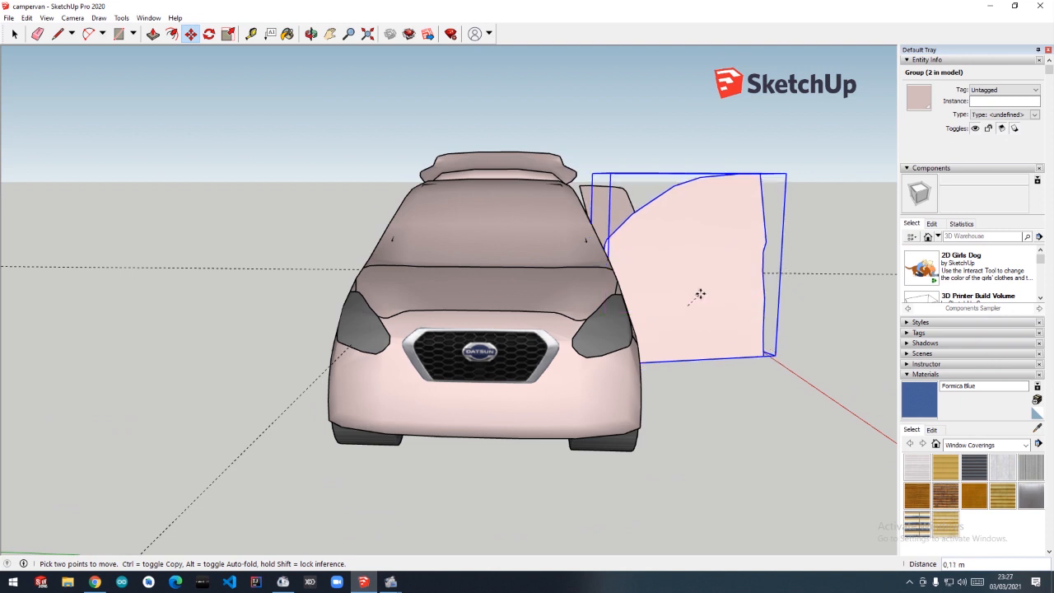
key("o")
left_click_drag(699, 294, 616, 323)
key("m")
left_click(616, 323)
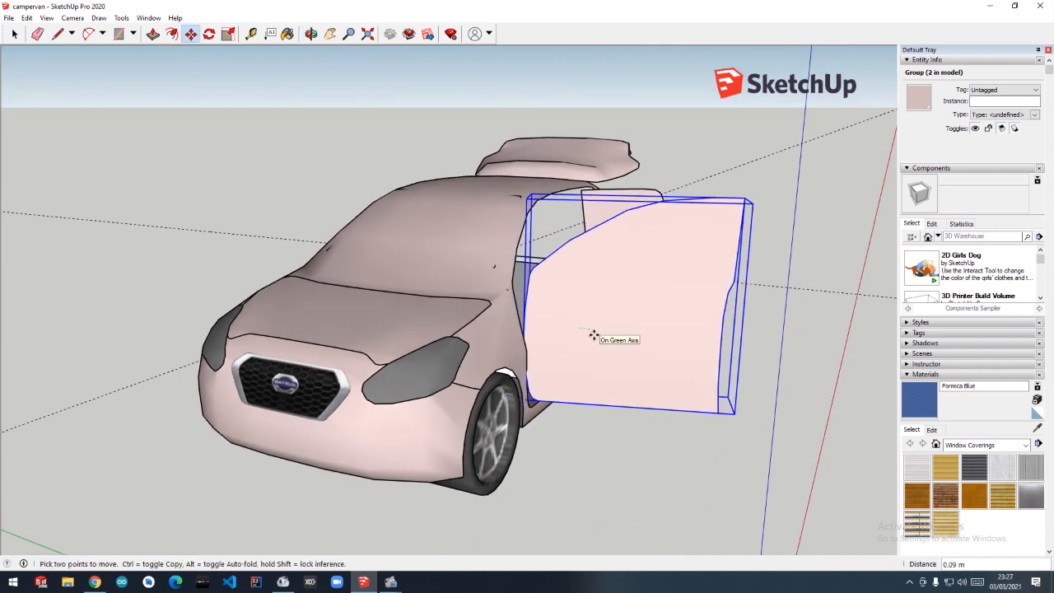
Shift the open front door about 0.11 m along the car's length on the red axis, and clear the selection
left_click(310, 34)
left_click_drag(576, 198, 161, 128)
left_click(190, 34)
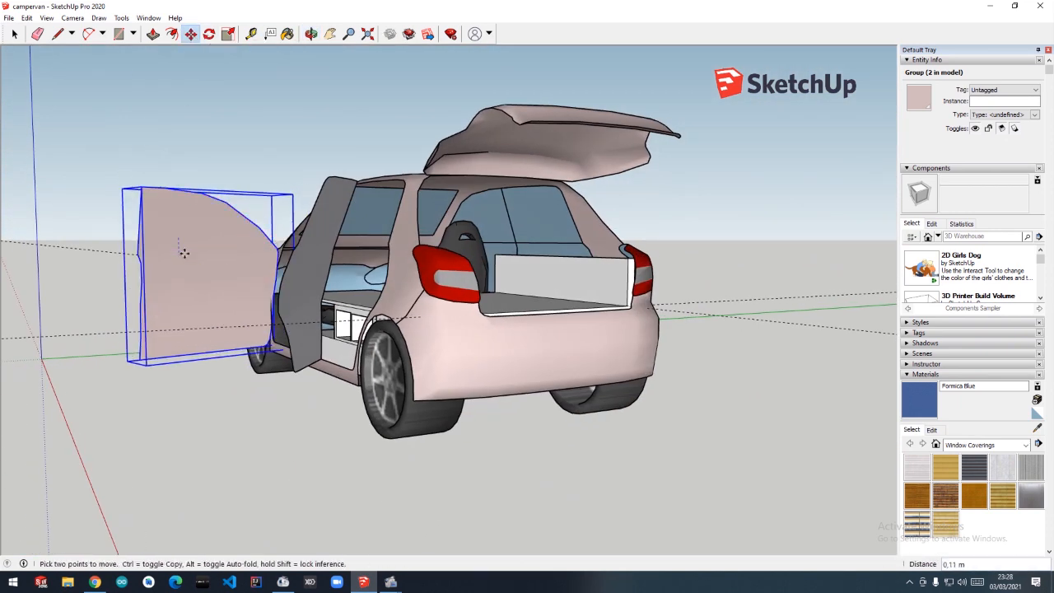
key("space")
left_click(103, 123)
left_click(310, 34)
left_click_drag(326, 63, 200, 149)
left_click(191, 34)
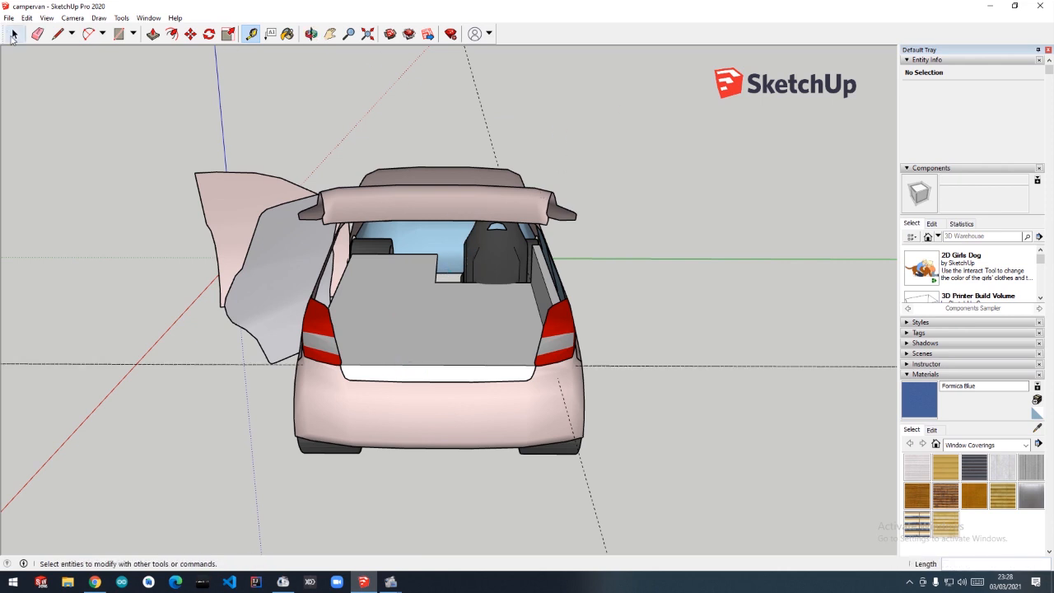
Draw a rectangle about 0.03 by 0.01 m on the underside of the bed extension at its front outer corner
left_click(311, 34)
left_click_drag(576, 177, 691, 153)
scroll(268, 296, "up", 3)
scroll(268, 297, "up", 5)
left_click(119, 33)
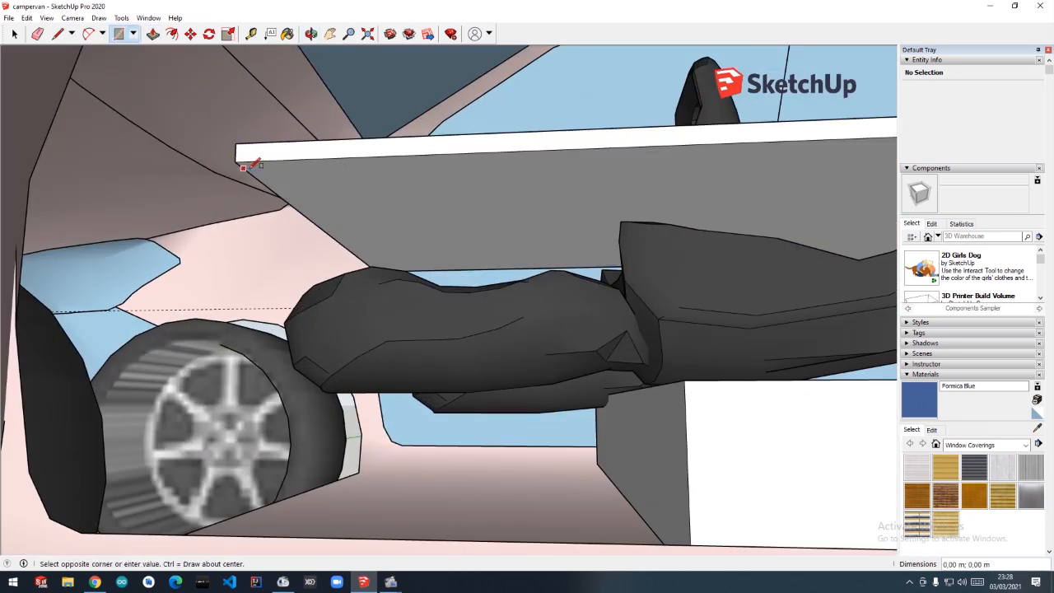
scroll(251, 162, "up", 3)
scroll(336, 165, "down", 1)
left_click(339, 158)
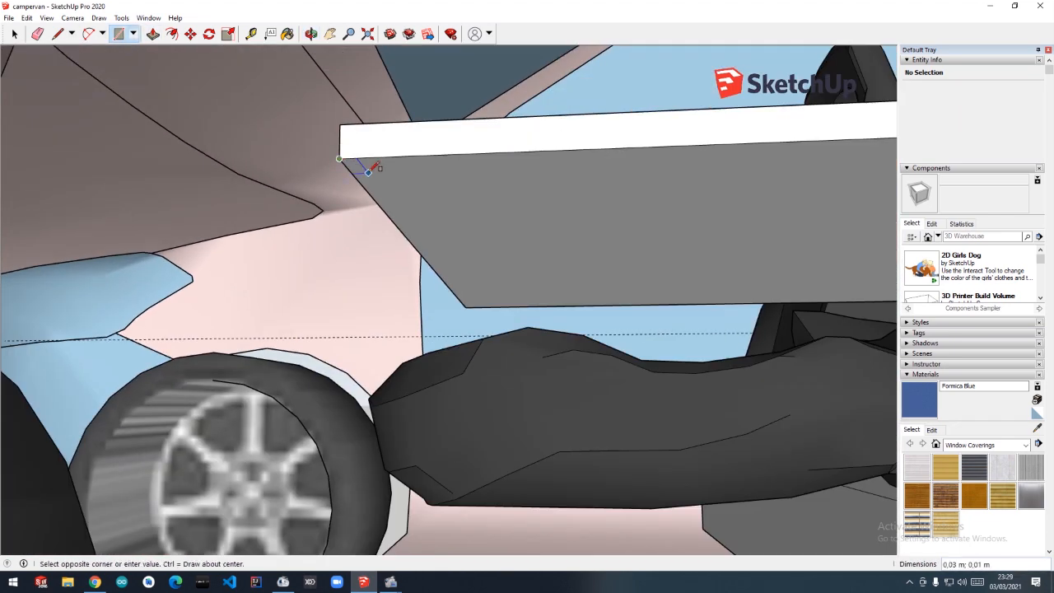
Extrude the small corner rectangle about 0.38 m down to the car floor to form a bed leg
left_click(153, 34)
left_click(355, 166)
middle_click_drag(362, 412, 366, 177, "shift")
left_click(369, 447)
scroll(421, 387, "down", 6)
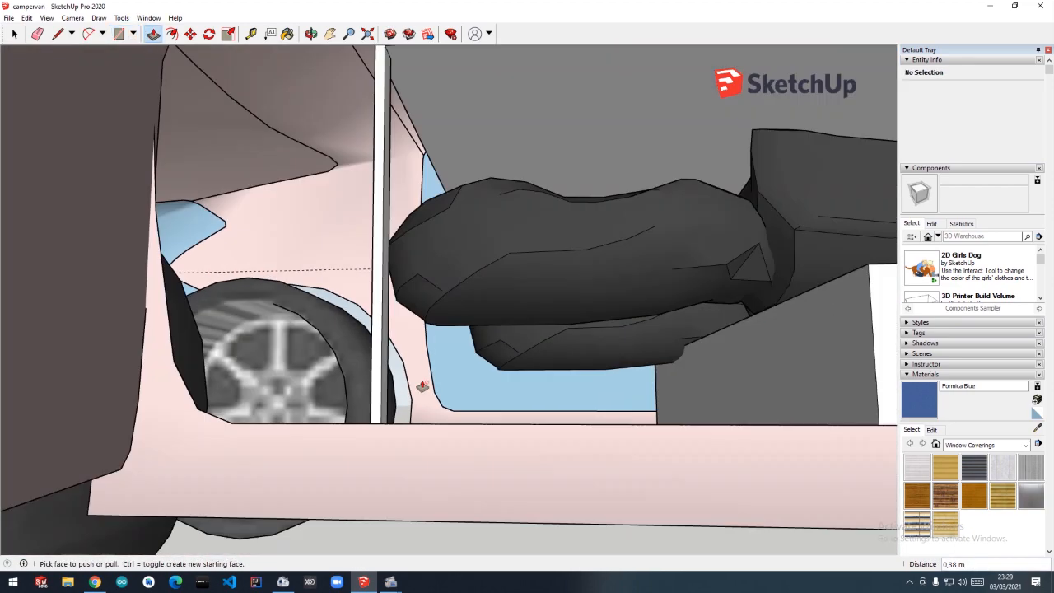
Import the roof rack.dae model and place it in the scene
middle_click_drag(606, 282, 540, 327)
scroll(541, 327, "down", 6)
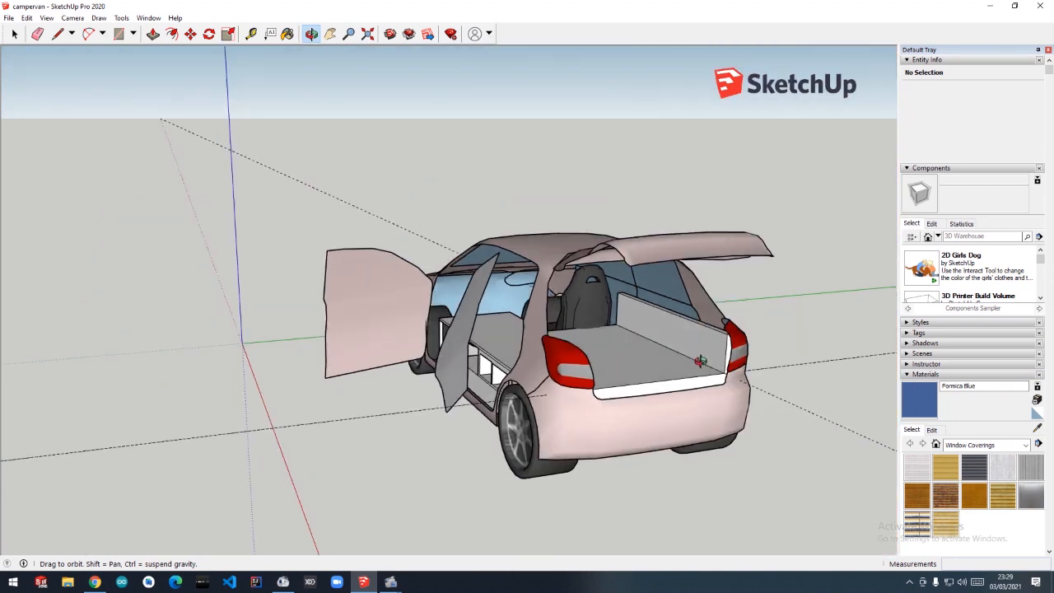
middle_click_drag(701, 360, 788, 346)
left_click_drag(788, 346, 576, 337)
left_click_drag(755, 236, 502, 272)
left_click(9, 18)
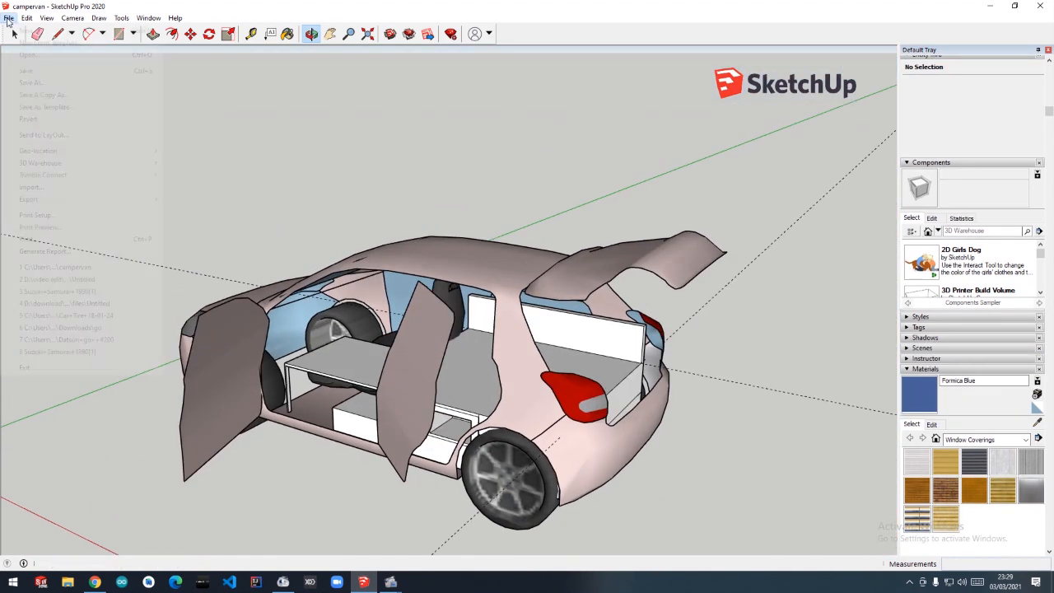
left_click(27, 233)
double_click(469, 237)
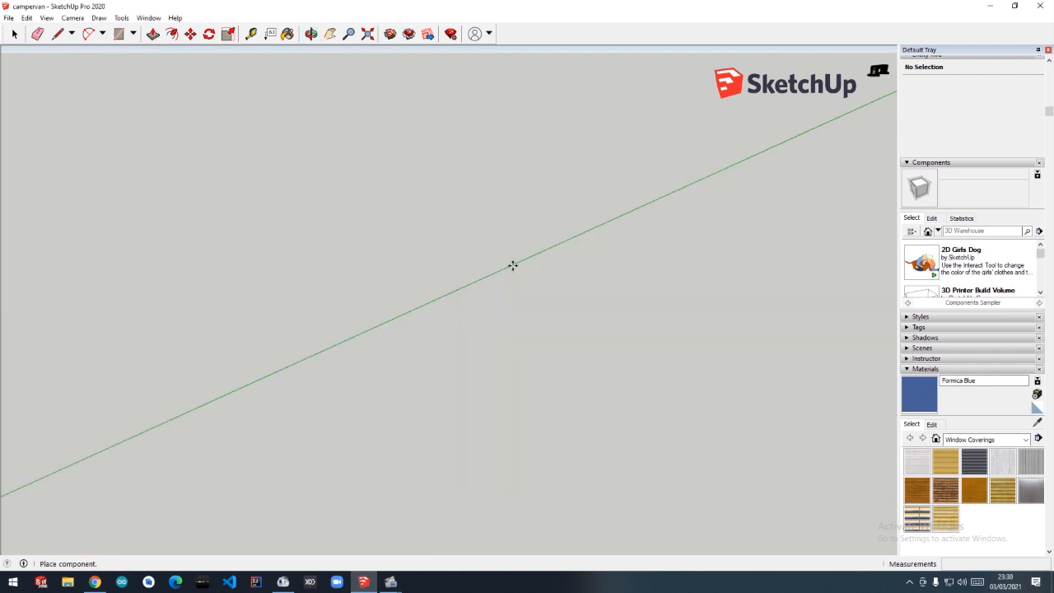
left_click(234, 355)
left_click(590, 233)
scroll(639, 98, "down", 1)
key("Escape")
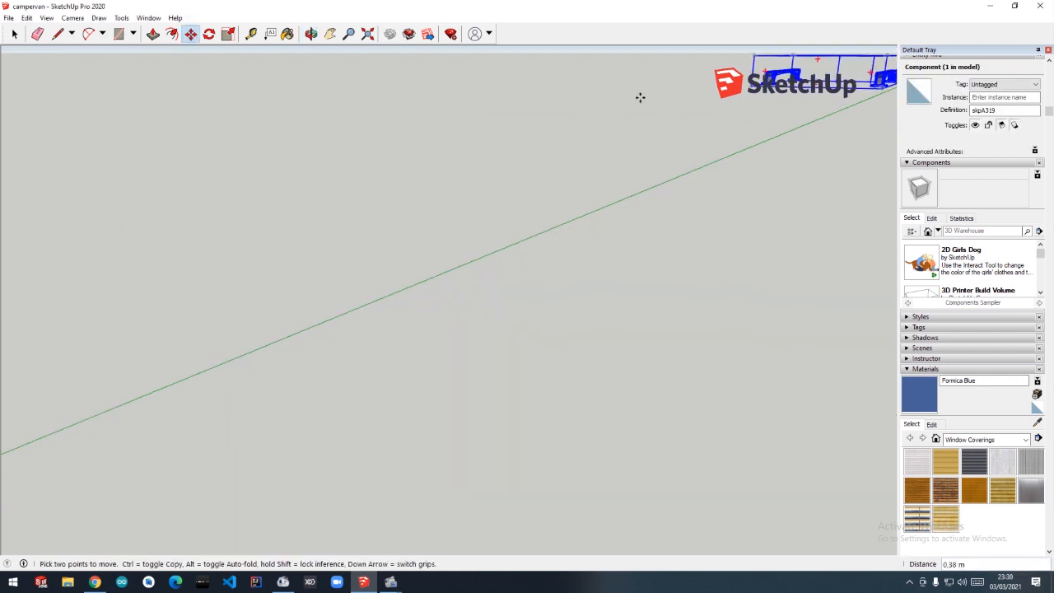
Move the imported roof rack about 1.84 m so its crossbars sit on the car's roof
scroll(817, 67, "up", 8)
scroll(502, 233, "down", 5)
left_click(464, 235)
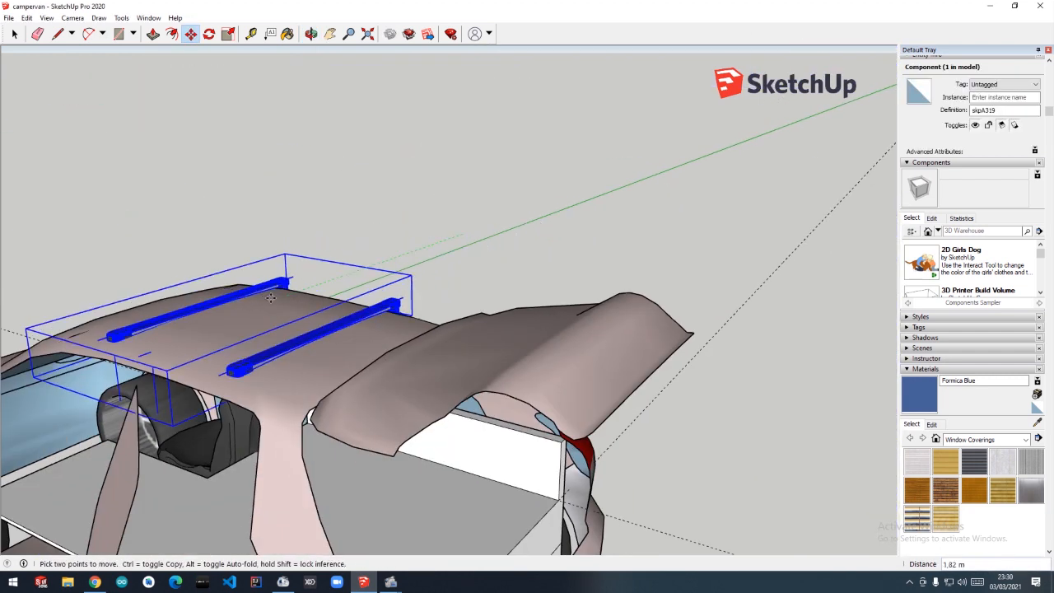
left_click(258, 285)
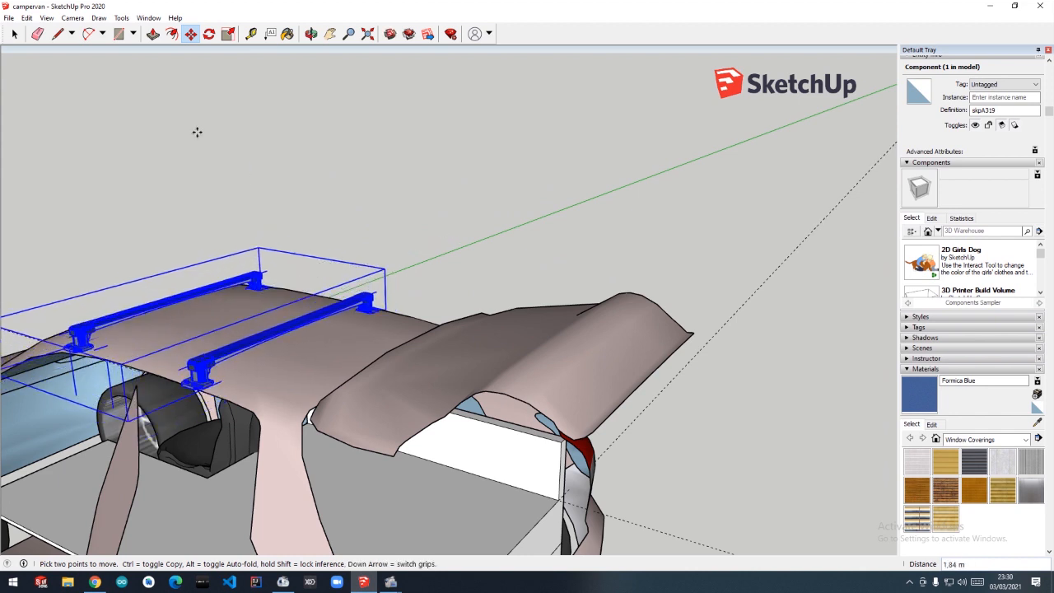
Explode the roof rack component and its nested component so the crossbars can be edited separately
key("space")
left_click(198, 132)
left_click(82, 336)
middle_click_drag(242, 269, 376, 227)
right_click(449, 301)
left_click(482, 127)
left_click(581, 250)
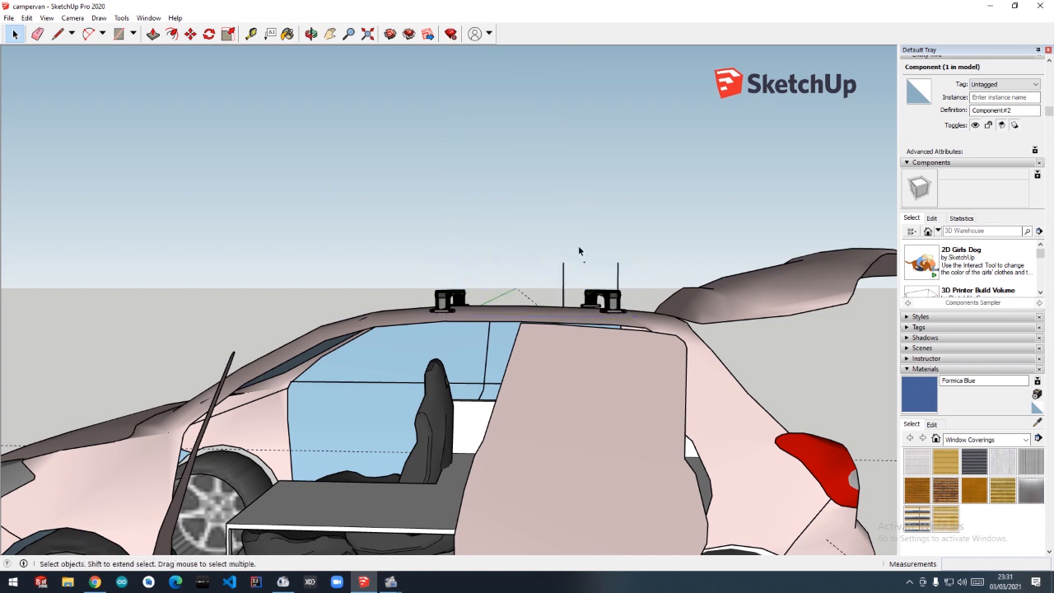
right_click(445, 296)
left_click(479, 394)
Delete the two stray vertical lines above the rear crossbar
left_click(582, 214)
left_click(563, 279)
key("Delete")
key("Delete")
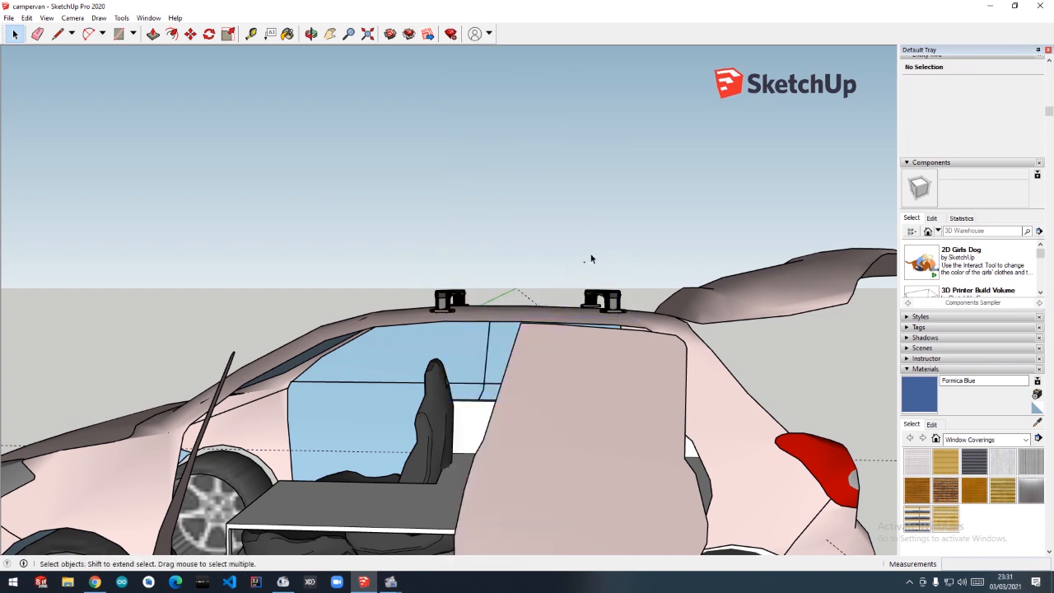
Select the front crossbar and move it about 0.11 m toward the windshield
middle_click_drag(590, 259, 527, 235)
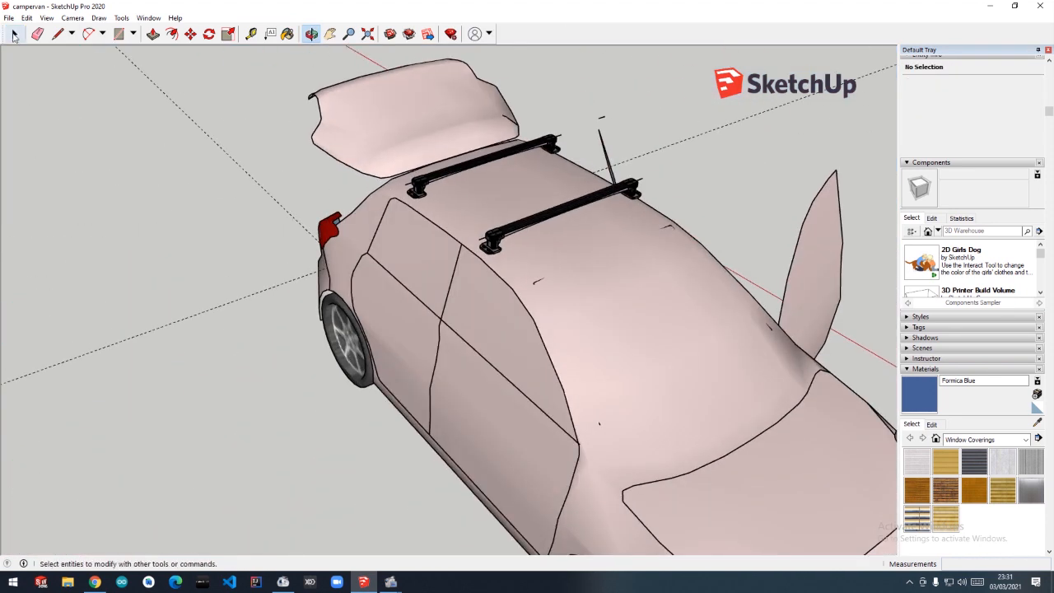
left_click(524, 230)
left_click(564, 208)
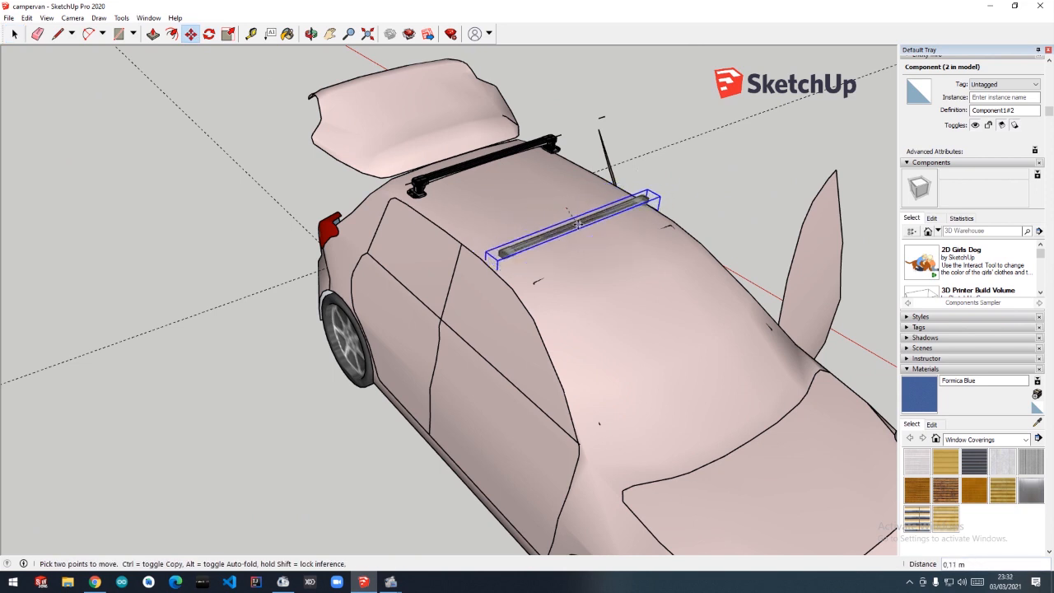
left_click(583, 217)
Delete the remaining stray vertical line beside the roof rack at the open-door side of the roof
left_click(14, 34)
left_click(687, 203)
middle_click_drag(687, 202, 451, 46)
left_click(625, 153)
key("Delete")
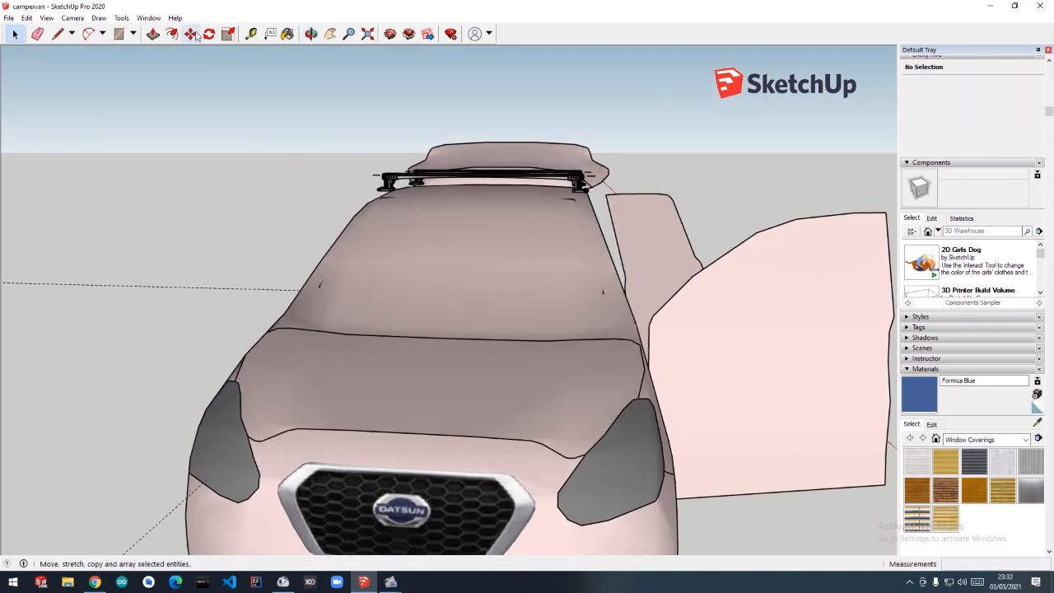
Select the front crossbar with its mounts and move it about 0.19 m forward along the red axis
mouse_move(395, 215)
middle_mouse_down()
mouse_move(700, 300)
mouse_move(364, 309)
mouse_move(387, 264)
middle_mouse_up()
scroll(365, 309, "up", 4)
left_click(466, 91)
left_click(392, 59)
middle_click_drag(391, 60, 717, 188)
middle_click_drag(206, 123, 437, 123)
scroll(436, 117, "up", 1)
key("m")
left_click(391, 110)
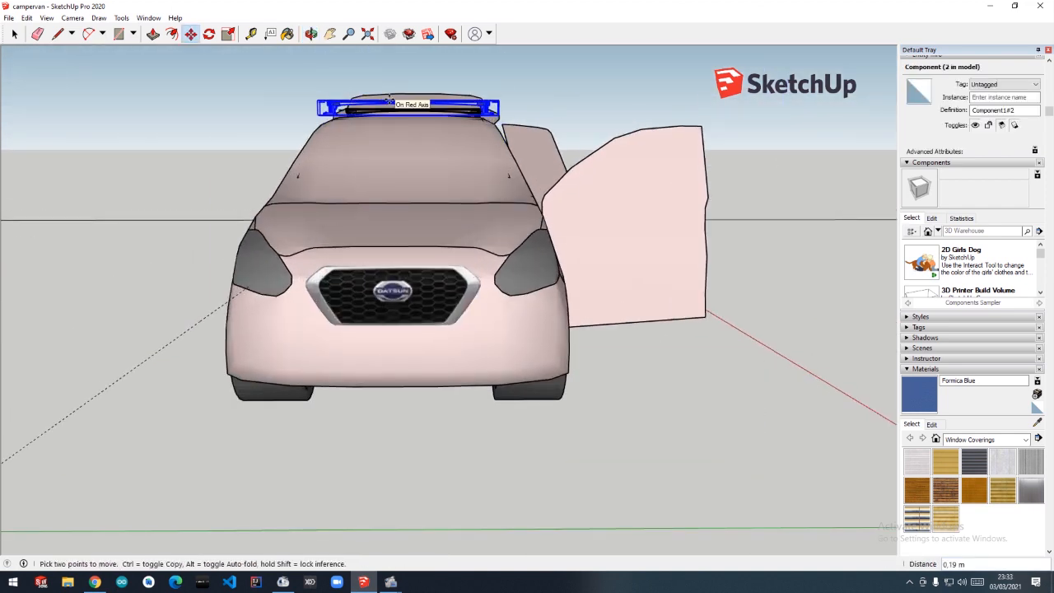
left_click(389, 99)
Shift the front crossbar slightly back along the roof toward the rear crossbar
middle_click_drag(577, 140, 365, 168)
left_click(419, 110)
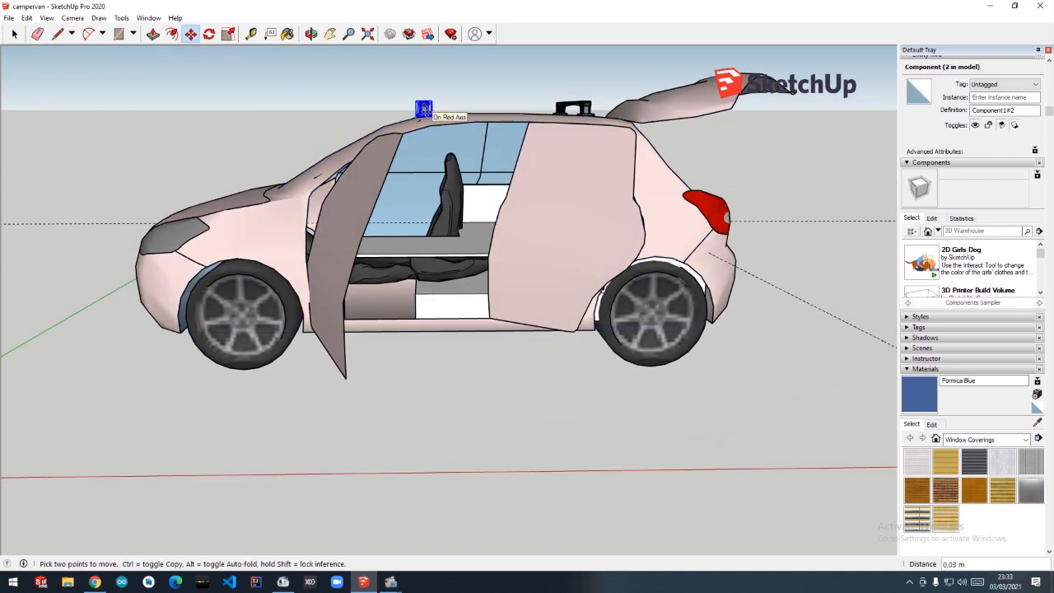
left_click(431, 109)
middle_click_drag(432, 108, 486, 105)
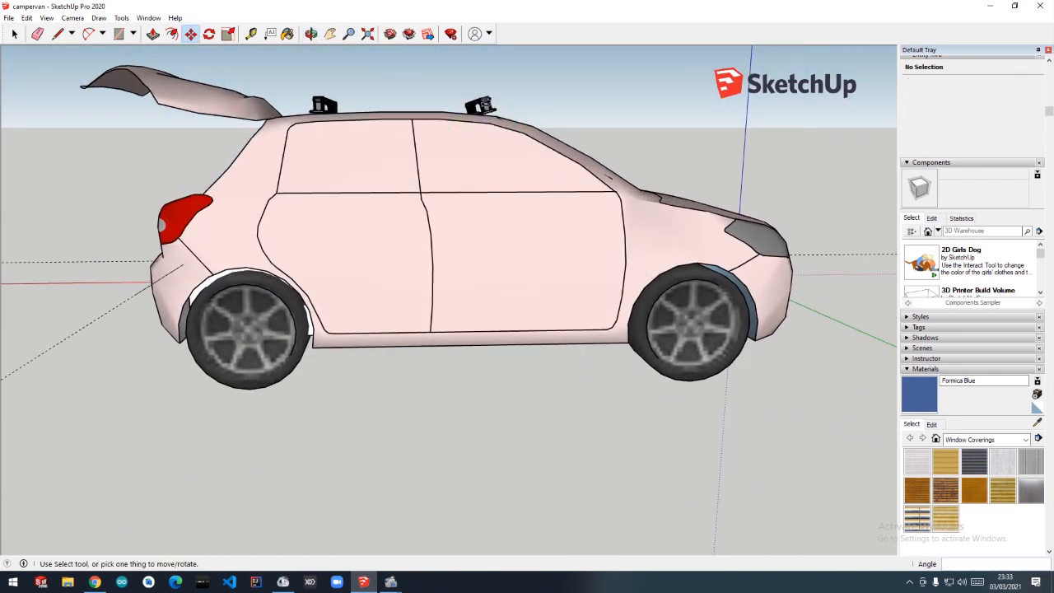
left_click(486, 107)
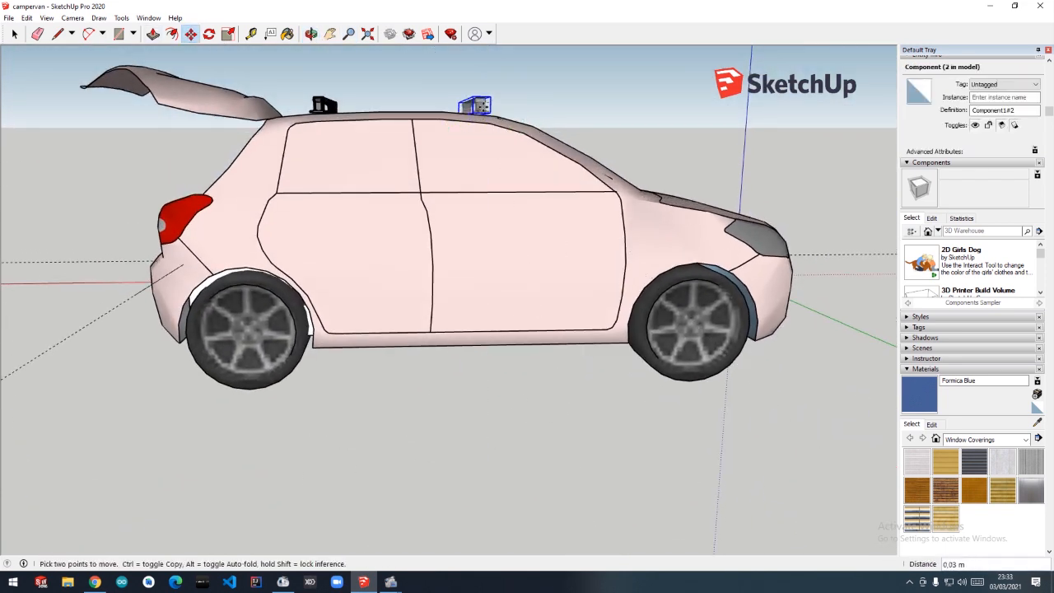
left_click(458, 106)
middle_click_drag(457, 106, 350, 146)
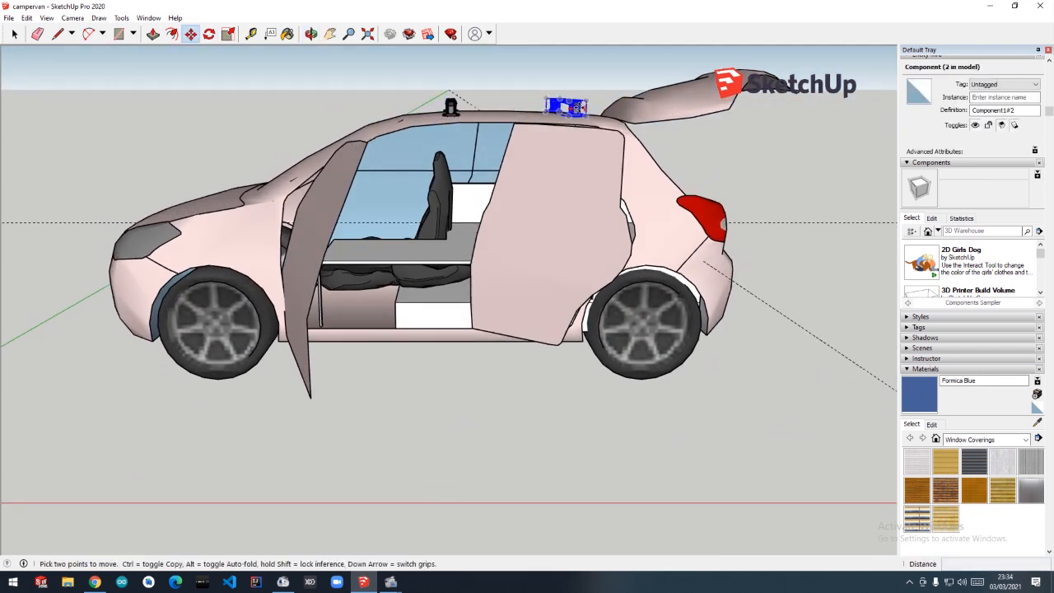
Import the tent.dae model and place it on the ground near the front of the car
middle_click_drag(563, 106, 420, 194)
left_click(8, 17)
left_click(24, 191)
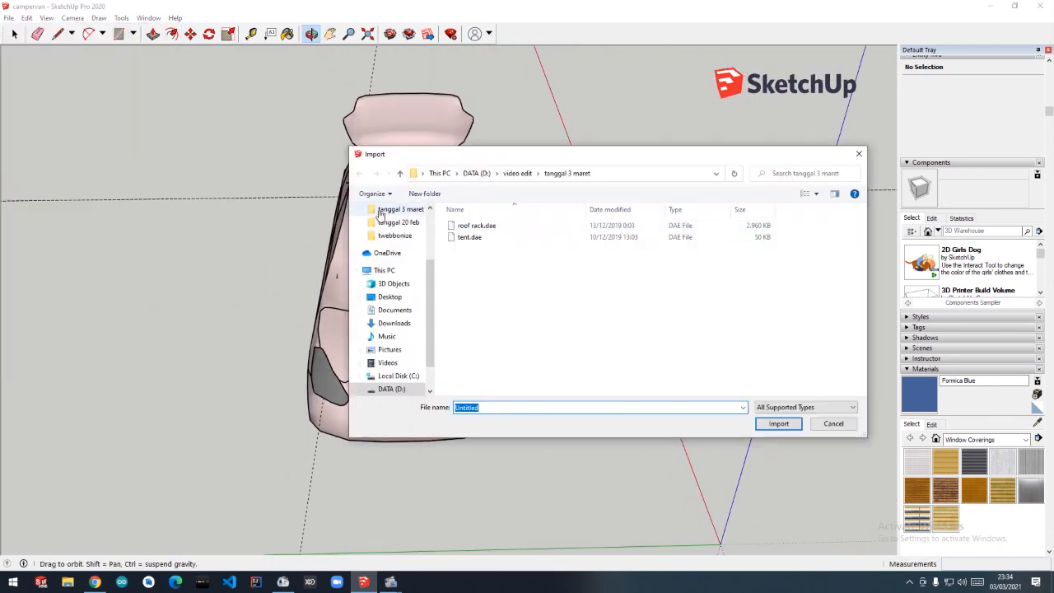
left_click(476, 225)
double_click(462, 241)
scroll(415, 502, "up", 6)
scroll(519, 328, "down", 5)
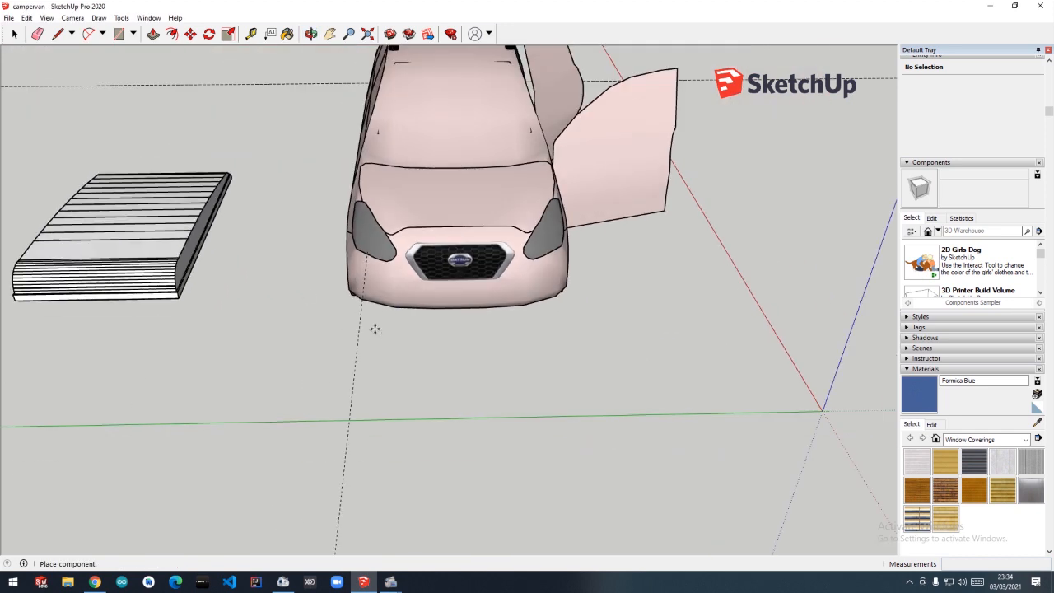
left_click(374, 329)
Rotate the imported tent horizontally by about 180 degrees
left_click(209, 34)
left_click(96, 384)
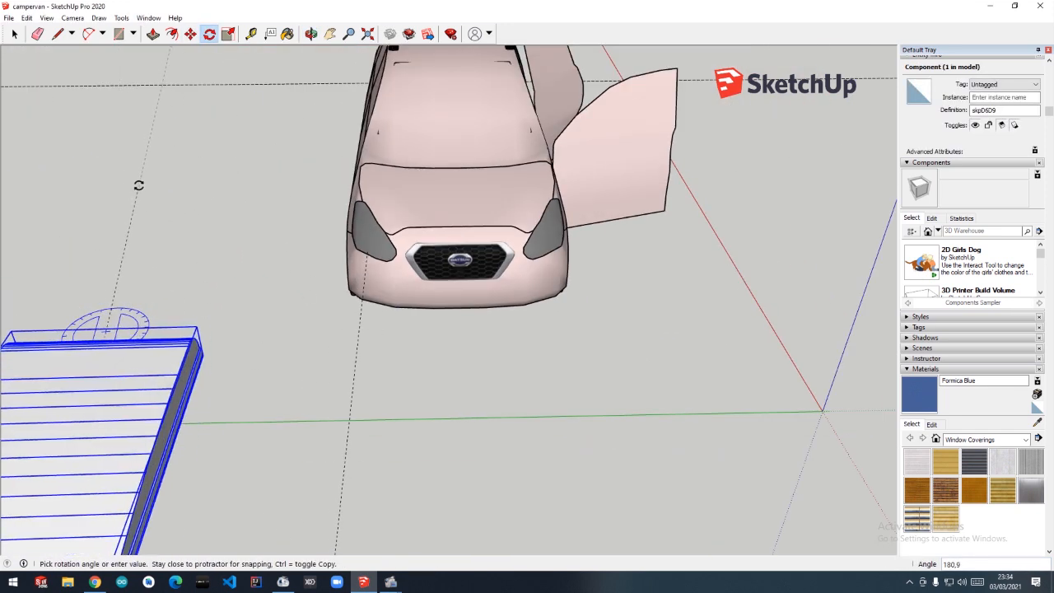
left_click(140, 195)
left_click(14, 34)
left_click(112, 280)
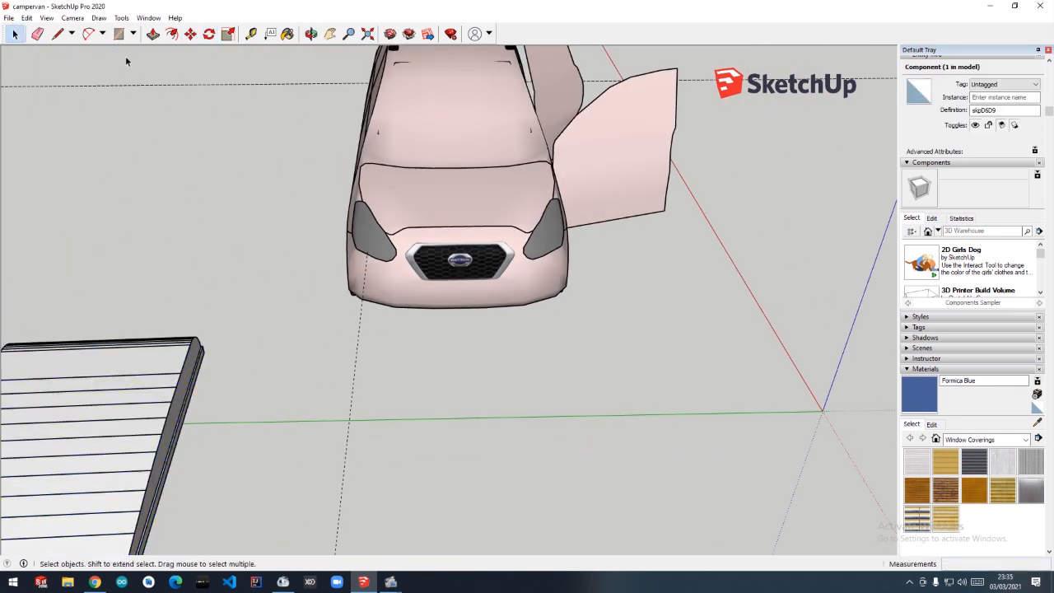
Move the tent beside the front of the car and scale it to about 0.83
left_click(190, 33)
left_click(87, 420)
left_click(245, 161)
left_click(229, 35)
left_click(197, 182)
left_click_drag(132, 220, 172, 205)
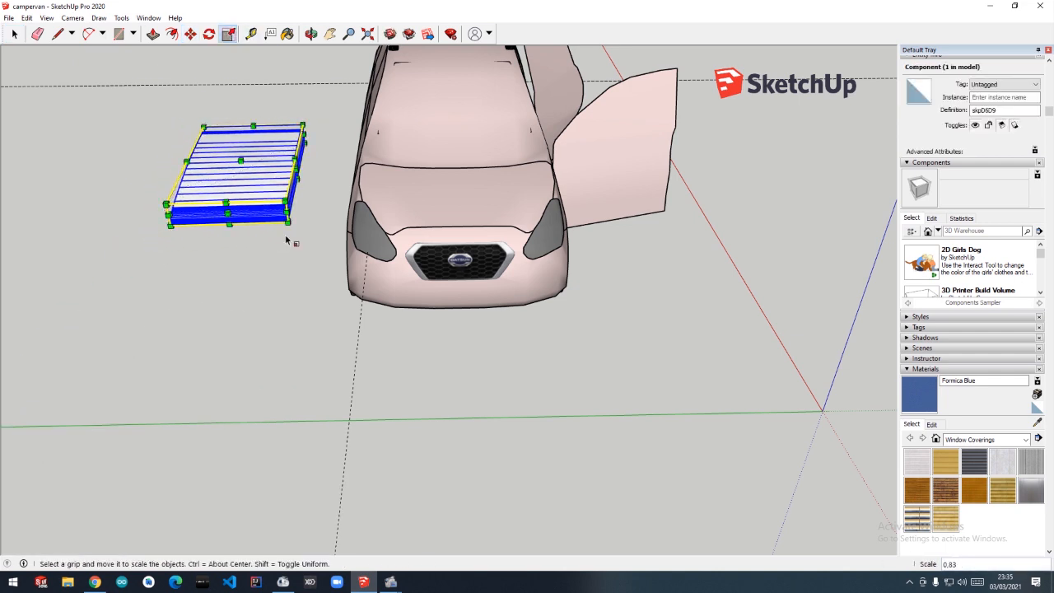
Move the scaled tent from beside the car onto the roof
left_click(190, 34)
left_click(231, 194)
middle_click_drag(445, 48, 446, 95, "shift")
left_click(452, 109)
scroll(569, 91, "down", 3)
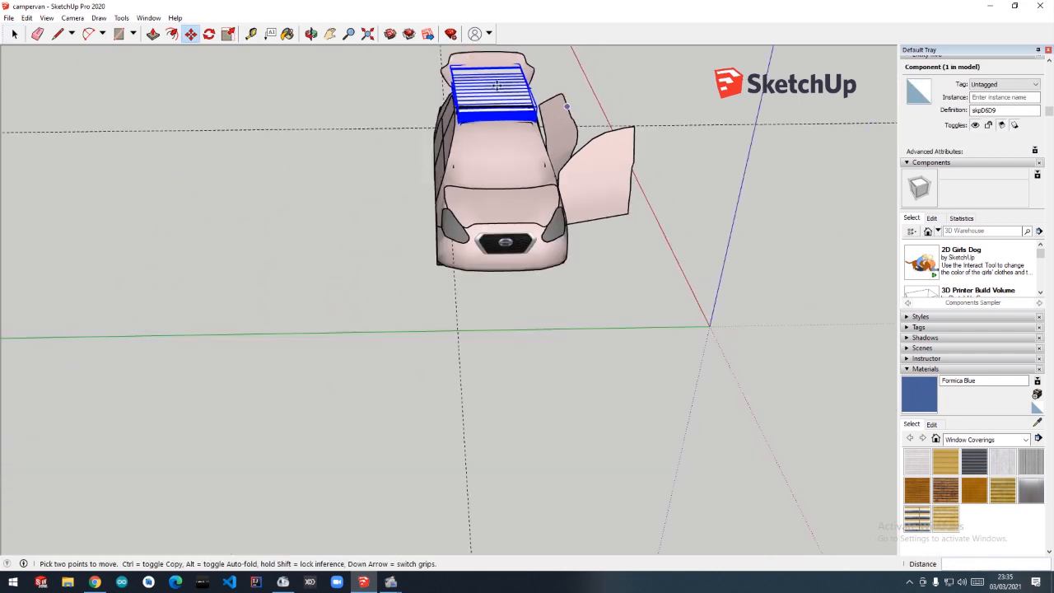
Raise the tent and shift it forward so it rests on top of the roof crossbars
middle_click_drag(574, 256, 365, 134)
scroll(365, 135, "up", 4)
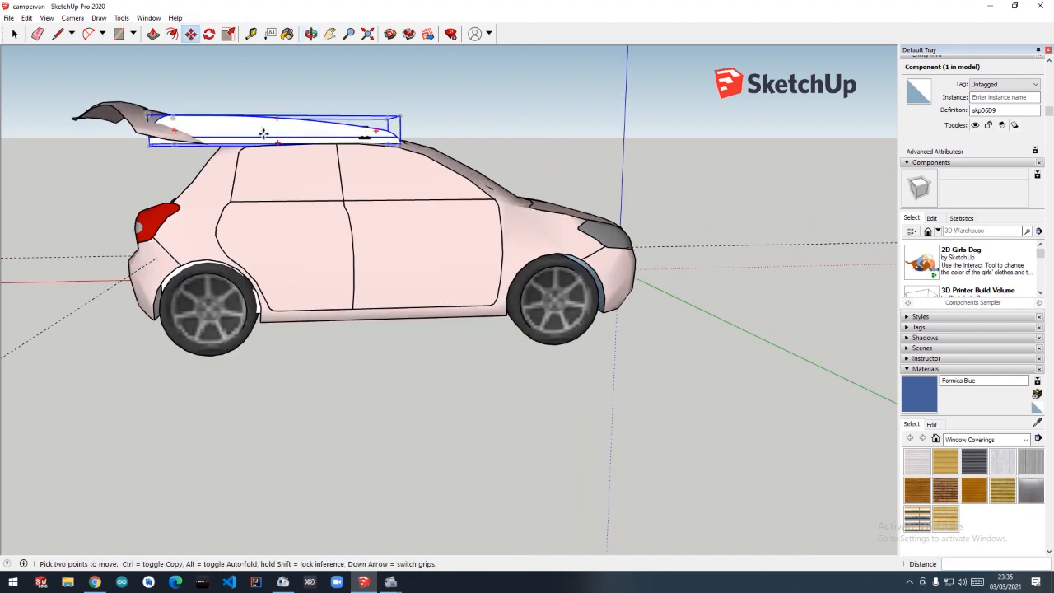
left_click(264, 135)
left_click(311, 35)
left_click_drag(626, 123, 357, 176)
left_click_drag(426, 198, 423, 164)
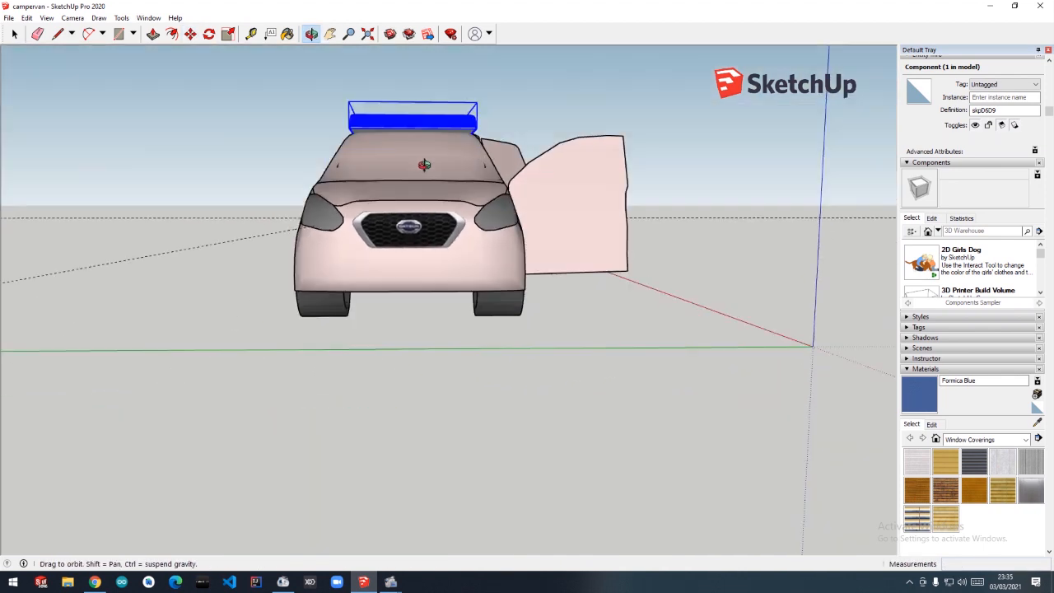
left_click_drag(765, 140, 445, 123)
left_click(463, 122)
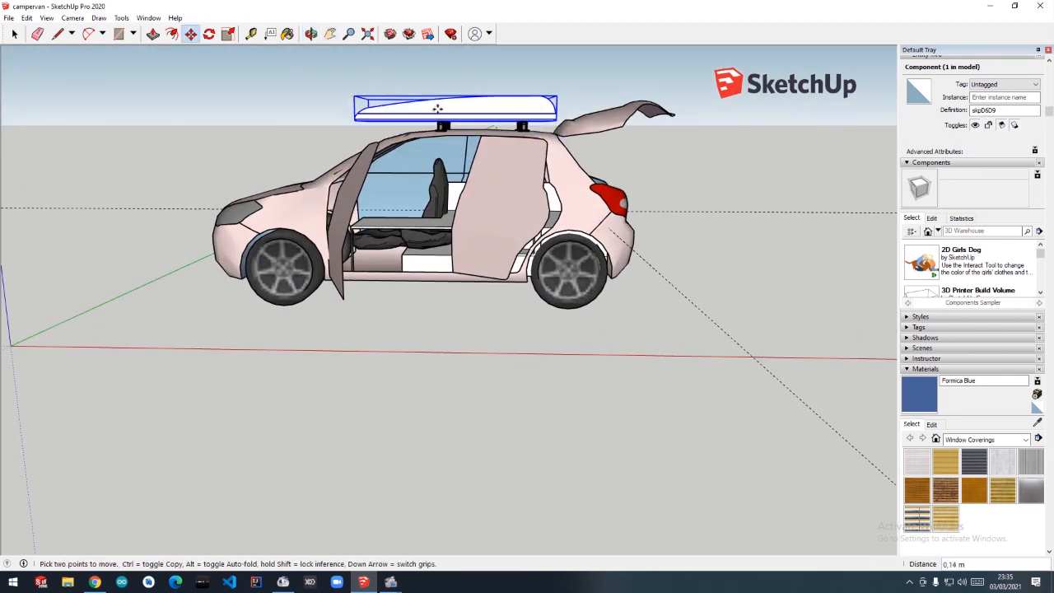
Move the tent about 0.25 m sideways along the green axis to centre it on the roof rack
left_click(311, 35)
left_click_drag(371, 99, 631, 141)
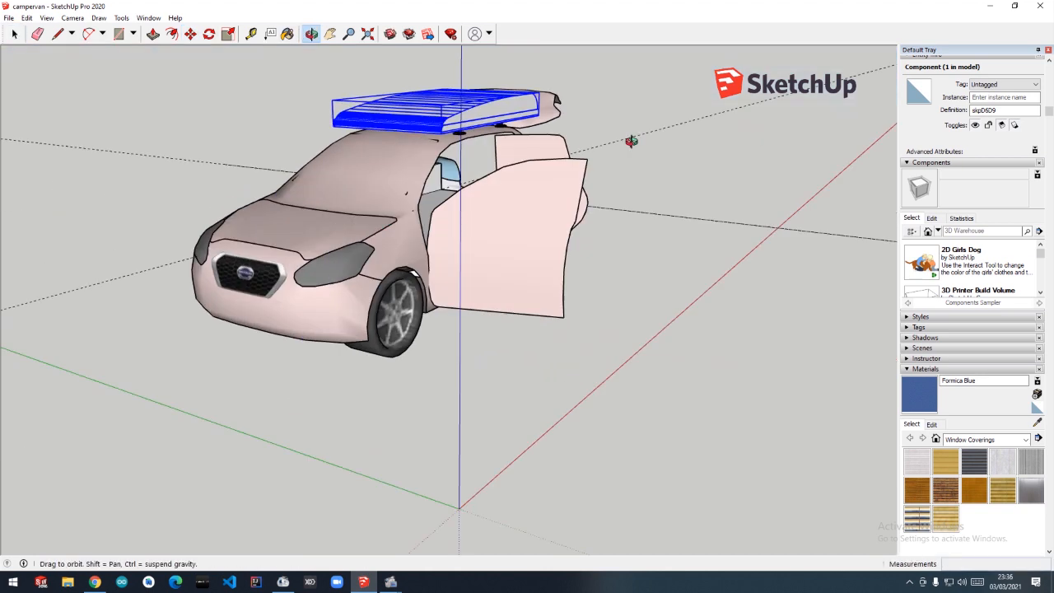
left_click_drag(354, 206, 487, 164)
left_click(190, 34)
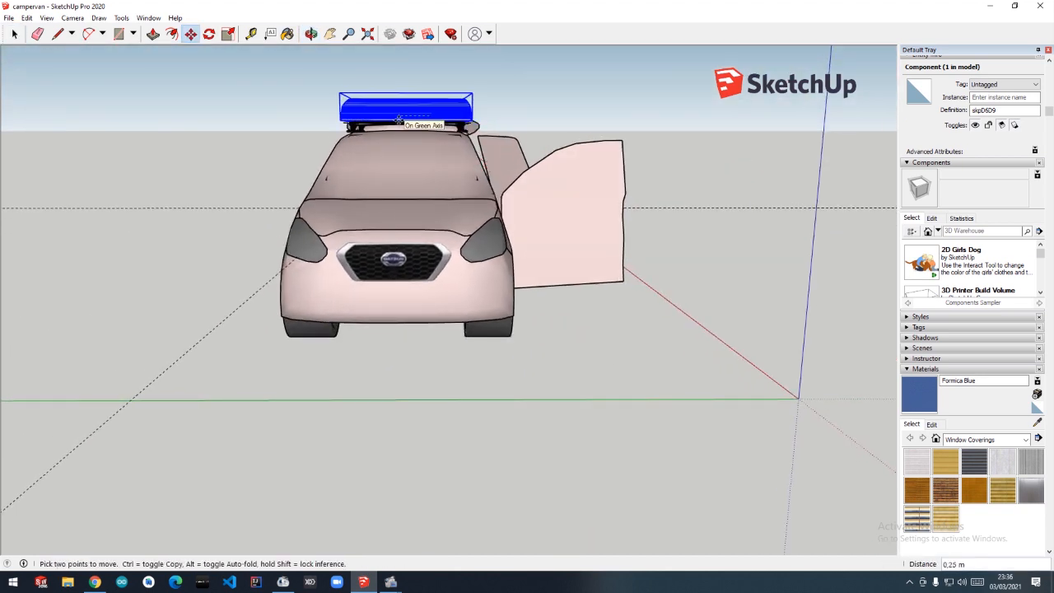
left_click(14, 34)
Rotate the tent about 1.2 degrees around the vertical axis to align it with the car's length
middle_click_drag(609, 140, 623, 209)
left_click(213, 131)
key("q")
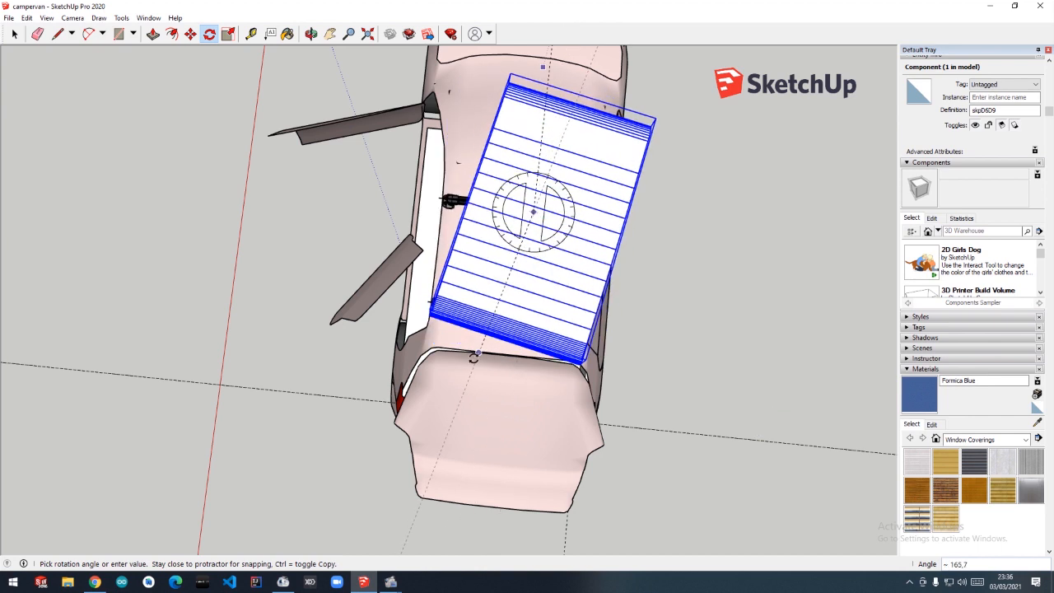
key("ctrl+z")
key("ctrl+y")
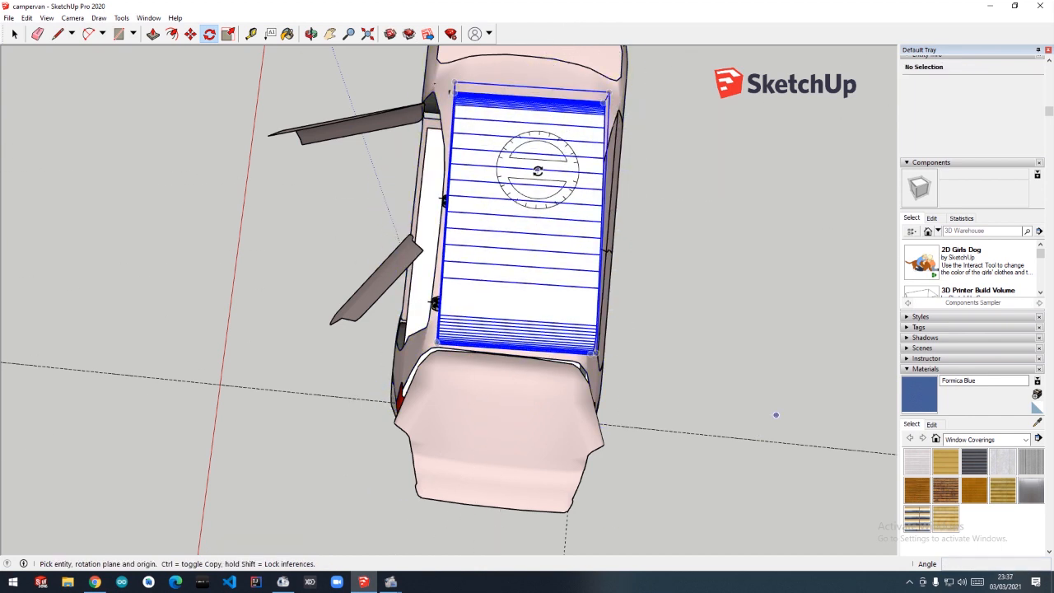
left_click(533, 56)
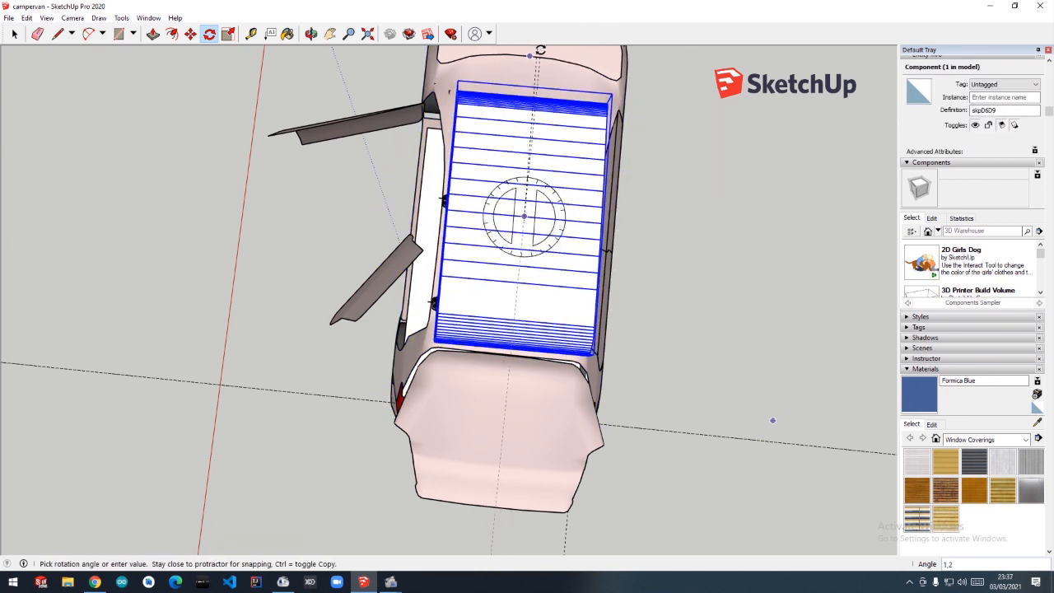
left_click(541, 50)
Raise the tent about 0.52 m above the roof crossbars
left_click(310, 34)
left_click_drag(691, 202, 750, 267)
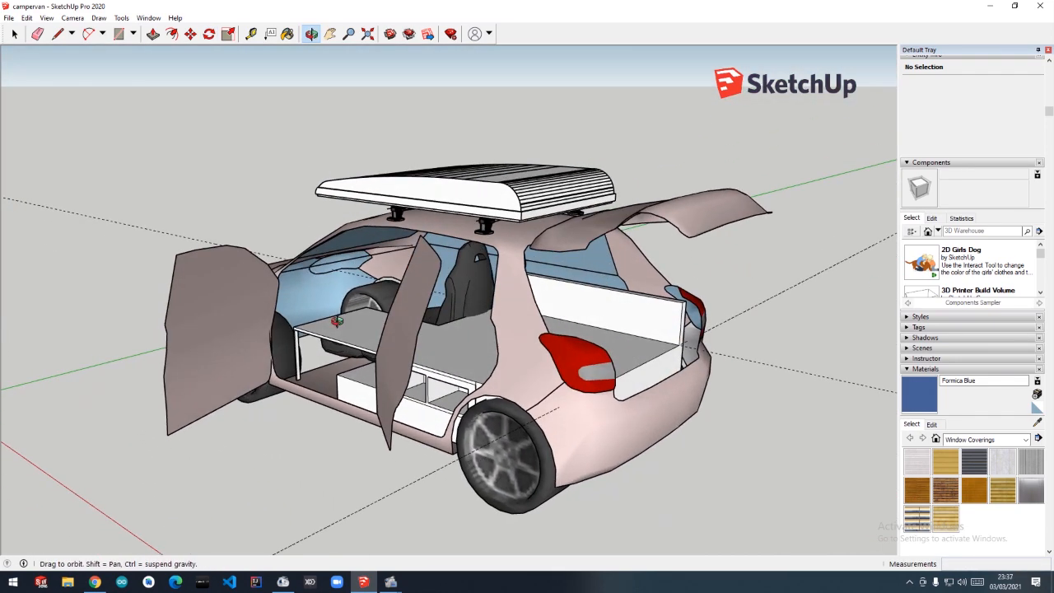
mouse_move(336, 321)
left_mouse_down()
mouse_move(430, 329)
mouse_move(384, 302)
mouse_move(399, 295)
left_mouse_up()
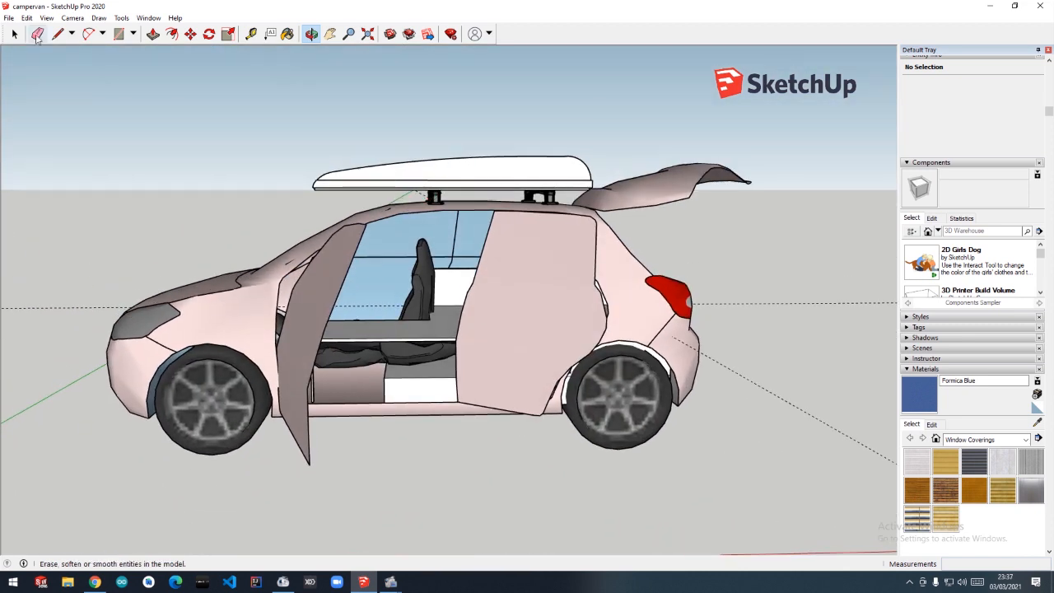
left_click(15, 34)
left_click(452, 173)
left_click(448, 175)
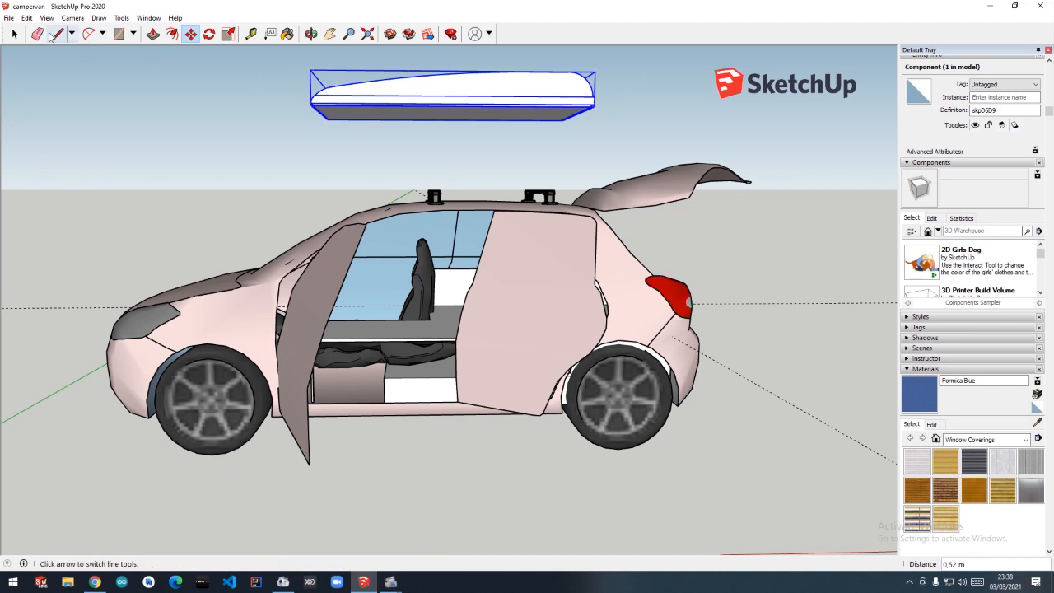
Explode the tent component and pull its underside down about 0.52 m onto the crossbars
left_click(245, 101)
left_click(415, 110)
right_click(416, 111)
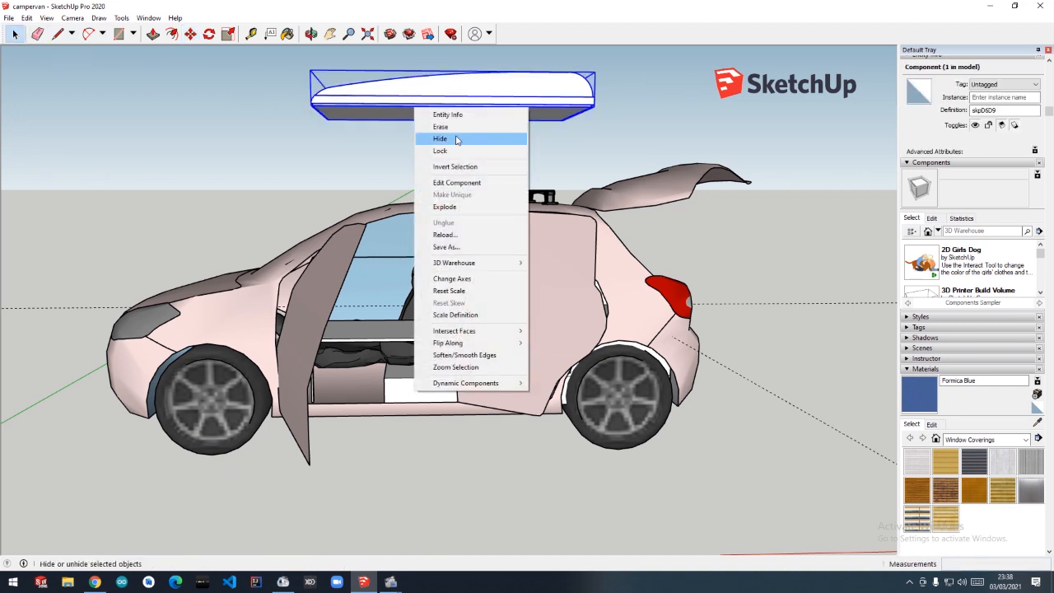
left_click(448, 207)
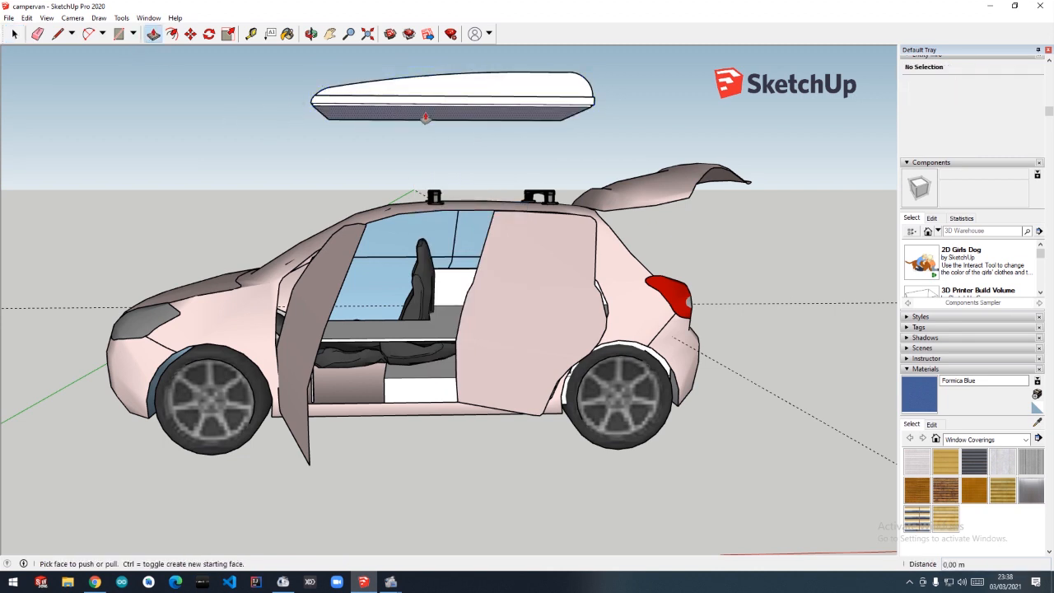
left_click_drag(437, 119, 449, 181)
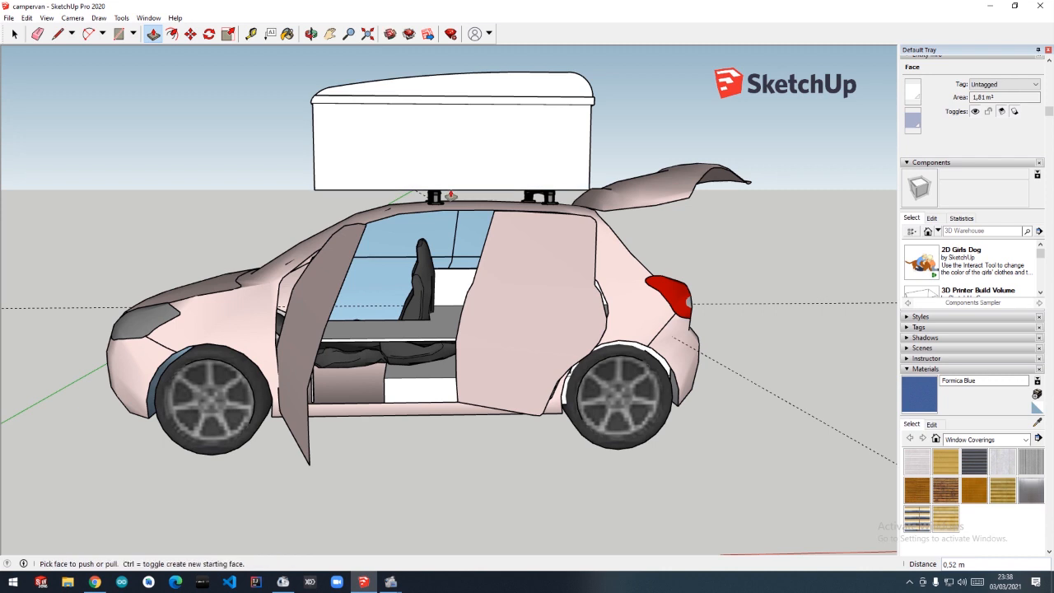
left_click(38, 34)
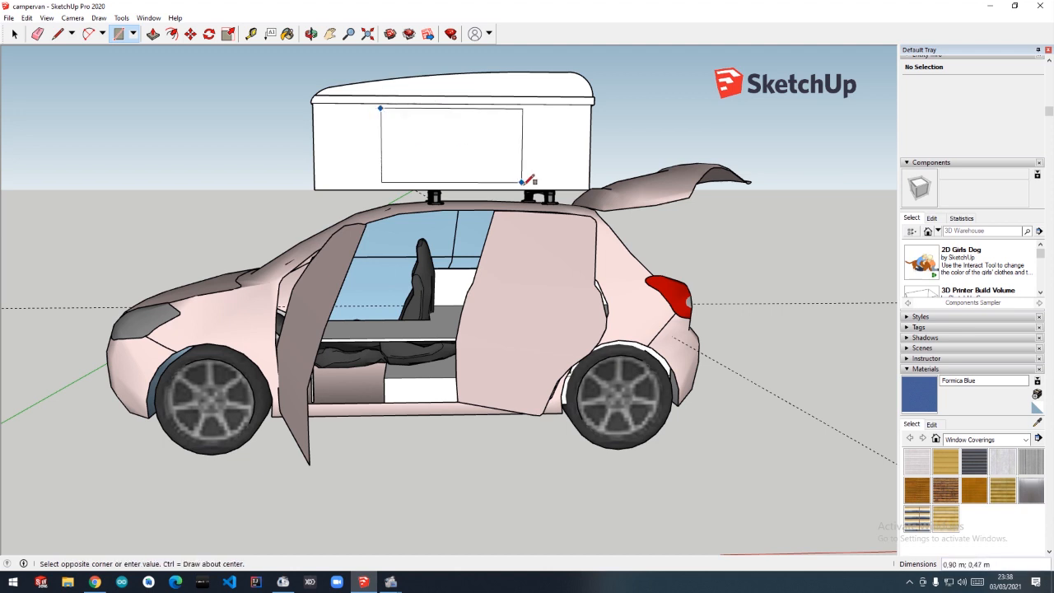
Draw a large rectangle on the tent's side wall and push it through the body to form an opening
left_click(153, 33)
left_click(445, 136)
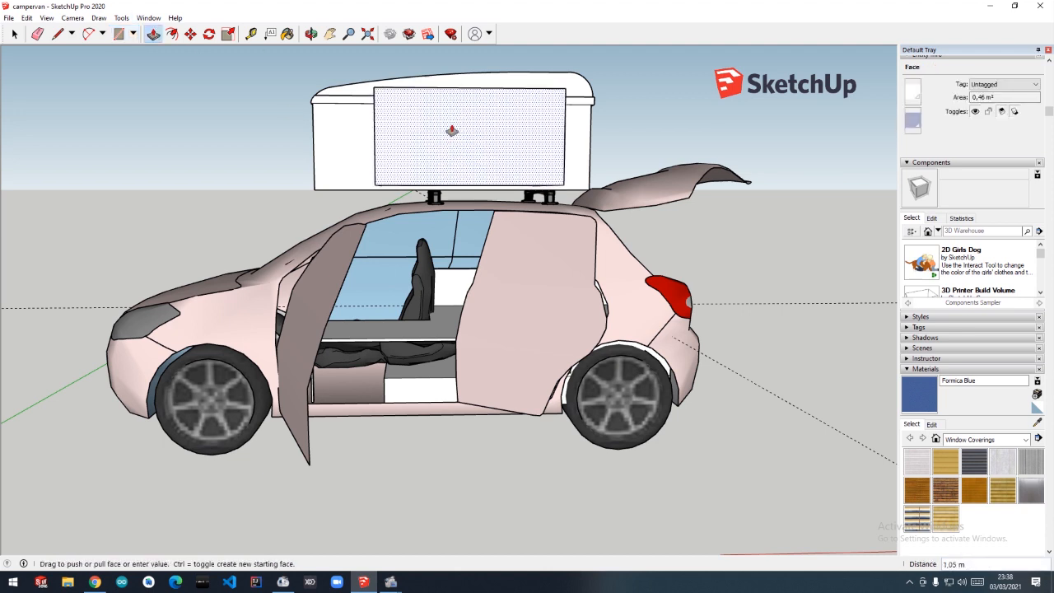
left_click(282, 85)
Draw a rectangle on the opening's inner rear wall and push it back about 0.31 m to hollow out the tent
middle_click_drag(281, 86, 304, 149)
scroll(405, 169, "up", 3)
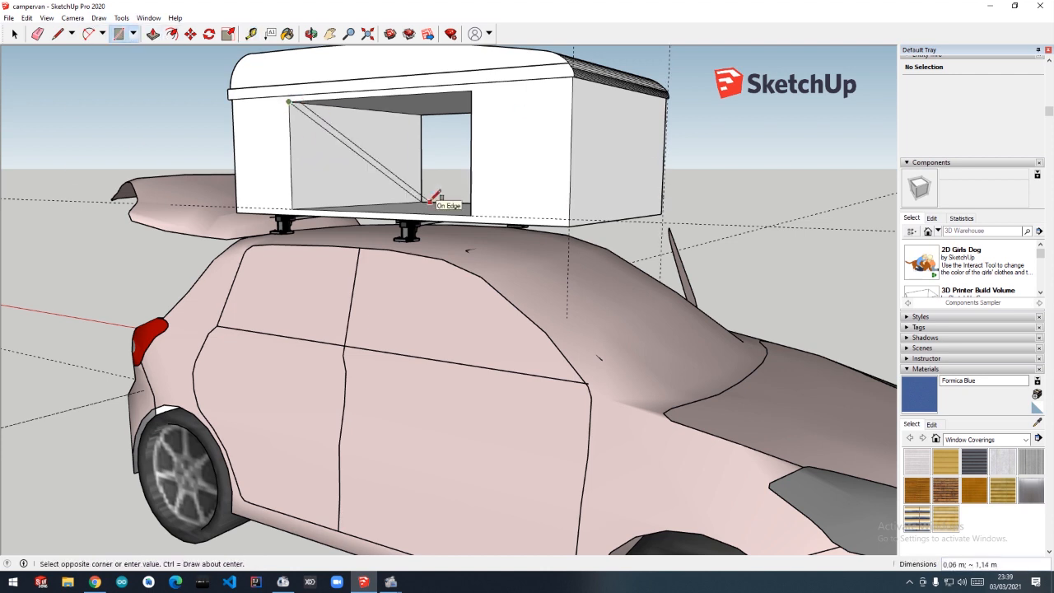
left_click(153, 34)
left_click_drag(359, 170, 315, 180)
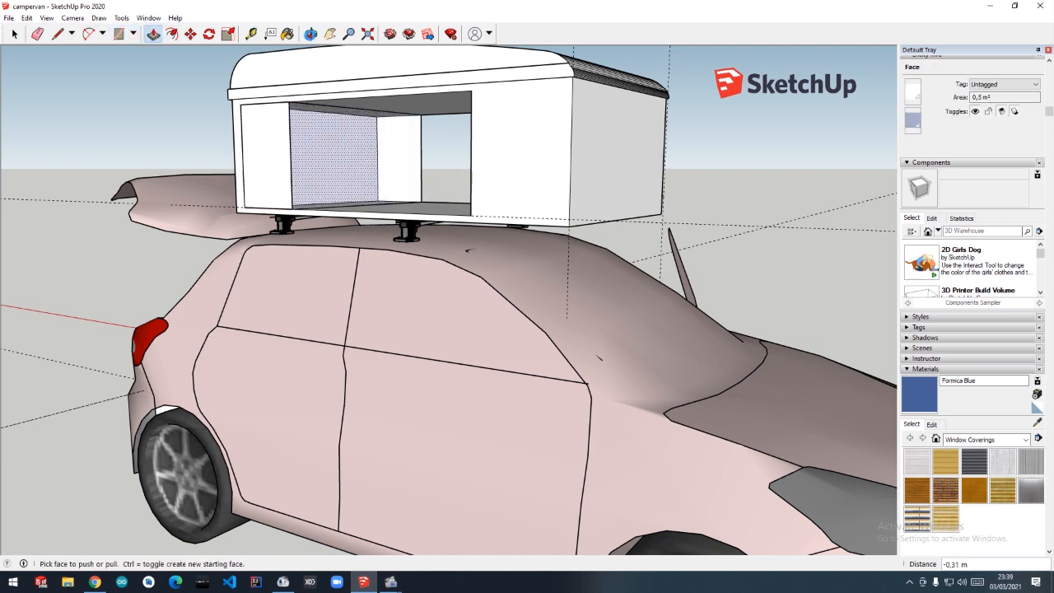
Draw a rectangle on the opening's inner front wall and push it forward to hollow out the tent's front end
middle_click_drag(318, 179, 494, 153)
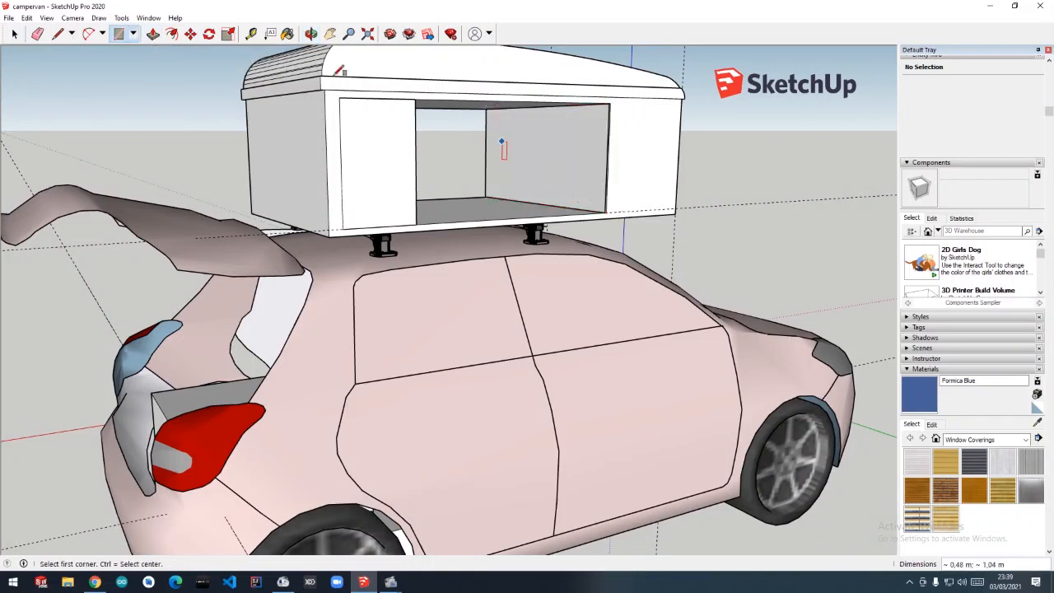
key("p")
left_click_drag(504, 147, 563, 153)
left_click(311, 34)
left_click_drag(262, 170, 198, 158)
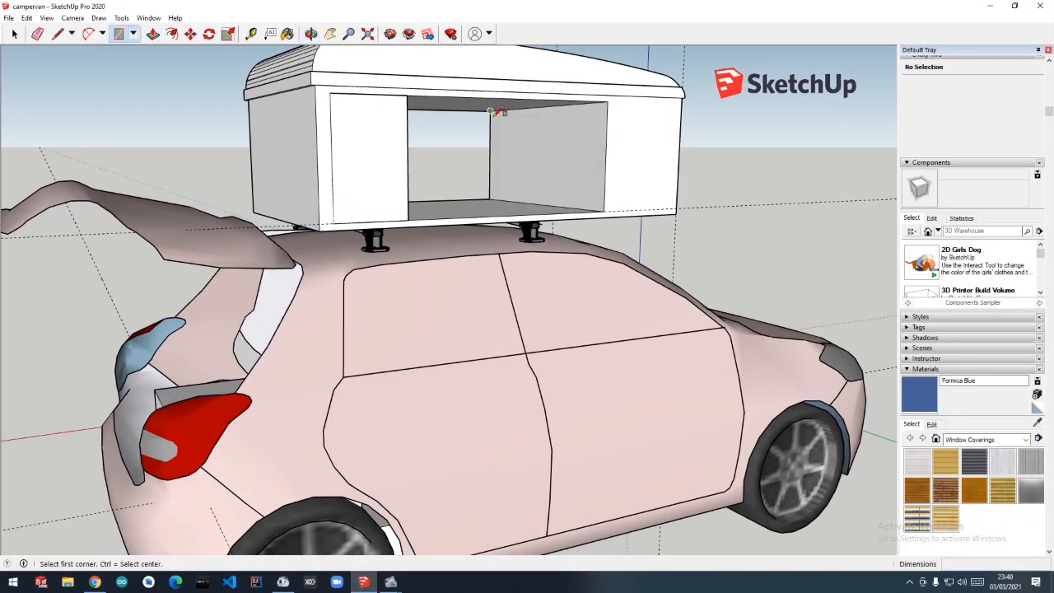
scroll(492, 111, "up", 3)
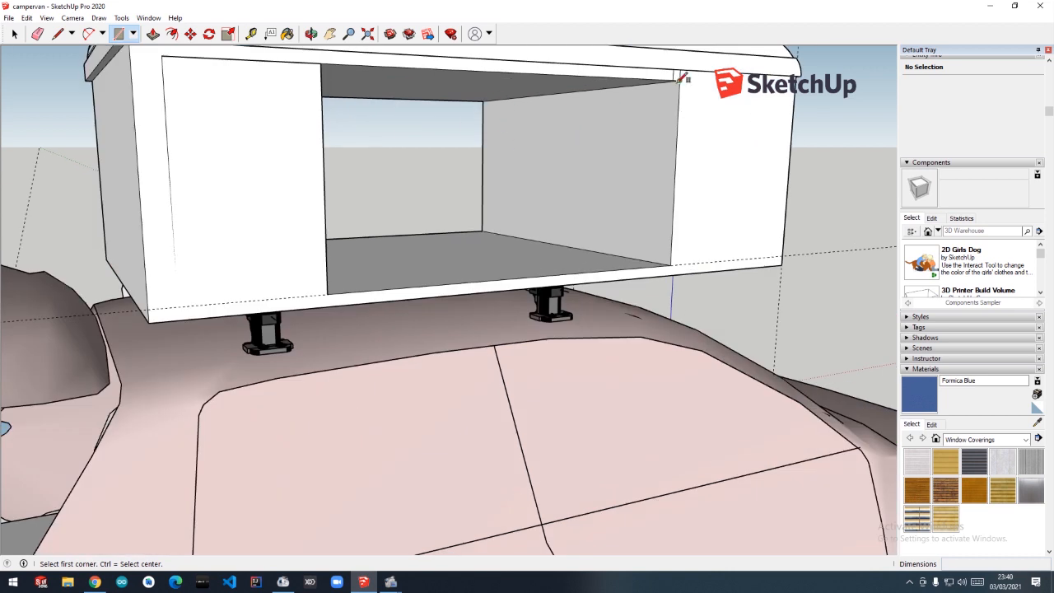
left_click(153, 33)
left_click_drag(589, 160, 661, 153)
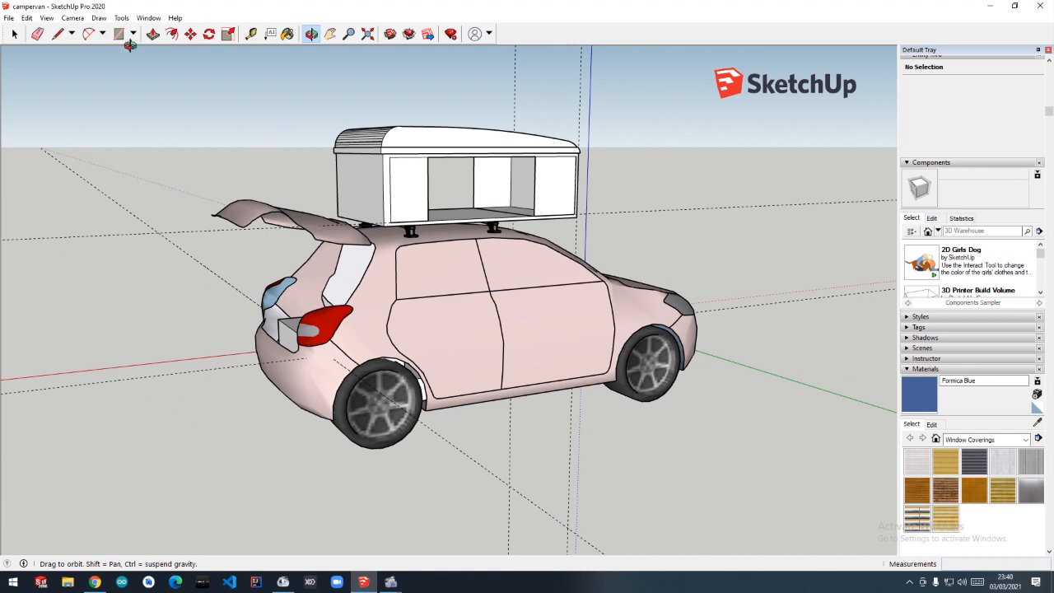
Import the ladder model tangga mobil.dae from the desain sketchup folder and place it beside the car
left_click(8, 17)
left_click(40, 182)
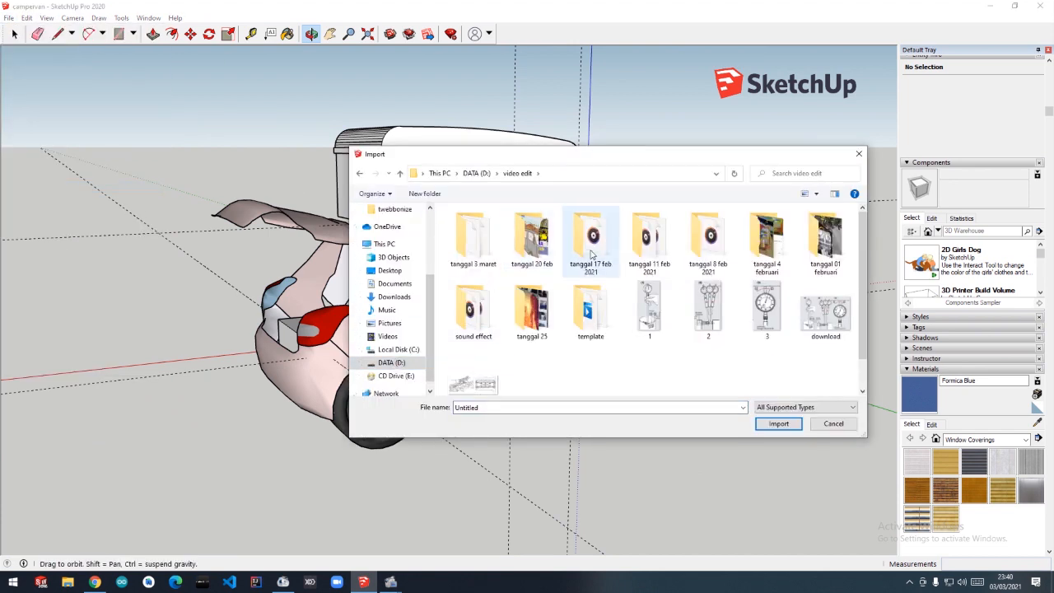
double_click(532, 239)
scroll(550, 281, "down", 3)
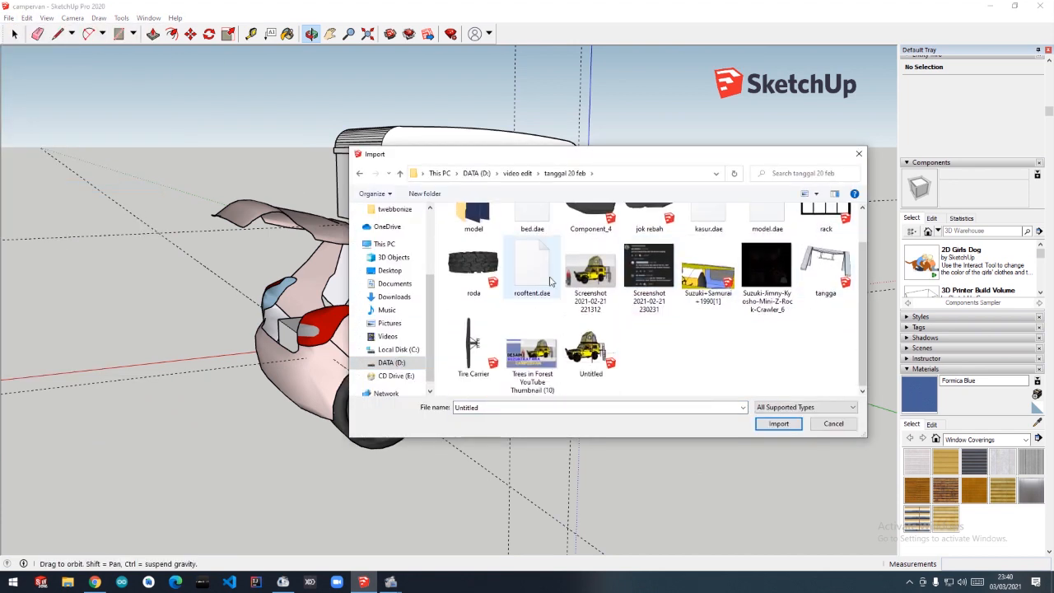
left_click(517, 173)
left_click(476, 173)
double_click(486, 244)
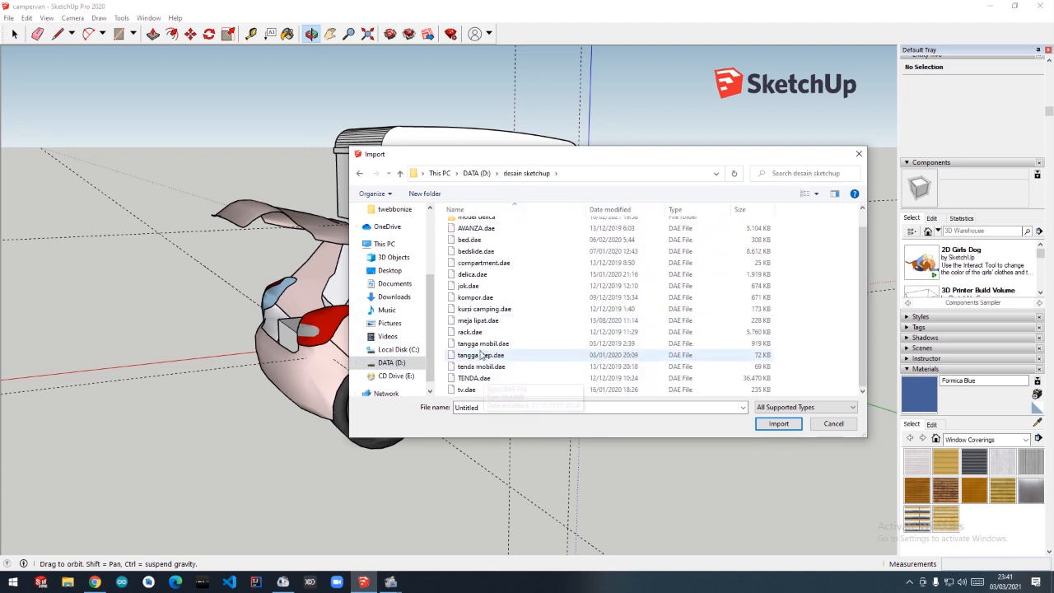
left_click(484, 342)
left_click(776, 423)
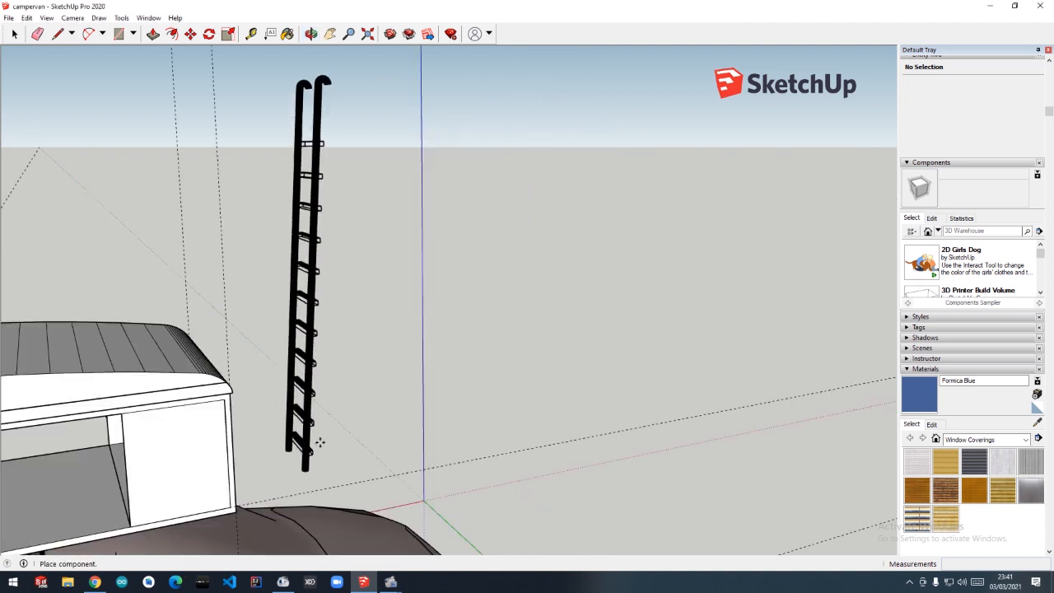
left_click(320, 442)
Move the ladder across to the closed-door side of the car
scroll(321, 403, "down", 4)
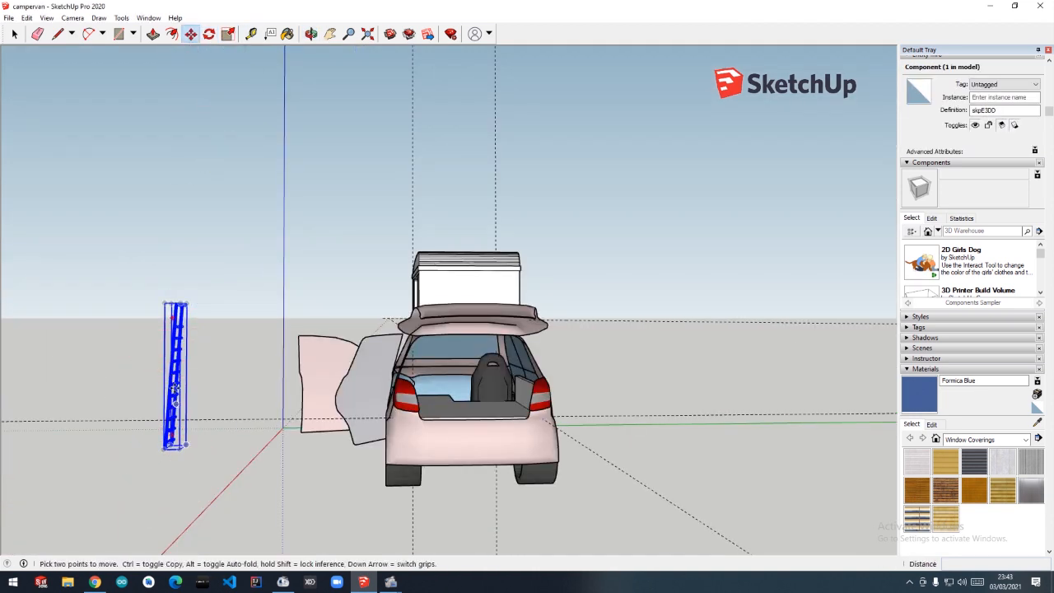
left_click(175, 388)
left_click(581, 397)
Rotate the ladder around the vertical axis to face the car and move it about 1.13 m against the side
middle_click_drag(581, 397, 247, 403)
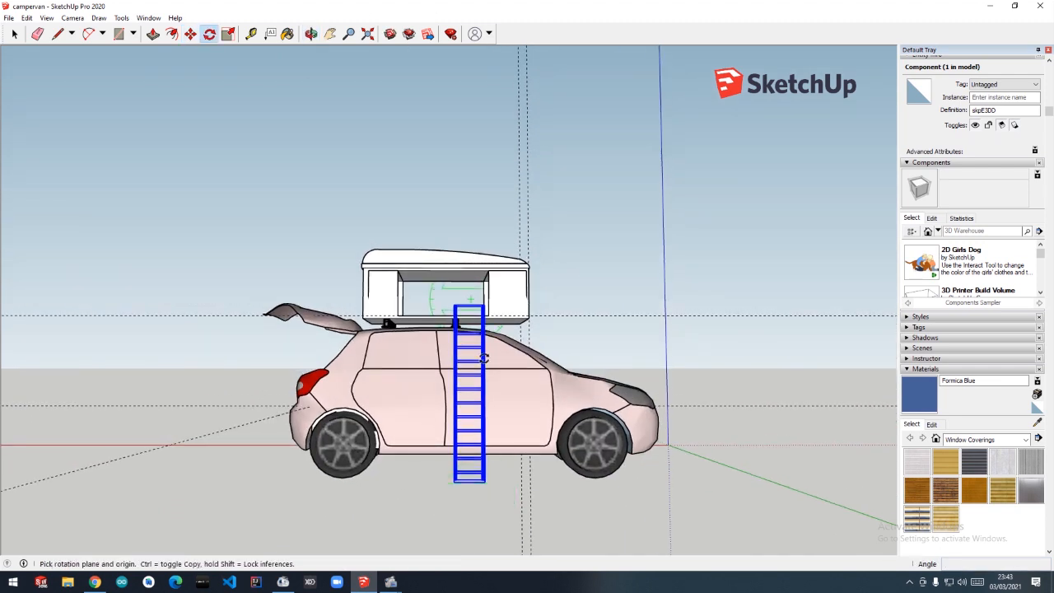
scroll(471, 512, "up", 3)
middle_click_drag(471, 512, 626, 197)
left_click(733, 542)
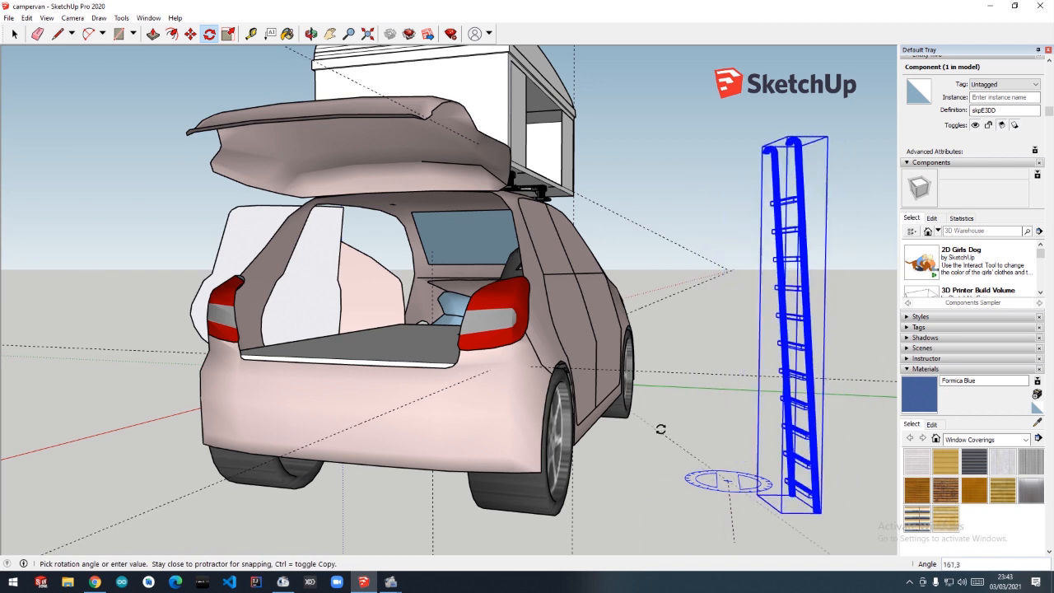
left_click(727, 415)
middle_click_drag(728, 415, 193, 106)
key("m")
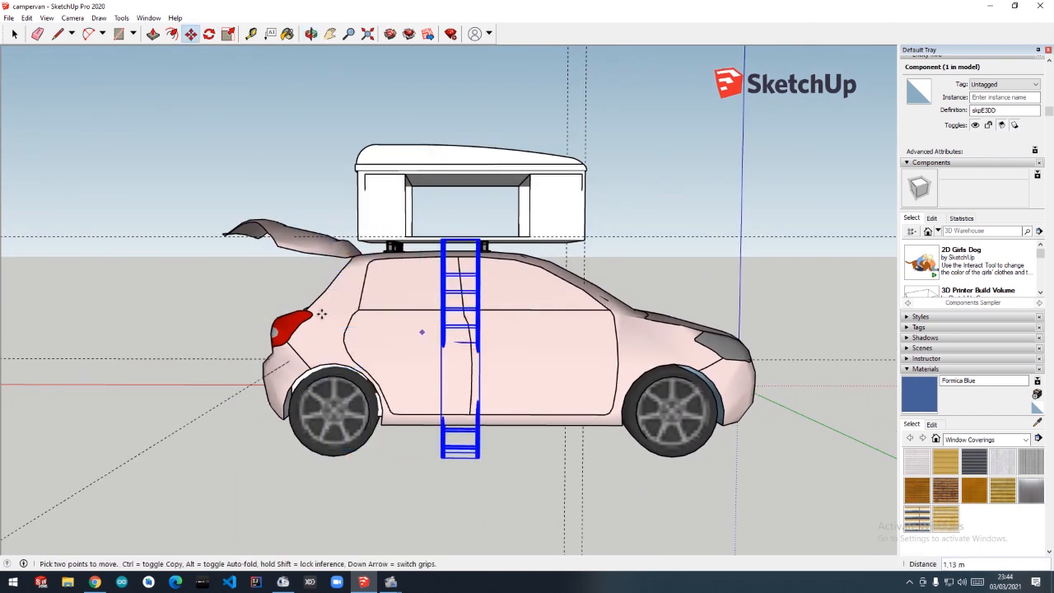
Tilt the ladder to lean toward the roof and move it about 0.30 m outward, clear of the car body
left_click(311, 35)
left_click_drag(379, 396, 510, 387)
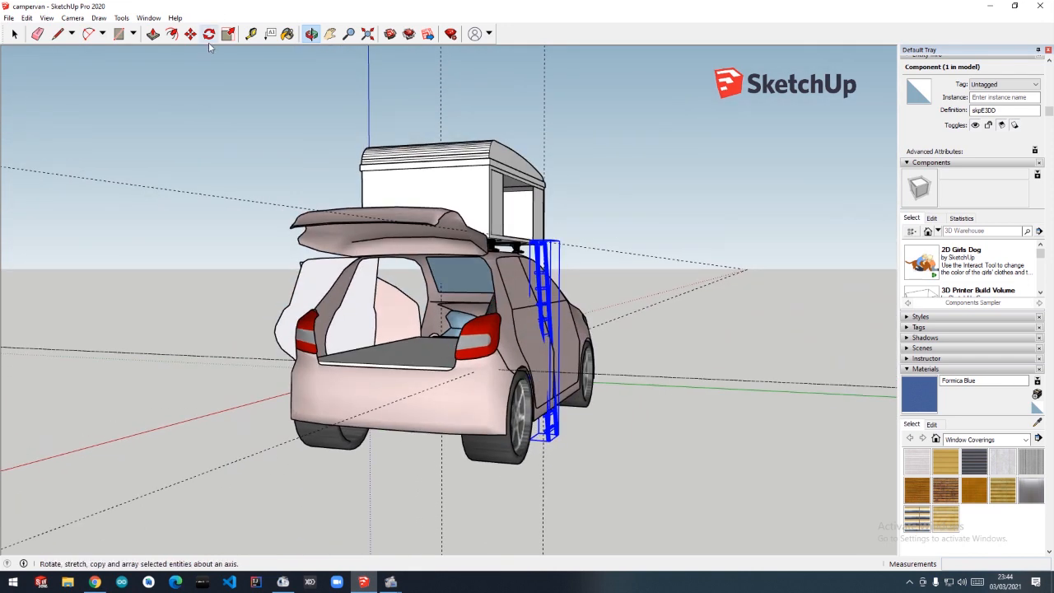
left_click(644, 346)
left_click(663, 327)
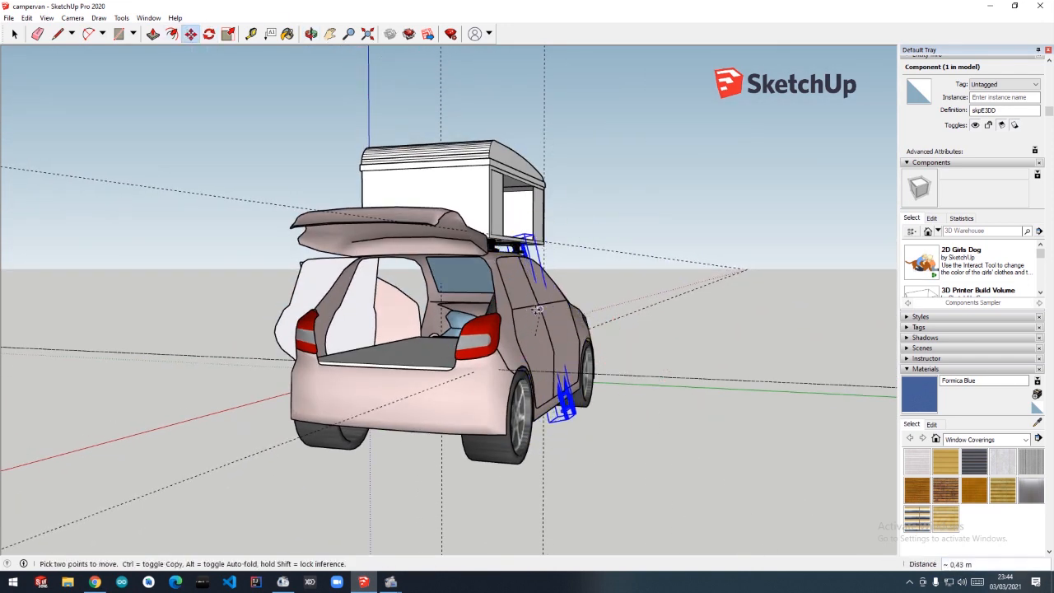
left_click(311, 34)
left_click_drag(535, 313, 480, 312)
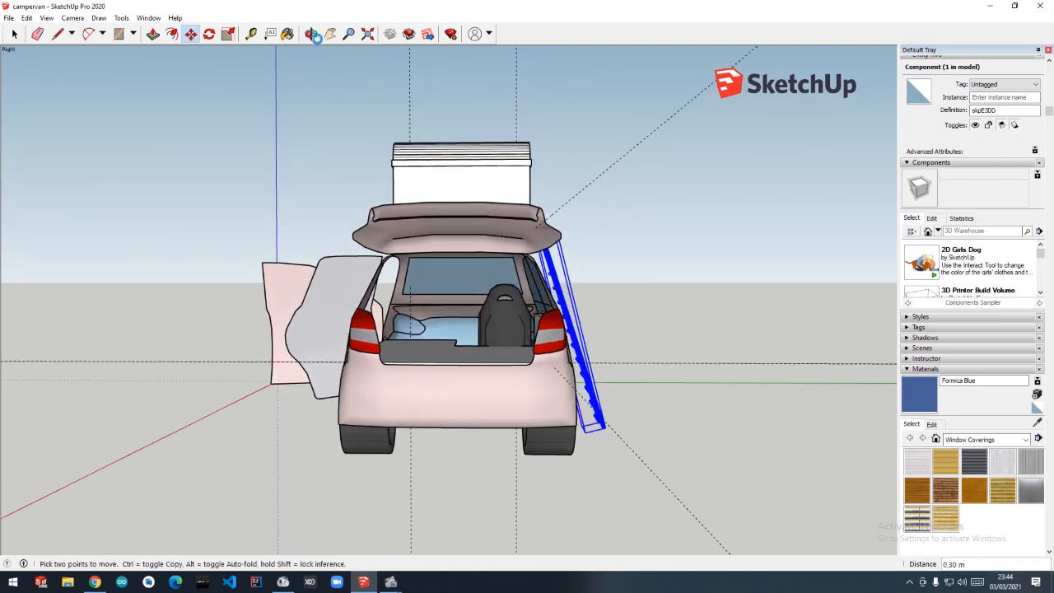
Scale the ladder to 1.07 and reposition it below the tent opening, shifting it about 0.05 m along the green axis
left_click(311, 35)
left_click_drag(296, 74, 204, 89)
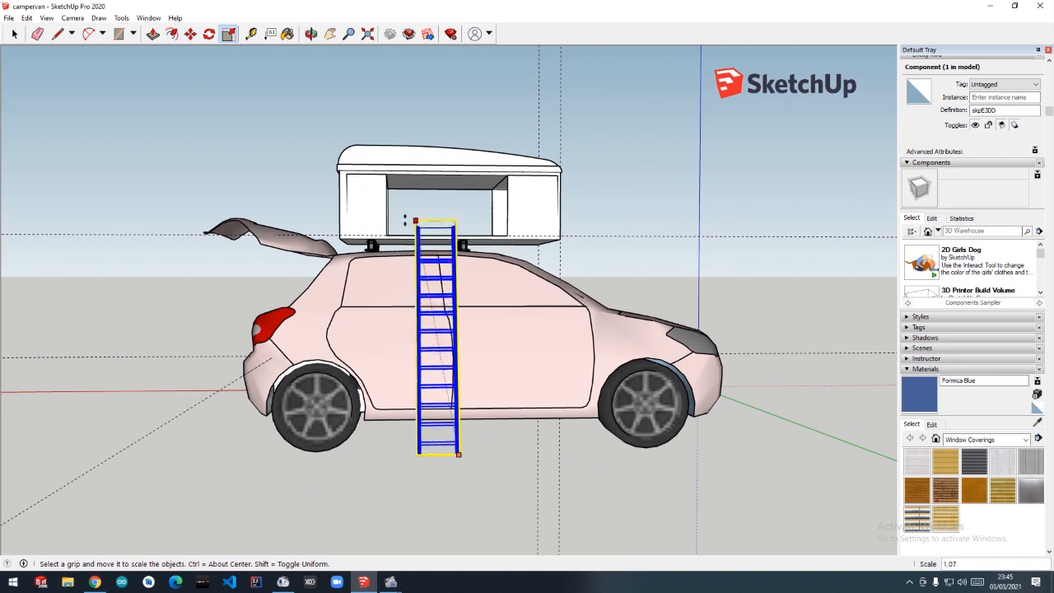
key("m")
left_click(434, 302)
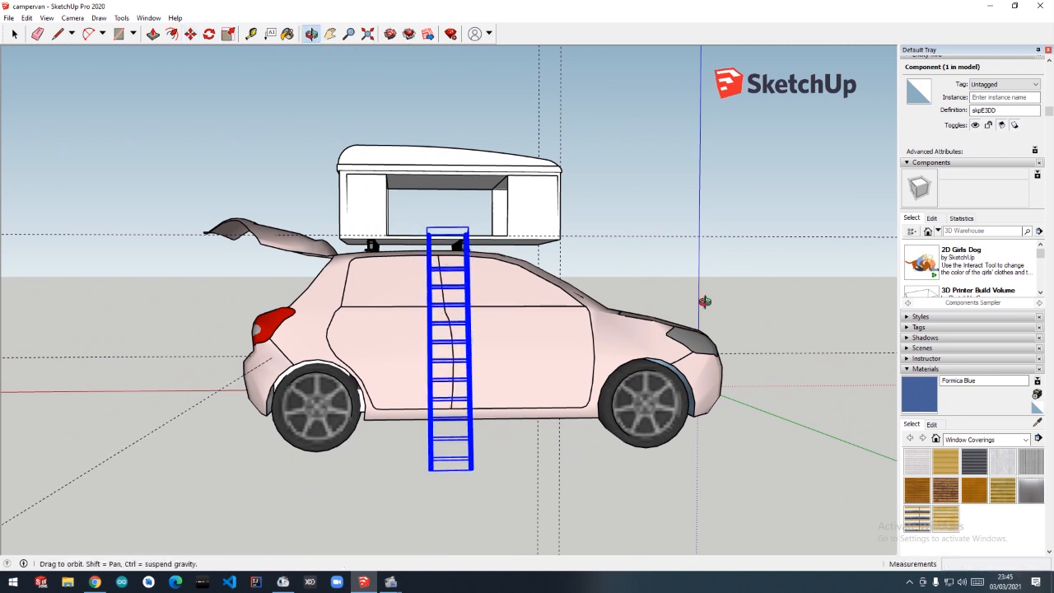
middle_click_drag(704, 301, 193, 308)
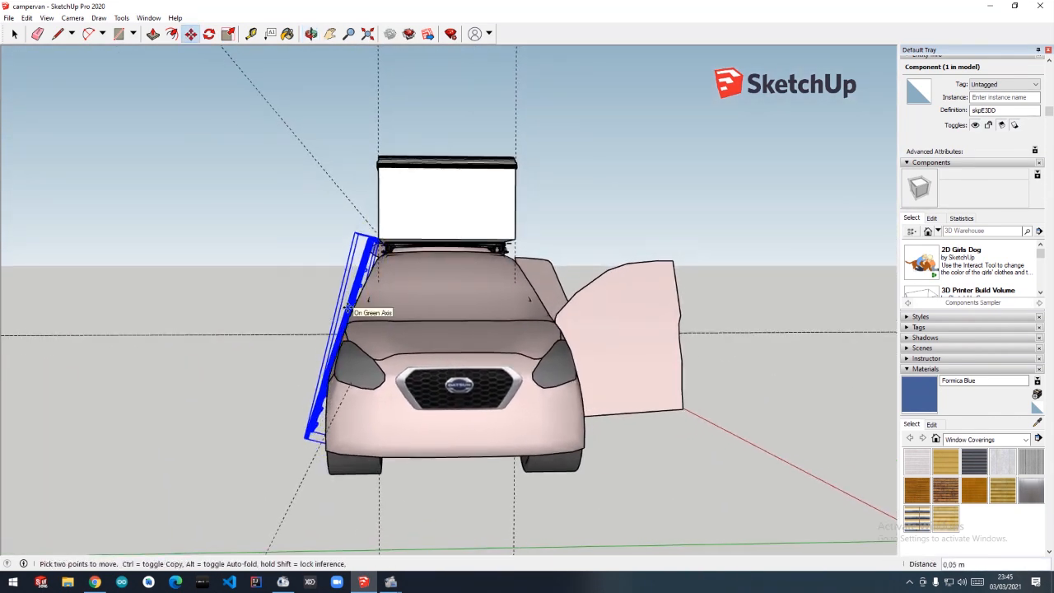
left_click(348, 308)
Delete the construction guide lines around the car
middle_click_drag(348, 308, 492, 317)
key("space")
left_click(151, 339)
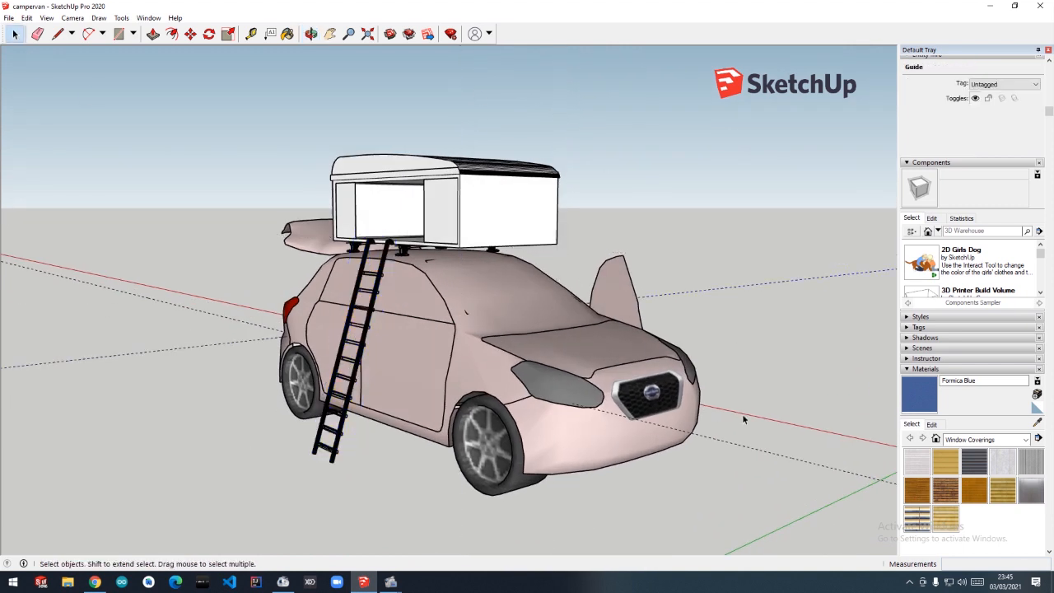
Paint the bed top with Blinds Wood Bamboo and its rear edge and side board with Blinds Wood Light
middle_click_drag(724, 290, 647, 395)
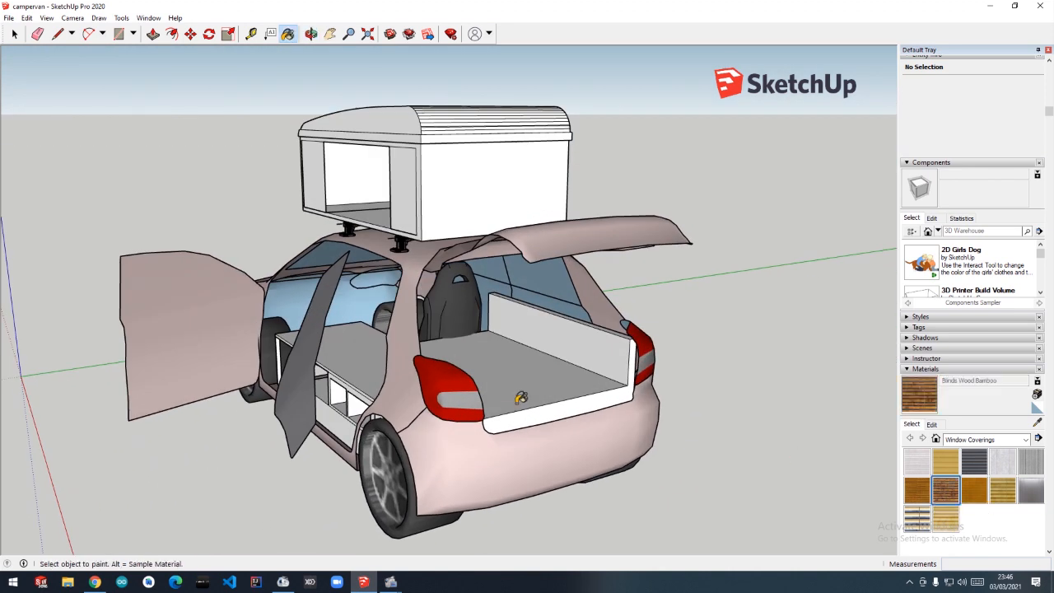
left_click(521, 398)
scroll(580, 401, "up", 4)
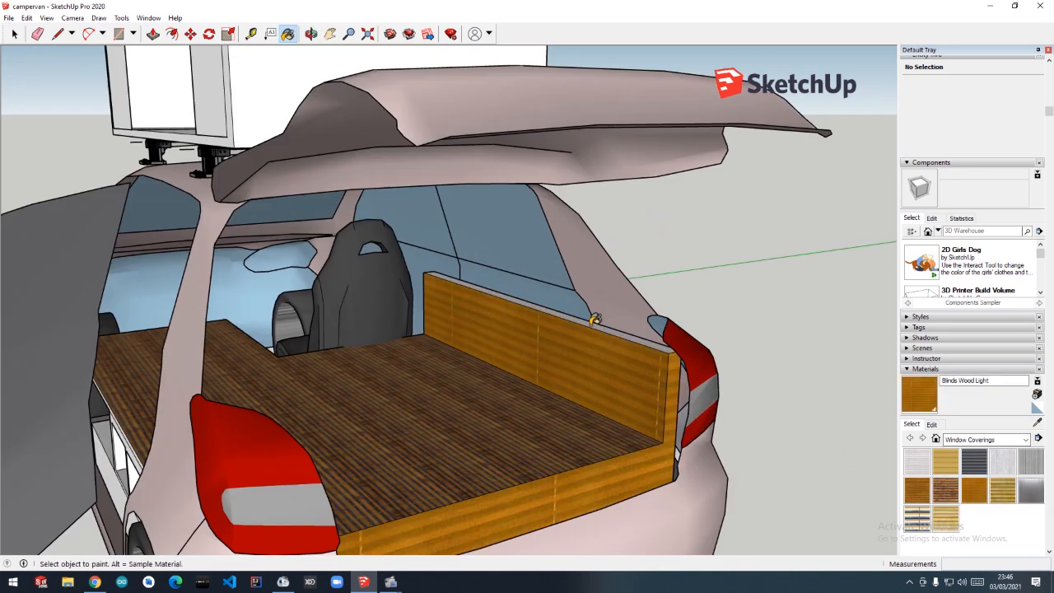
Paint the storage boxes under the raised bed with Blinds Roman Hobbled Blue
scroll(125, 446, "down", 5)
middle_click_drag(501, 137, 588, 124)
left_click(974, 461)
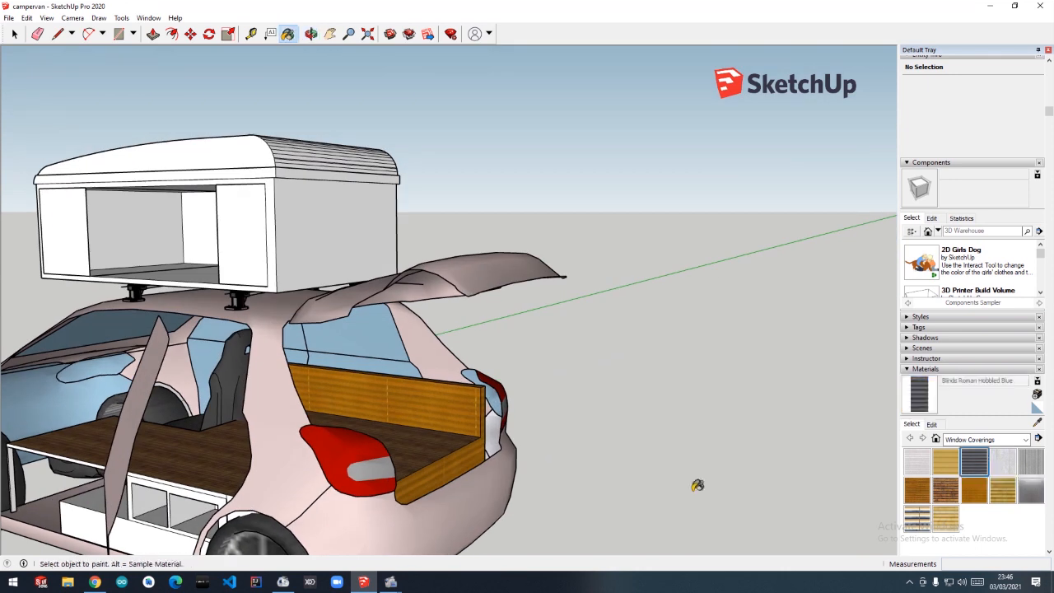
scroll(302, 353, "down", 3)
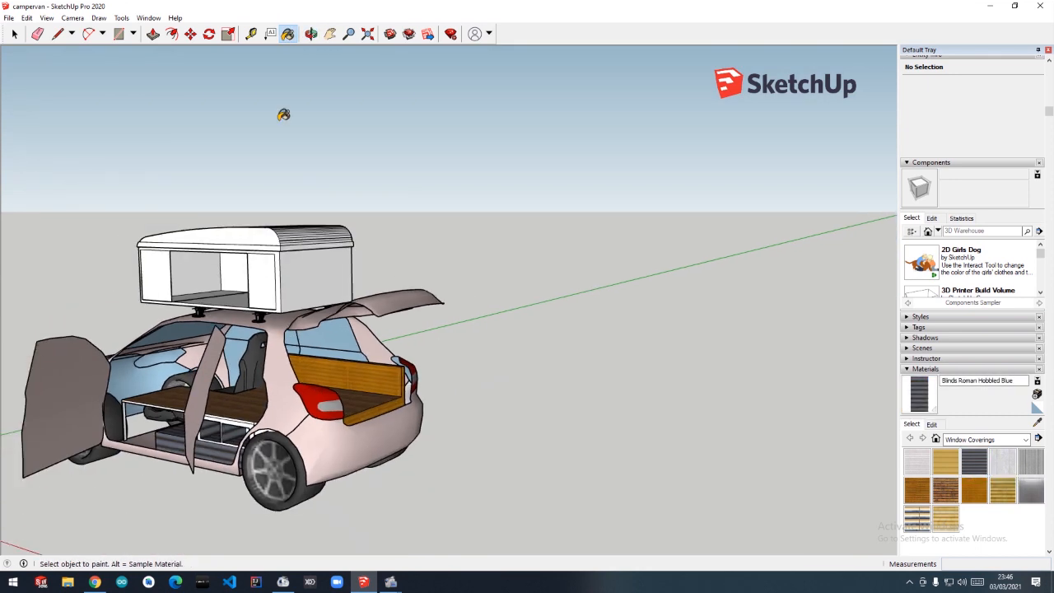
middle_click_drag(293, 380, 683, 387)
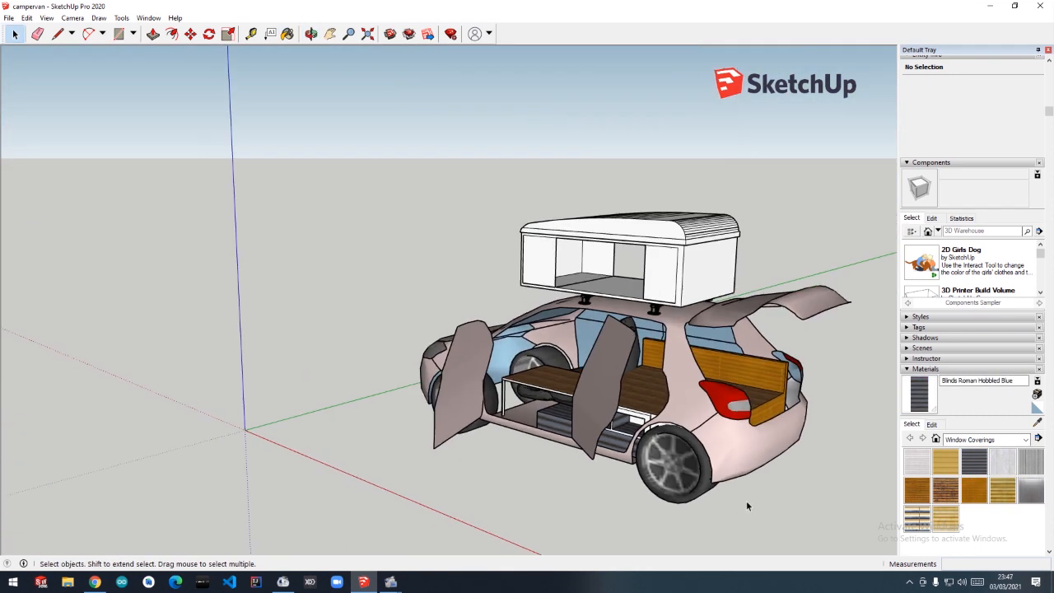
Import the bedding model with mattress, blanket and pillows and place it in the scene
scroll(746, 500, "down", 1)
left_click(9, 17)
left_click(58, 190)
double_click(539, 249)
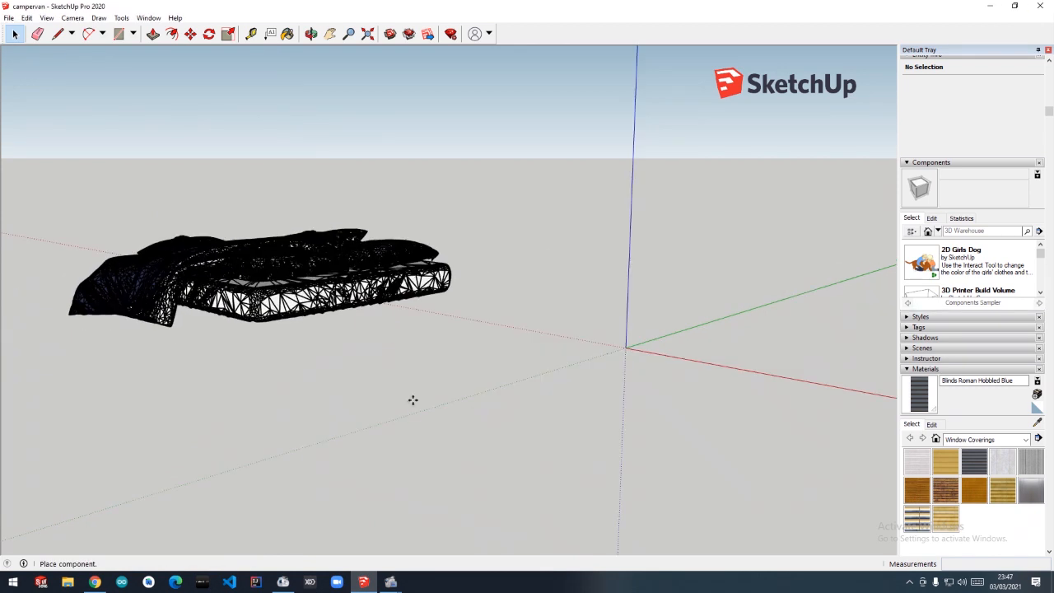
left_click(668, 414)
Scale the imported bedding up uniformly until it suits the size of the car
scroll(673, 416, "down", 3)
scroll(683, 419, "up", 1)
key("s")
left_click_drag(415, 332, 116, 205)
scroll(692, 457, "down", 3)
middle_click_drag(737, 382, 762, 441)
scroll(164, 380, "down", 3)
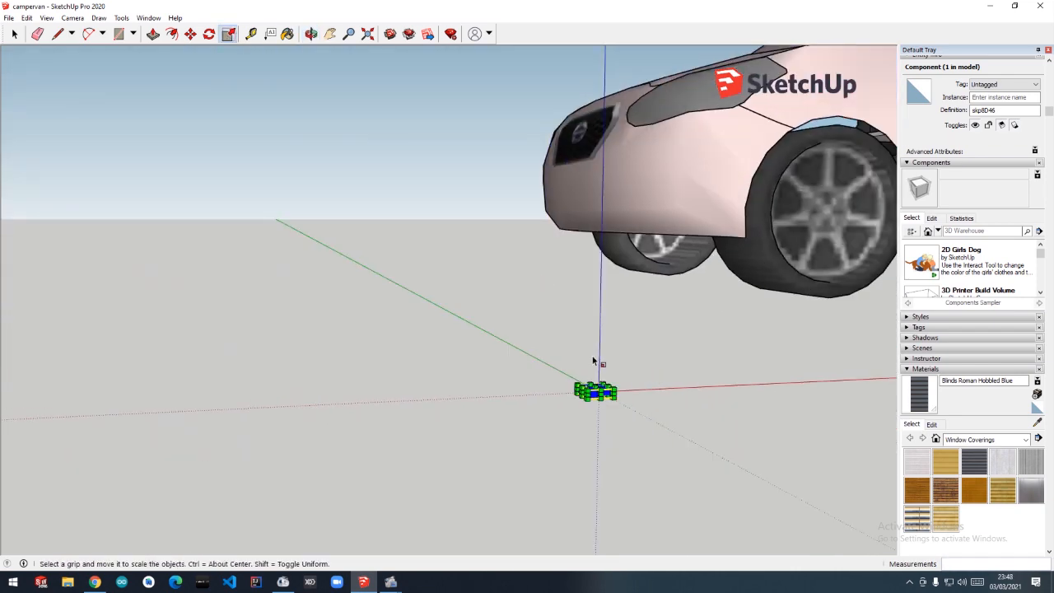
left_click_drag(586, 390, 17, 141)
scroll(592, 373, "down", 2)
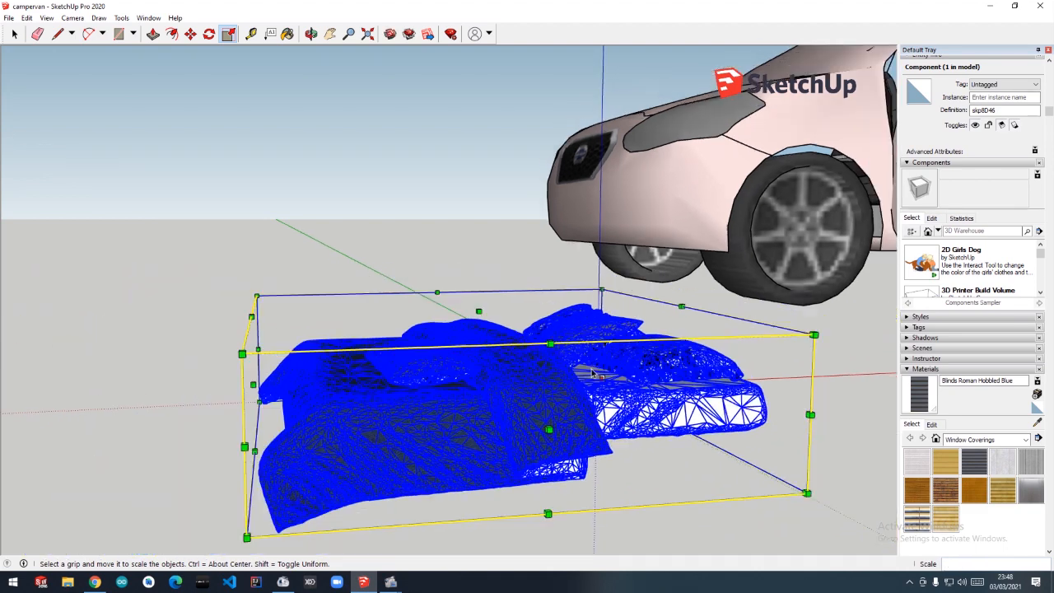
scroll(592, 373, "down", 2)
left_click_drag(403, 360, 214, 276)
scroll(540, 426, "down", 5)
Move the bedding across the ground to a spot behind the car's open tailgate
left_click_drag(461, 421, 296, 440)
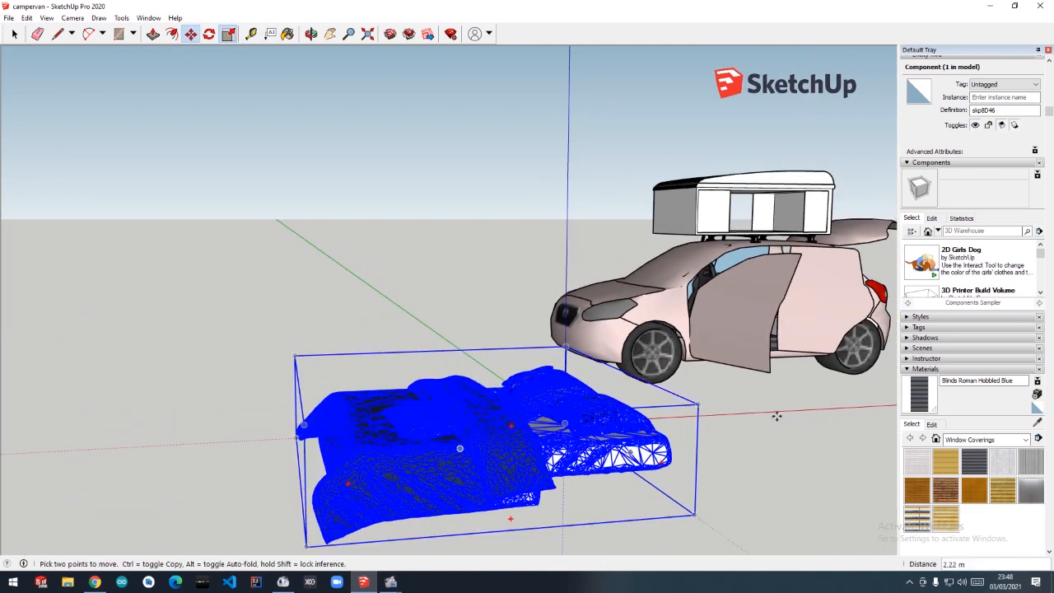
left_click_drag(777, 416, 763, 412)
middle_click_drag(763, 412, 536, 355)
left_click_drag(536, 355, 601, 308)
middle_click_drag(600, 308, 549, 373)
key("s")
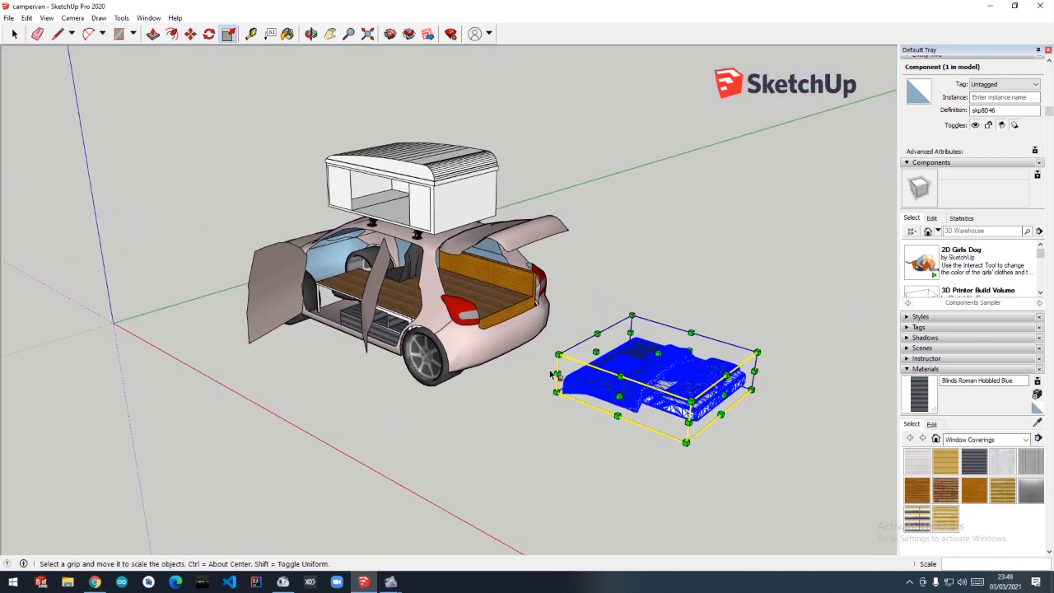
Move the bedding onto the bed platform inside the car and scale it to 0.89
scroll(576, 362, "up", 3)
key("m")
left_click_drag(741, 385, 373, 215)
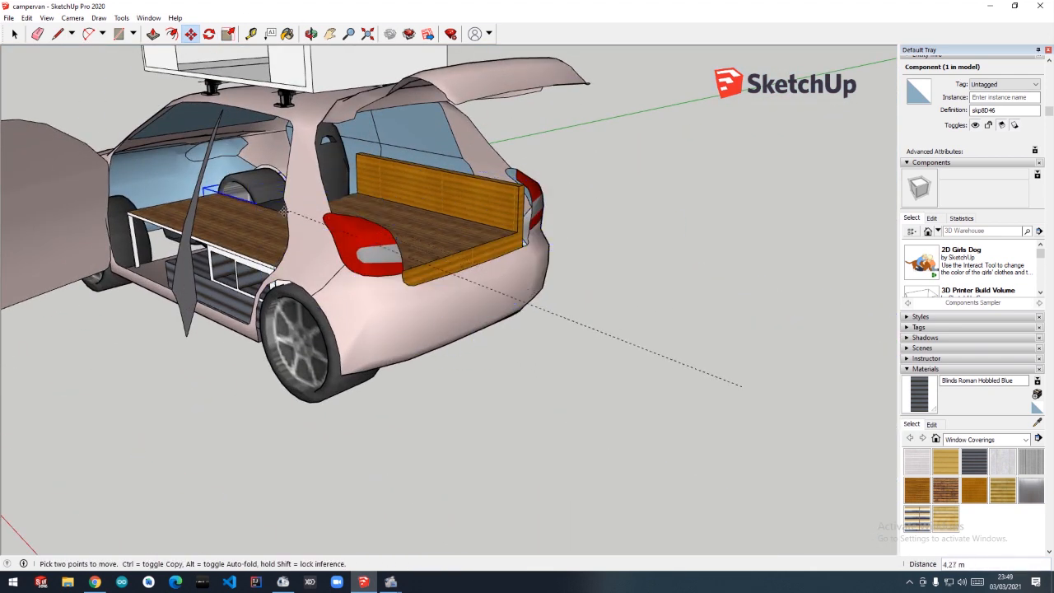
mouse_move(284, 213)
left_mouse_down()
mouse_move(370, 221)
mouse_move(368, 236)
left_mouse_up()
left_click(227, 34)
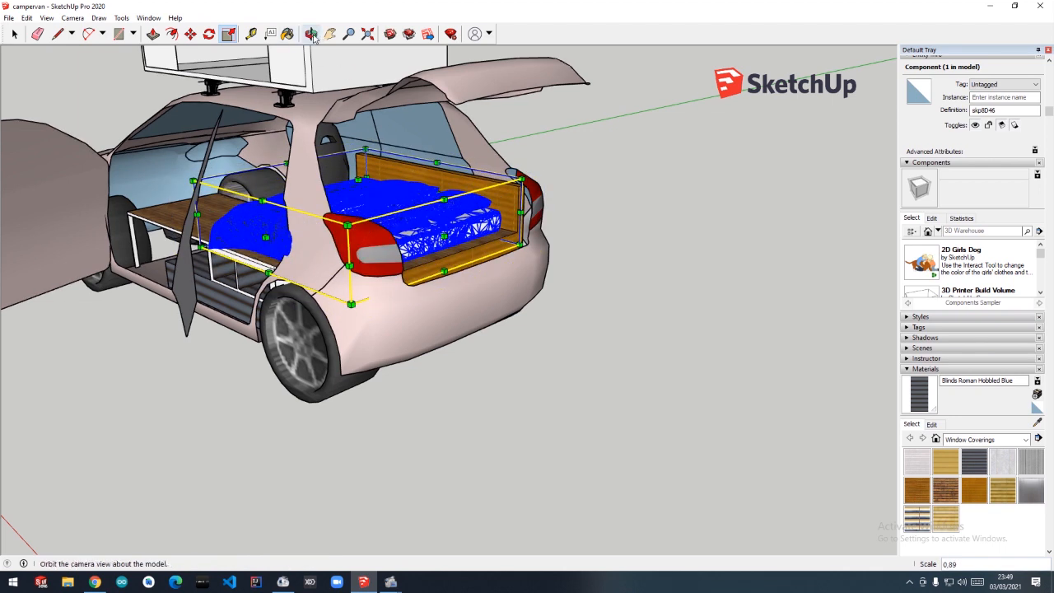
Try to reposition the bedding in the trunk, and undo the last two changes
left_click(311, 34)
left_click_drag(527, 230, 395, 216)
left_click(190, 34)
left_click_drag(332, 203, 384, 203)
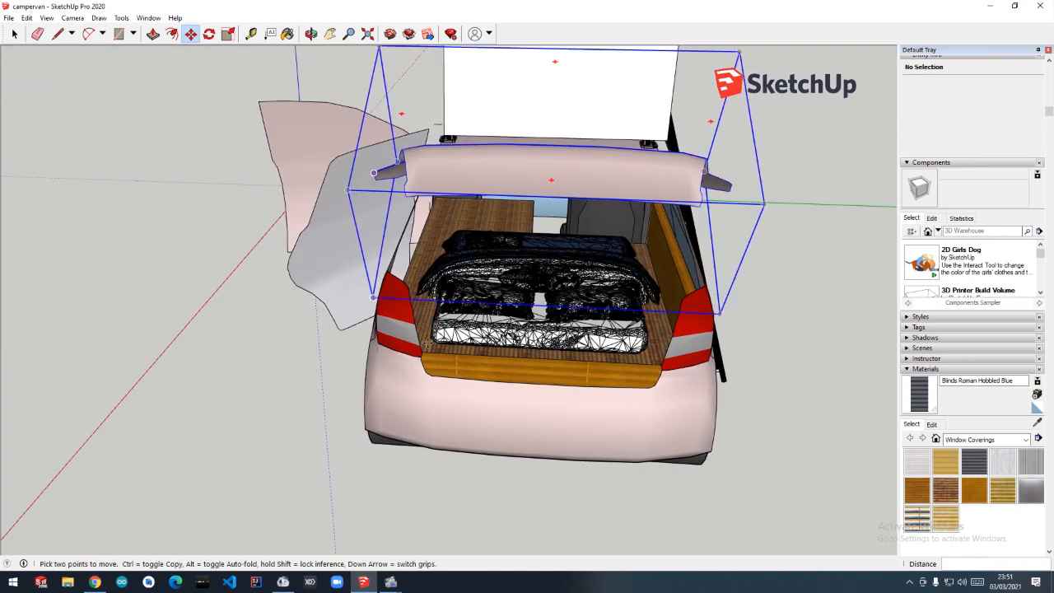
left_click(544, 304)
left_click(533, 304)
key("ctrl+z")
key("ctrl+z")
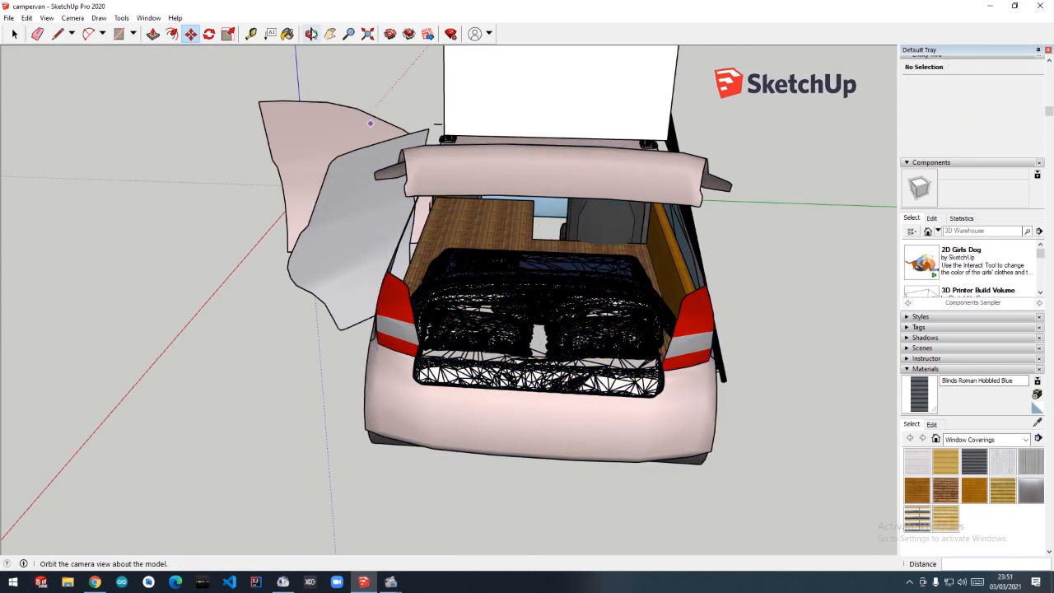
Raise the bedding to the platform's height and move it forward through the rear opening
left_click(310, 34)
left_click_drag(564, 452, 569, 382)
left_click(190, 34)
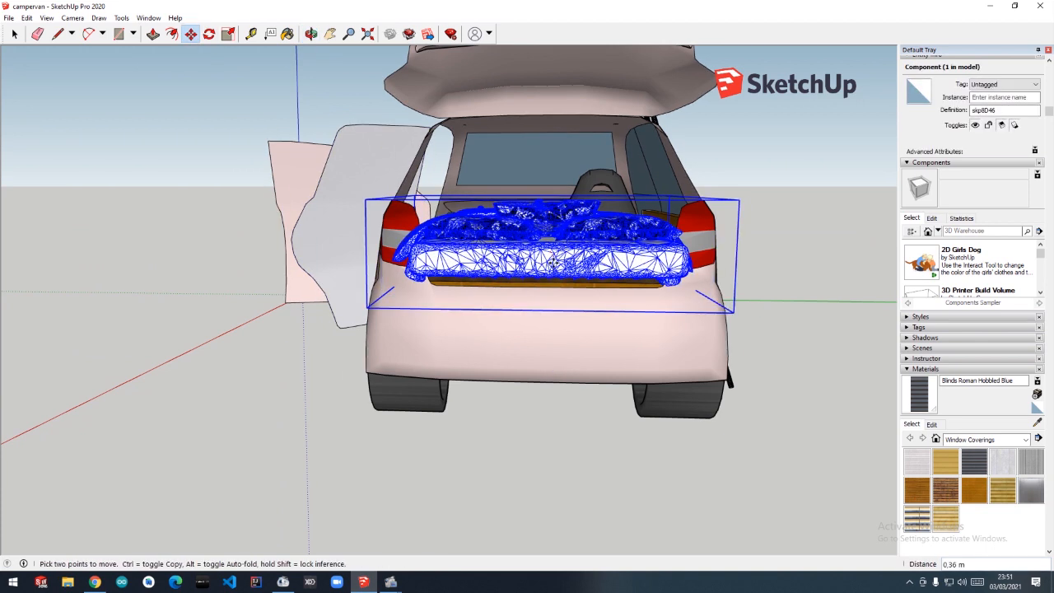
middle_click_drag(449, 276, 686, 234)
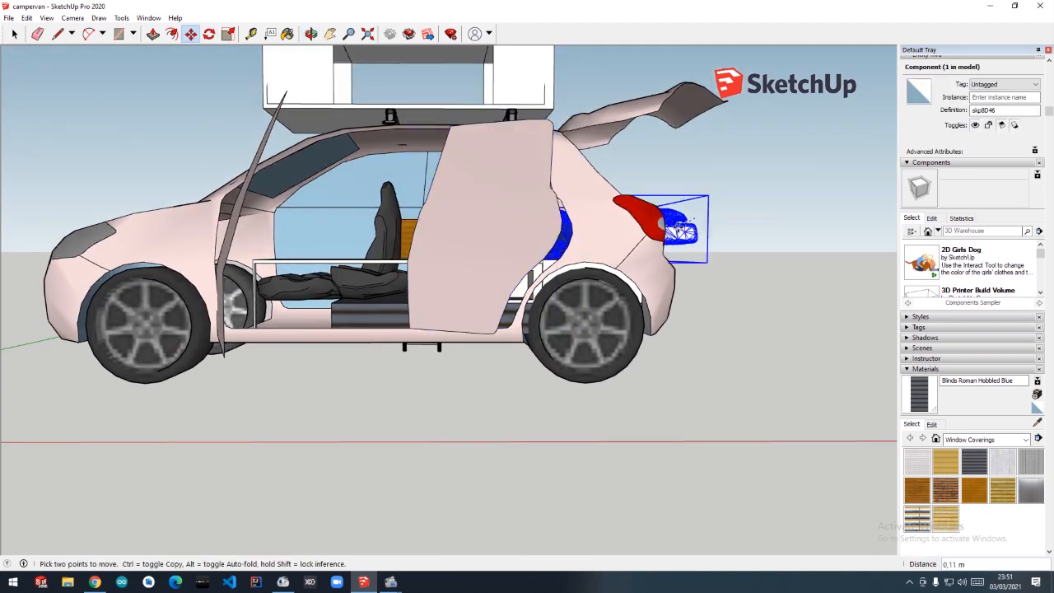
middle_click_drag(509, 114, 275, 252)
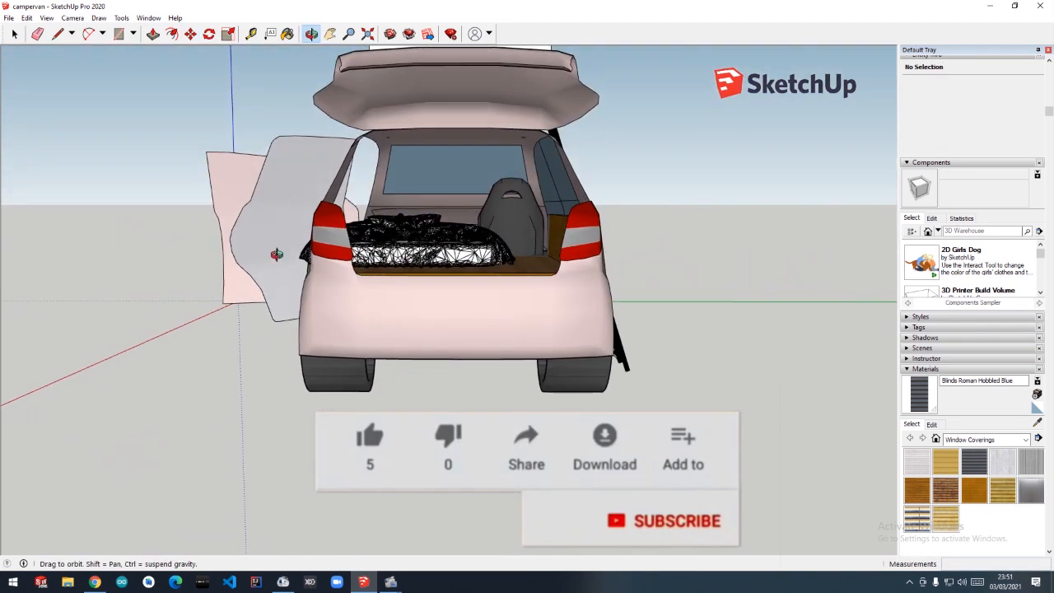
Scale the bedding's width and height to fit between the trunk sides and lower it onto the platform
key("s")
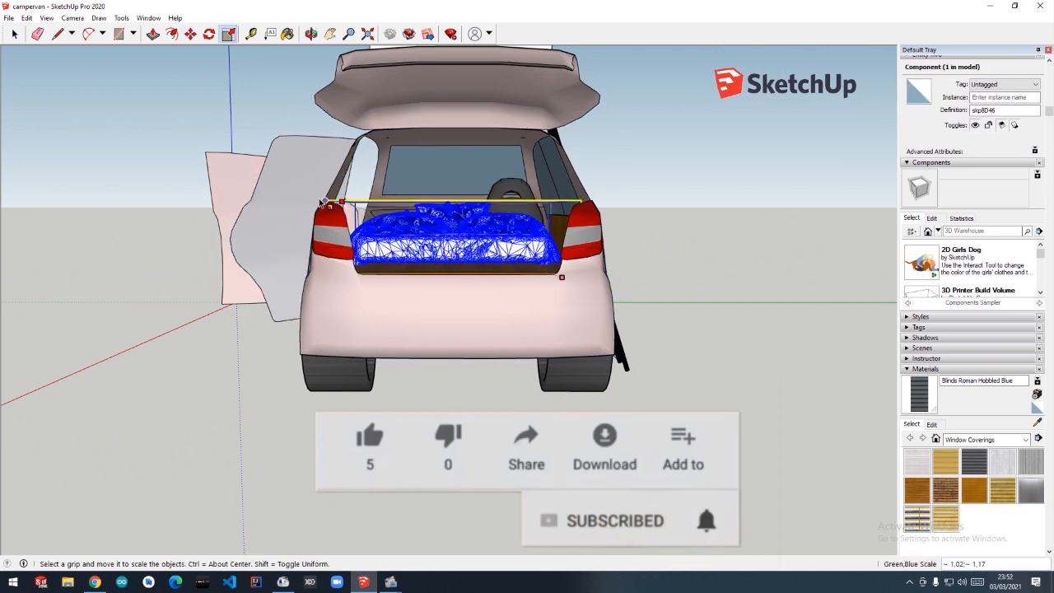
key("m")
left_click(444, 247)
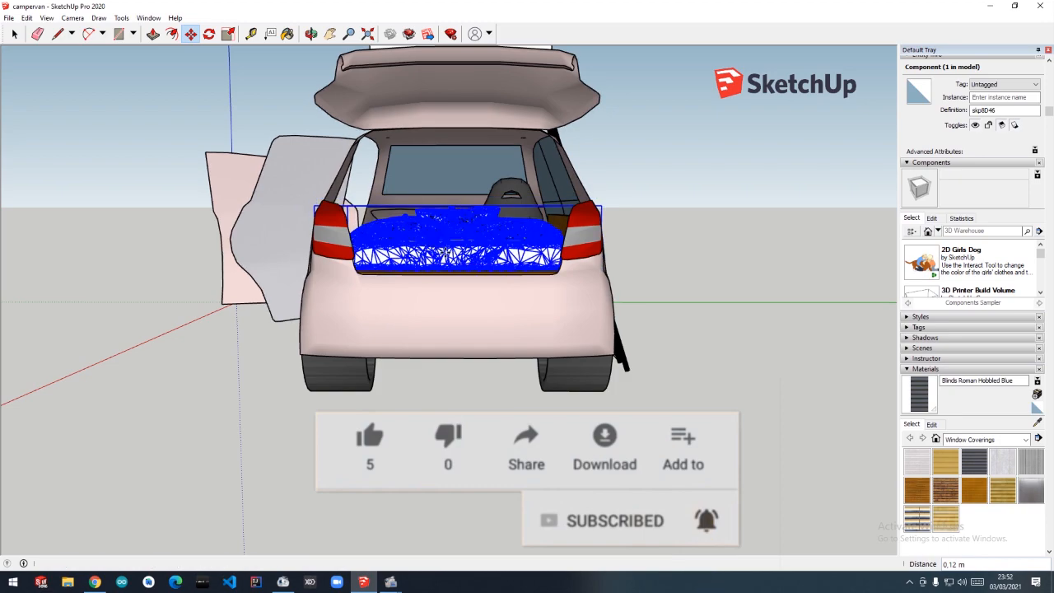
left_click_drag(285, 152, 246, 412)
left_click(15, 34)
left_click(247, 494)
middle_click_drag(247, 494, 491, 499)
Explode the bedding component into its separate parts
left_click(10, 18)
left_click(235, 414)
left_click_drag(235, 414, 272, 416)
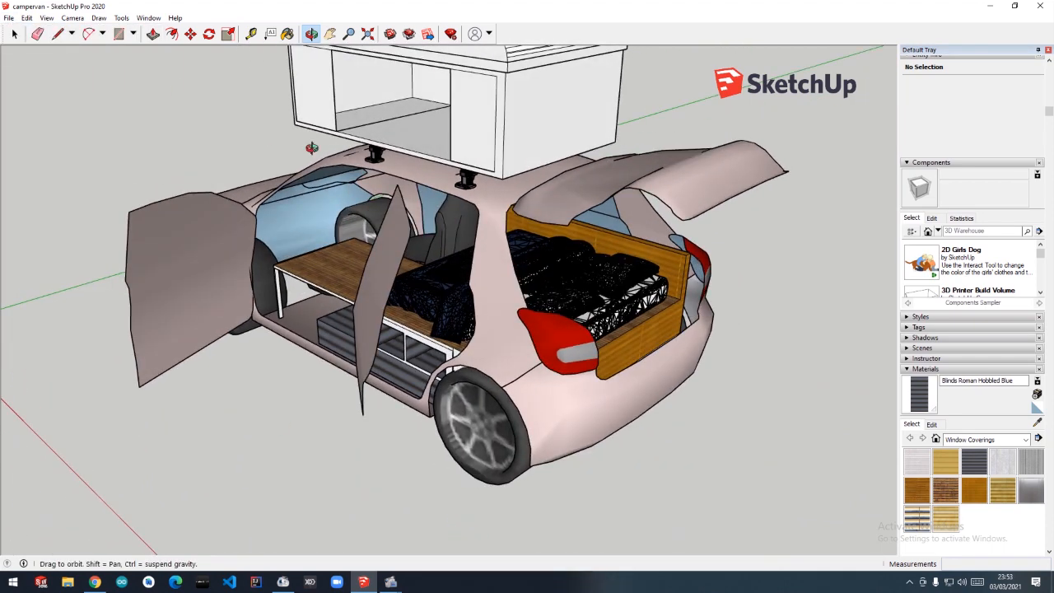
key("space")
right_click(576, 282)
left_click(611, 380)
Paste a copy of the mattress beside the car and scale it to suit the bed's narrower front section
left_click(635, 310)
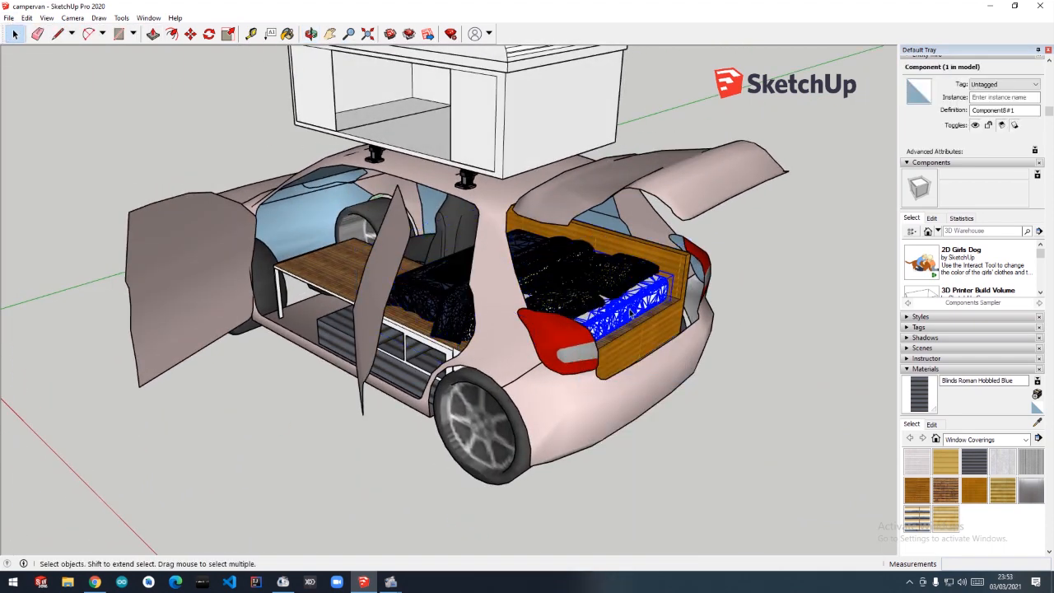
key("ctrl+v")
left_click(730, 402)
left_click(228, 34)
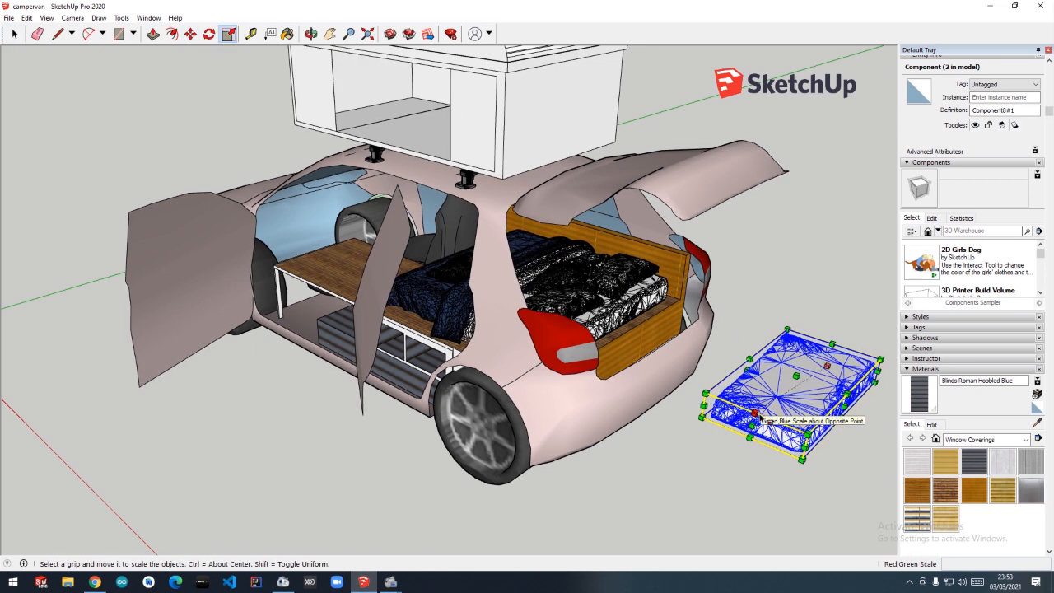
left_click_drag(754, 417, 799, 380)
middle_click_drag(888, 386, 677, 386, "shift")
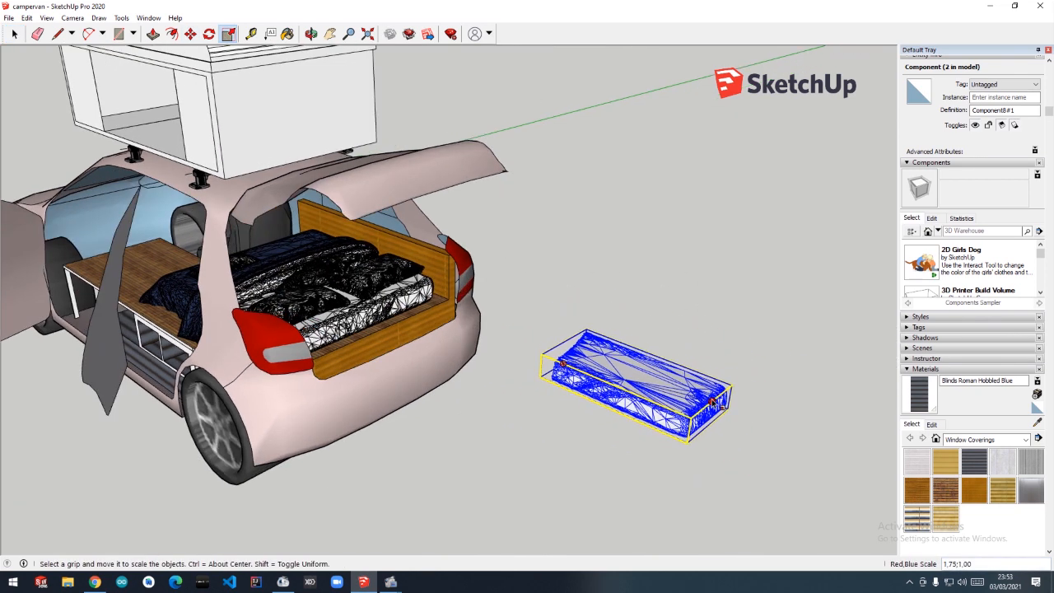
left_click(713, 394)
left_click_drag(609, 382, 587, 396)
Move the mattress copy into the car and rest it on the front section of the bed platform
left_click(634, 392)
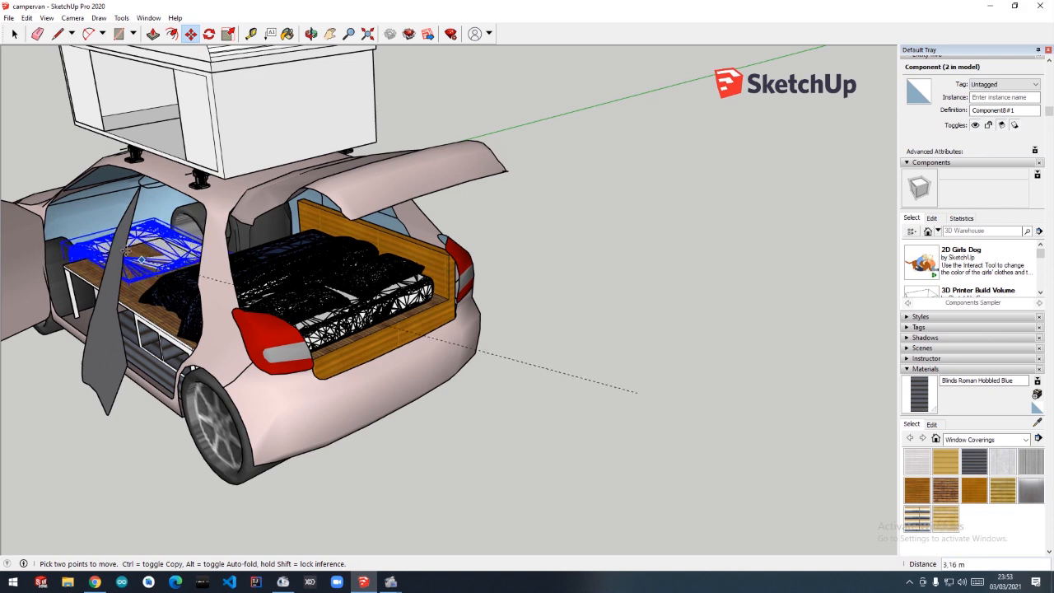
left_click(138, 254)
middle_click_drag(136, 405, 194, 279)
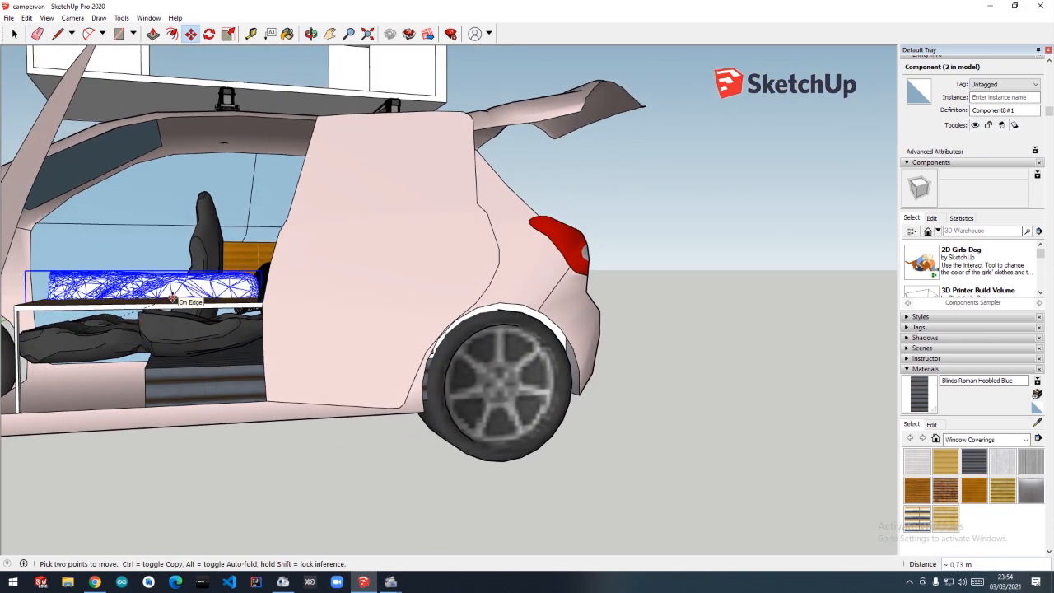
middle_click_drag(170, 302, 108, 438)
Move the small cushion from the rear bedding to above the front mattress
key("space")
left_click(496, 241)
left_click(428, 208)
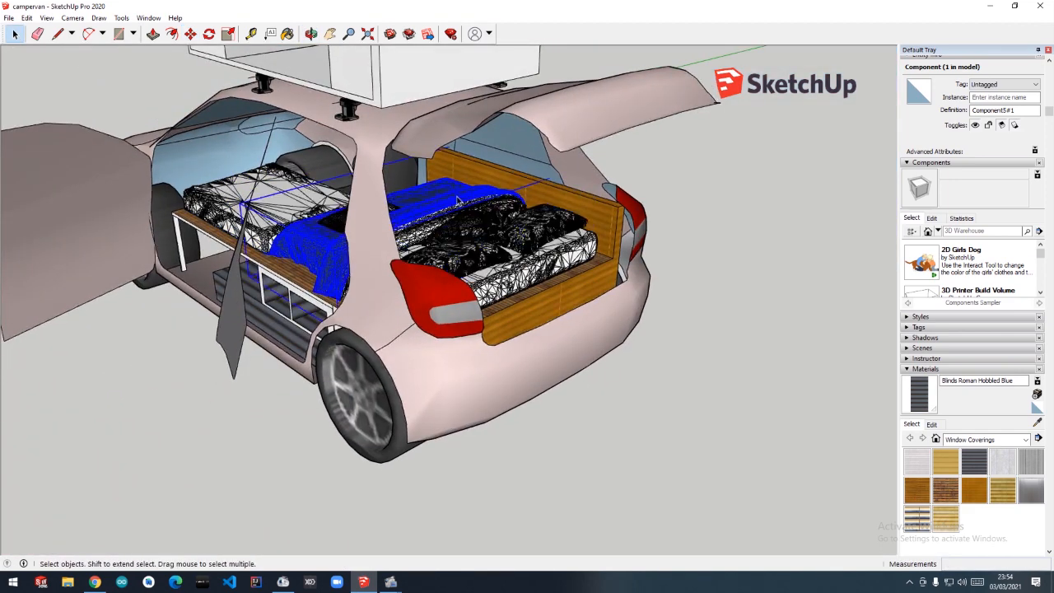
left_click(339, 224)
key("m")
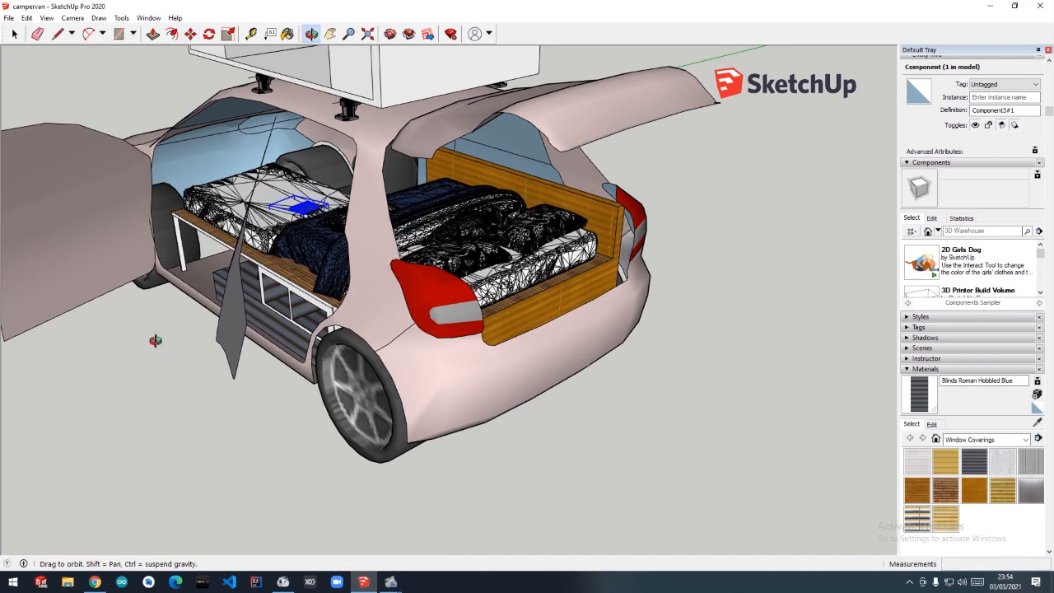
middle_click_drag(155, 341, 278, 185)
Enlarge the small cushion and move it to the front end of the front mattress
key("s")
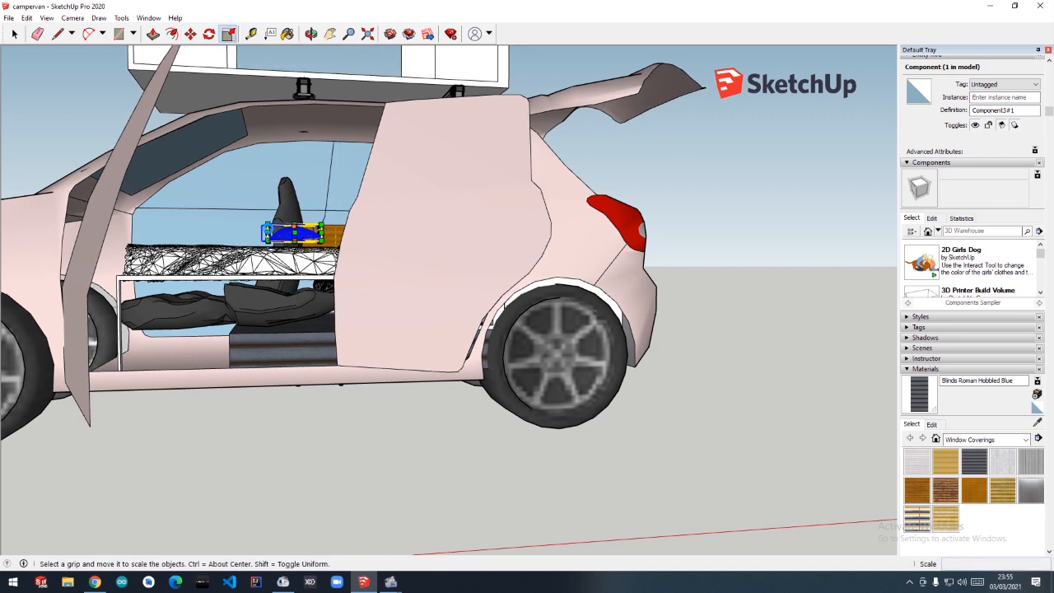
left_click_drag(271, 225, 233, 213)
key("m")
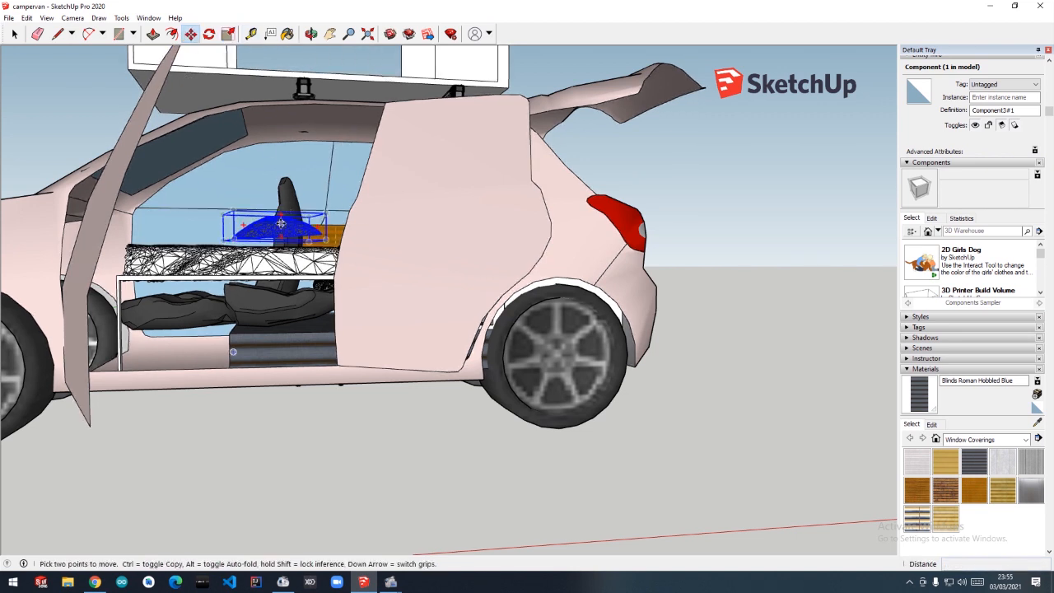
left_click(311, 34)
key("space")
left_click(266, 485)
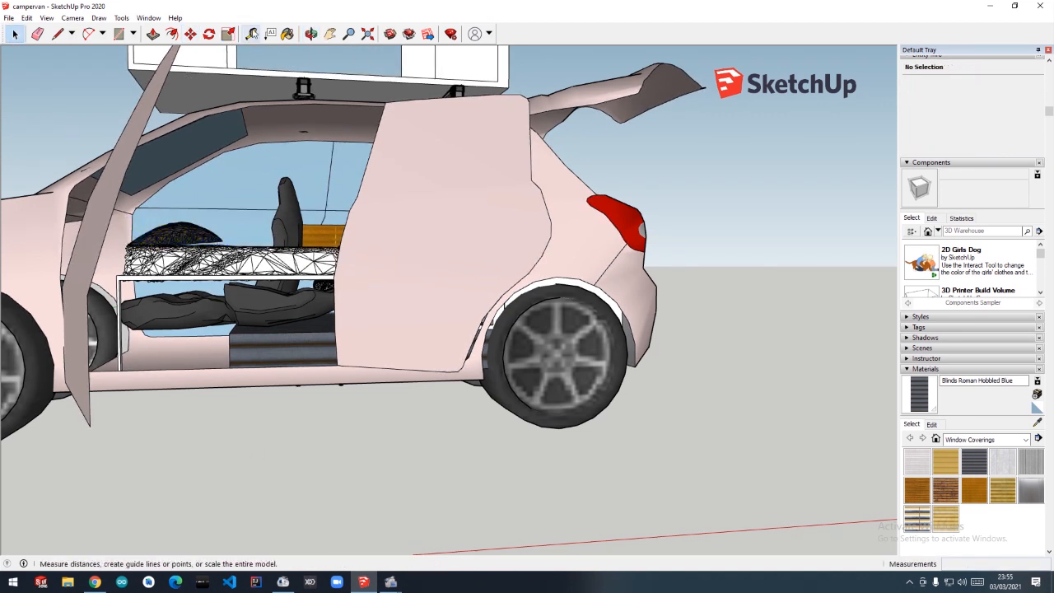
Open the rear mattress component for editing and paint it with Textile Leaves Green from the carpet and fabrics collection
left_click(311, 34)
left_click_drag(346, 214, 164, 346)
left_click_drag(642, 272, 436, 502)
left_click(986, 440)
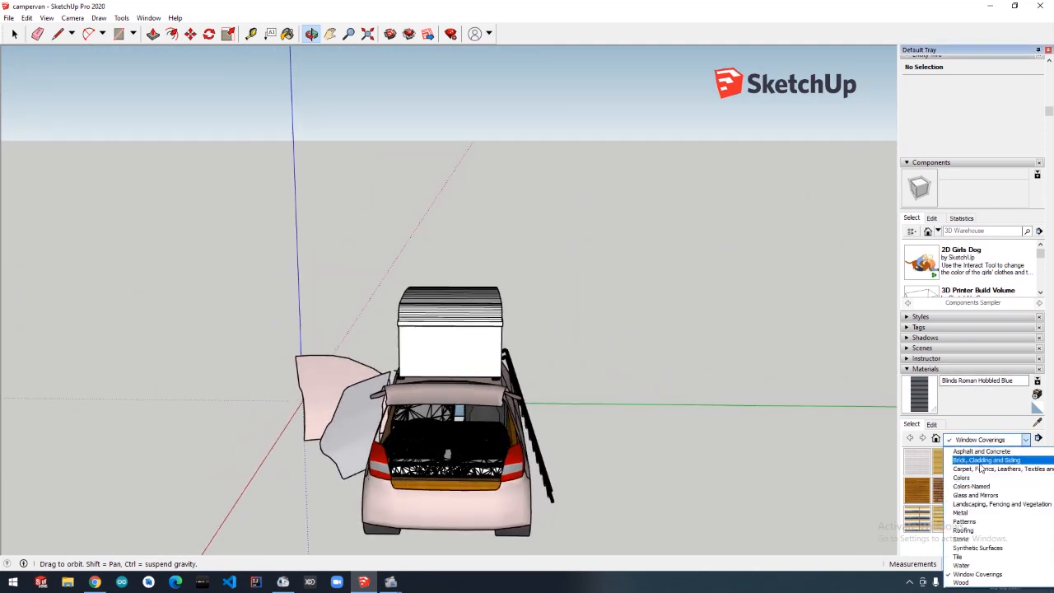
left_click(979, 469)
left_click(967, 495)
scroll(427, 441, "up", 5)
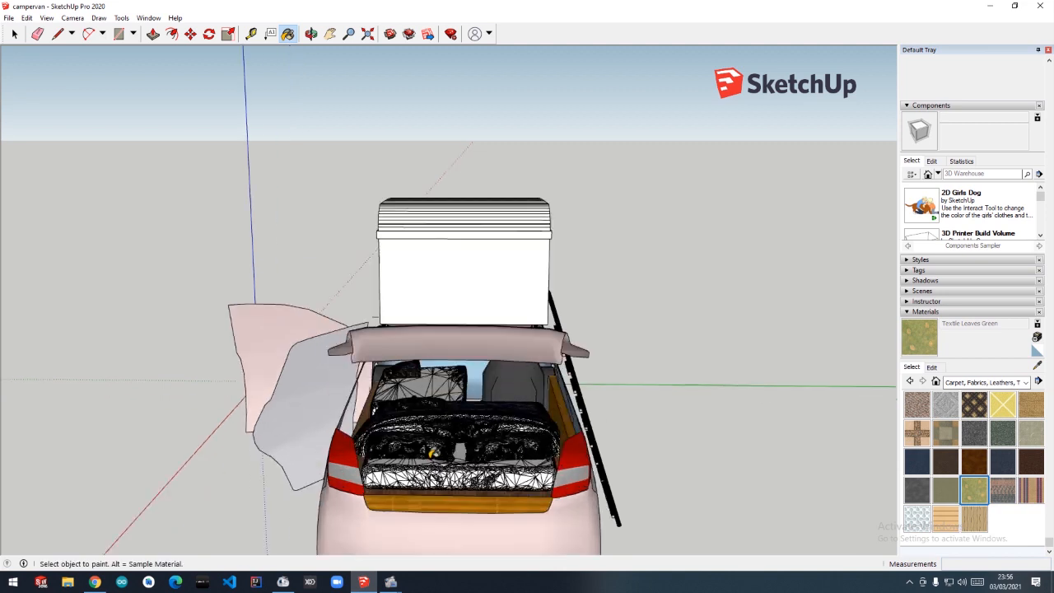
scroll(419, 456, "up", 4)
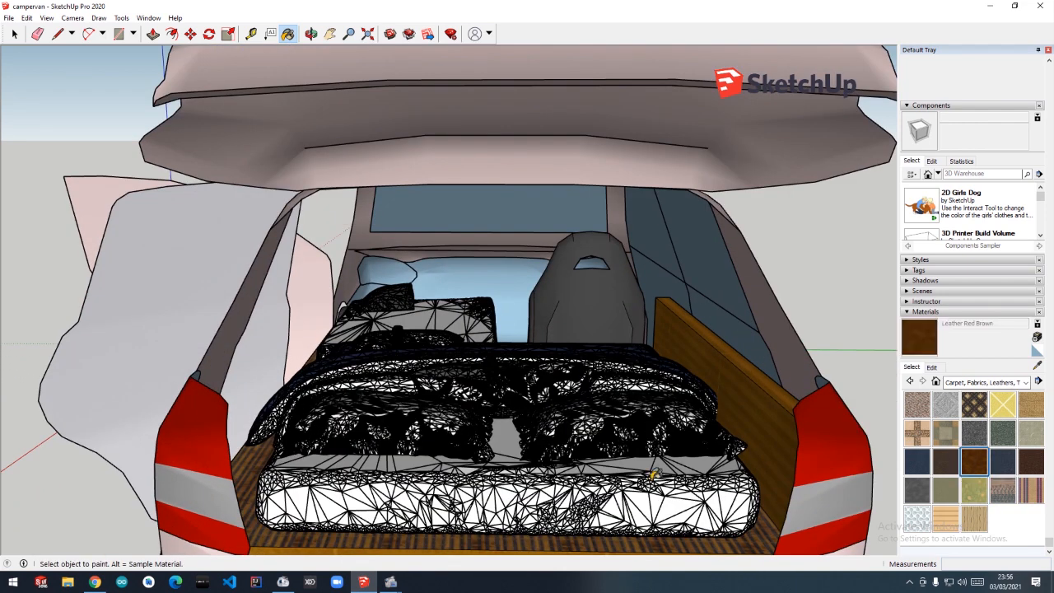
right_click(437, 482)
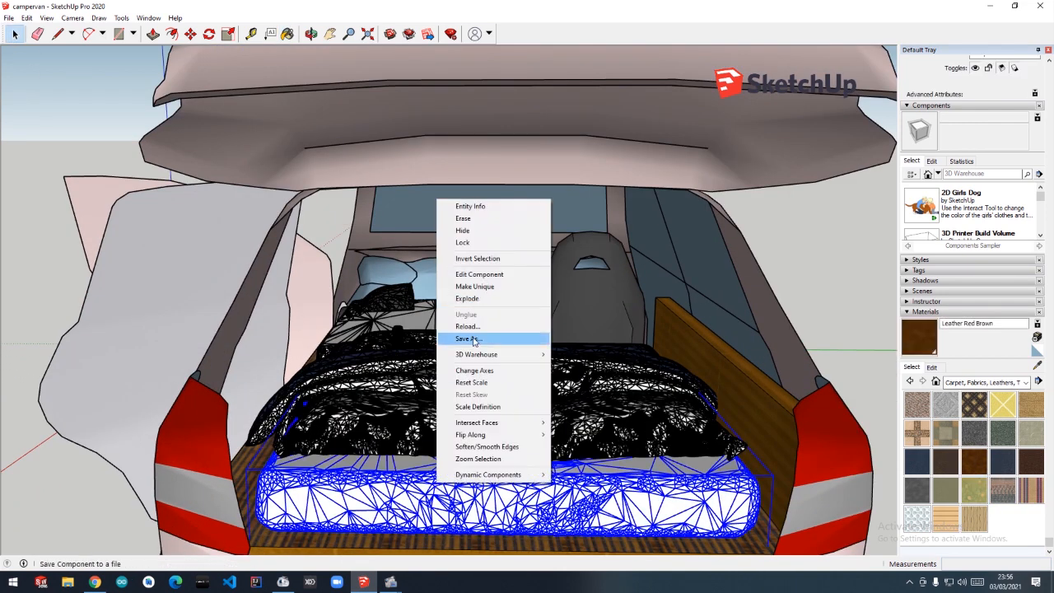
left_click(476, 273)
scroll(265, 325, "down", 3)
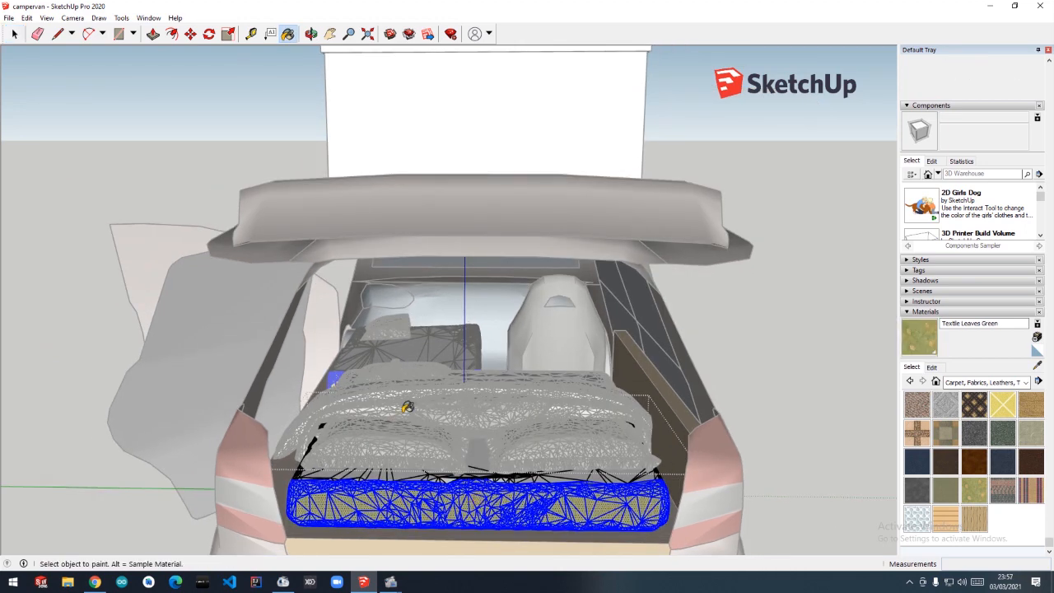
left_click(68, 244)
scroll(68, 245, "down", 8)
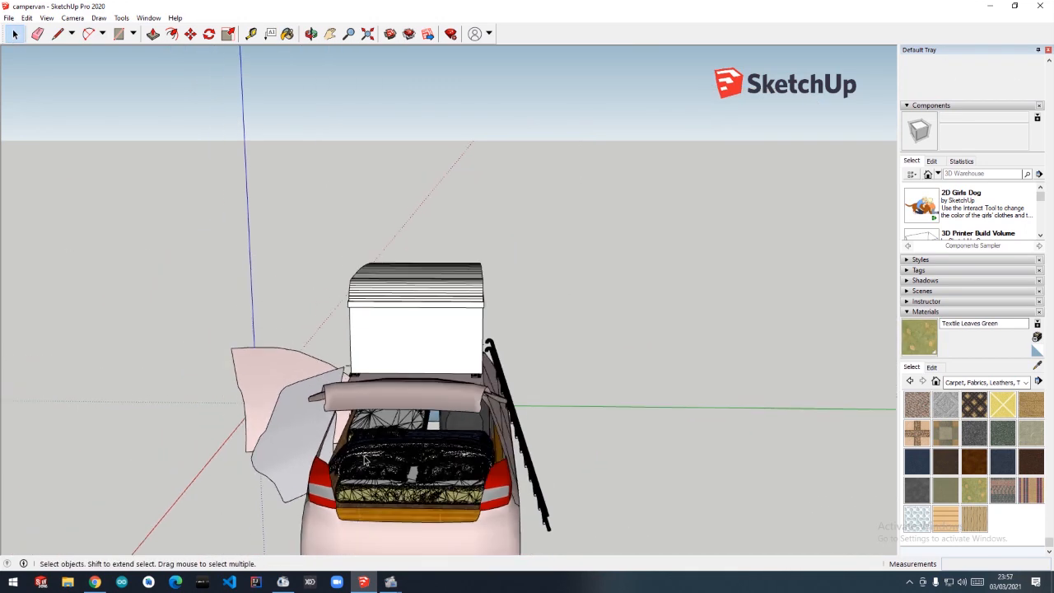
left_click_drag(260, 517, 592, 370)
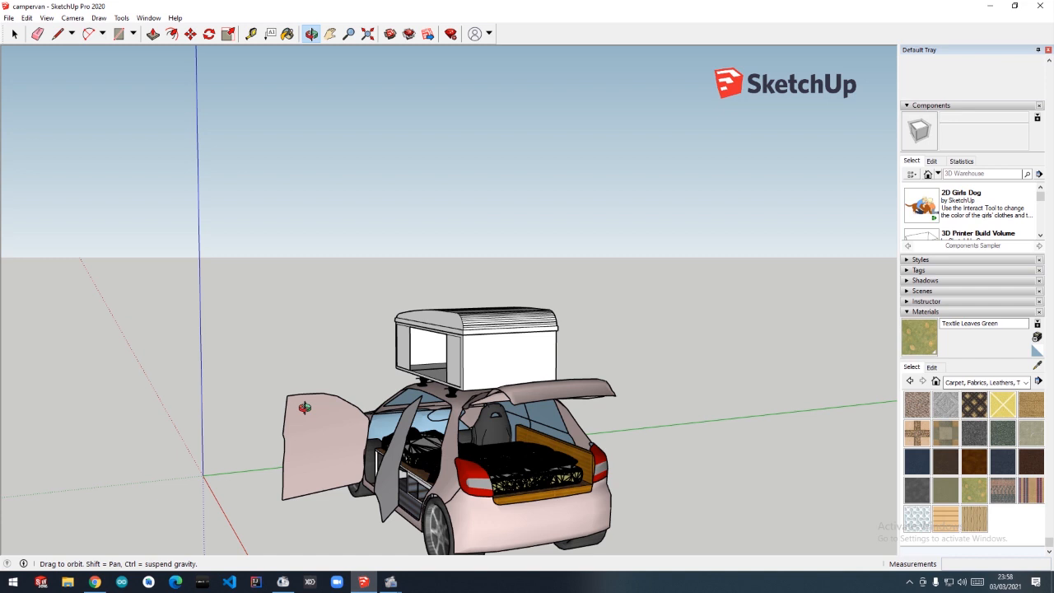
Import the Stan tent model and place it on the ground beside the car's open front door
left_click_drag(305, 408, 355, 487)
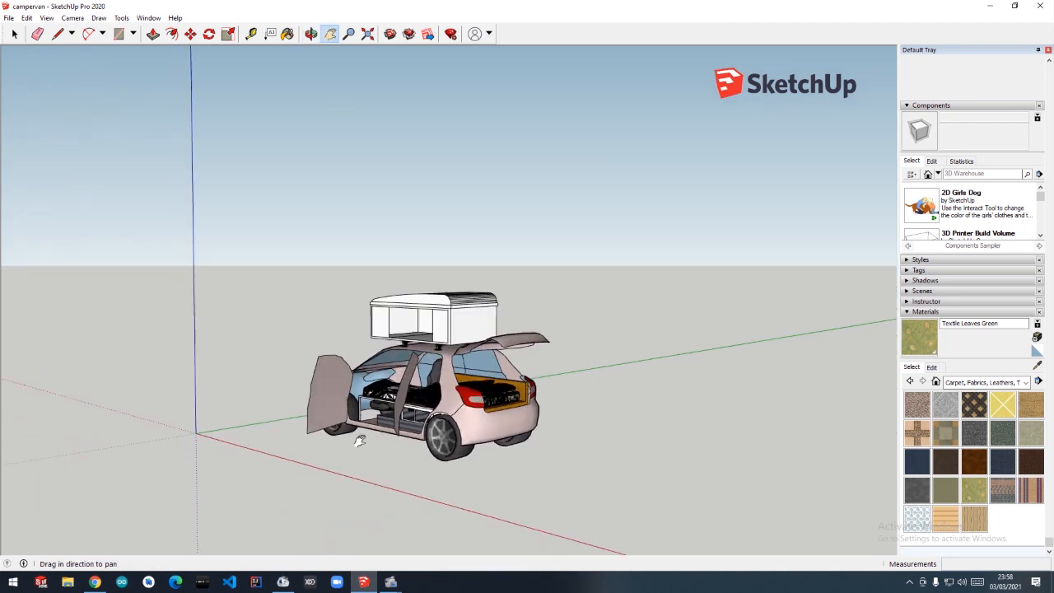
left_click_drag(379, 400, 405, 397)
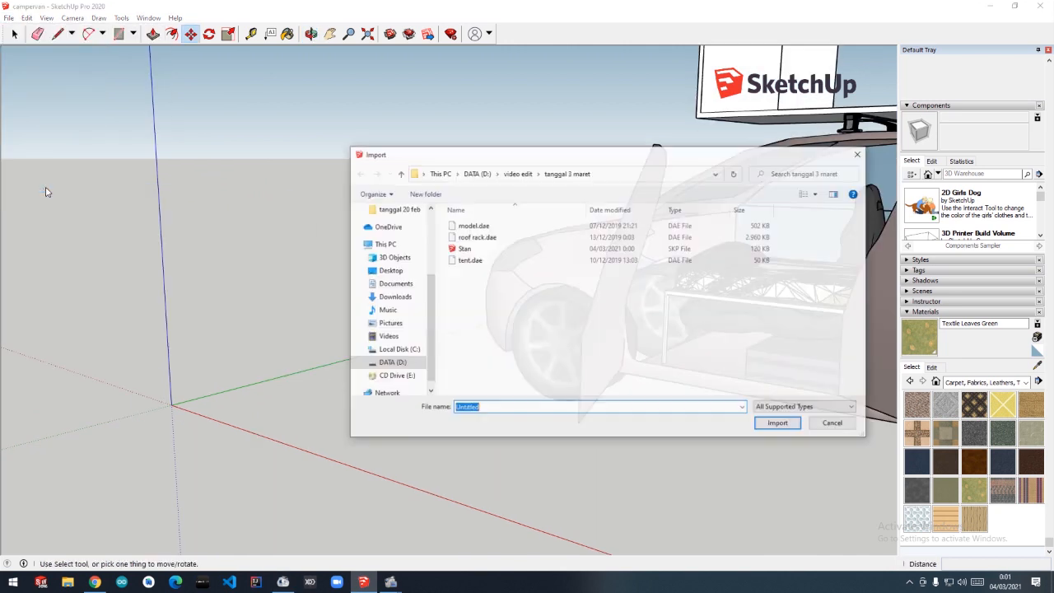
left_click(471, 242)
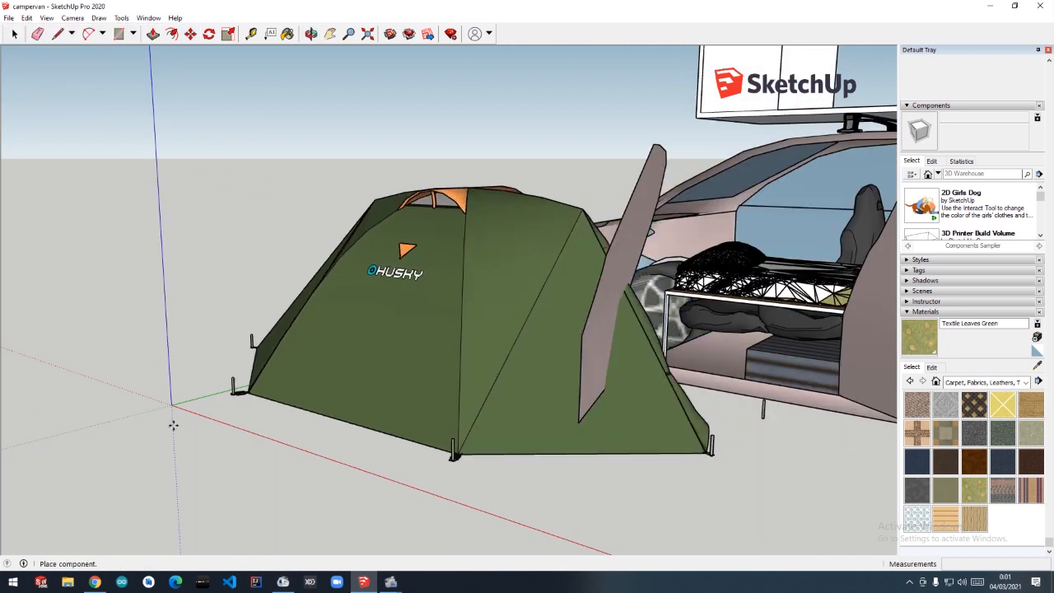
left_click(49, 408)
scroll(329, 370, "down", 5)
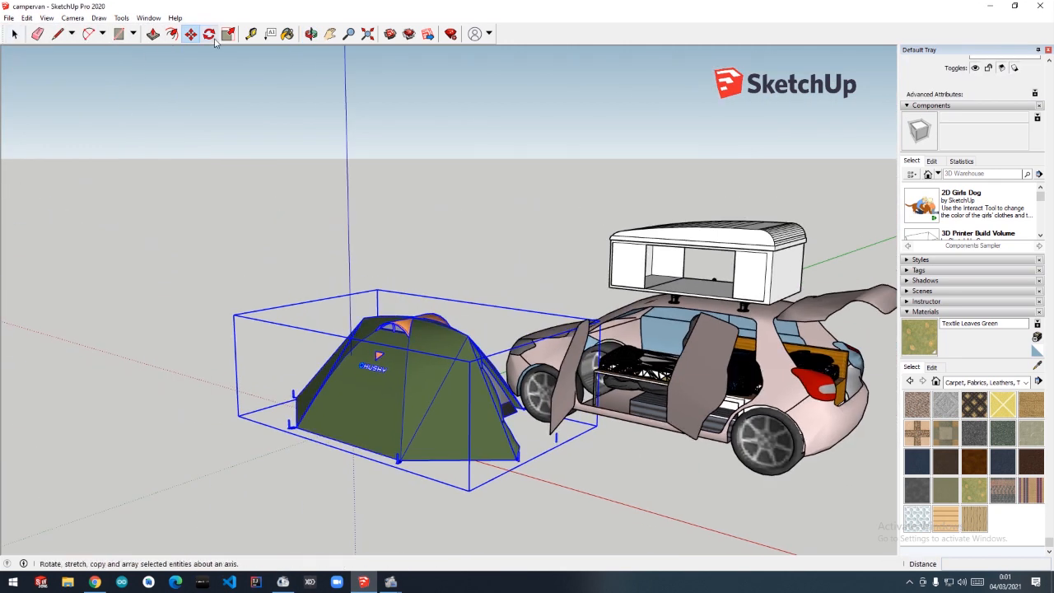
Move the tent sideways across the ground, away from the car, so it clears the open front door
left_click(191, 33)
left_click(409, 375)
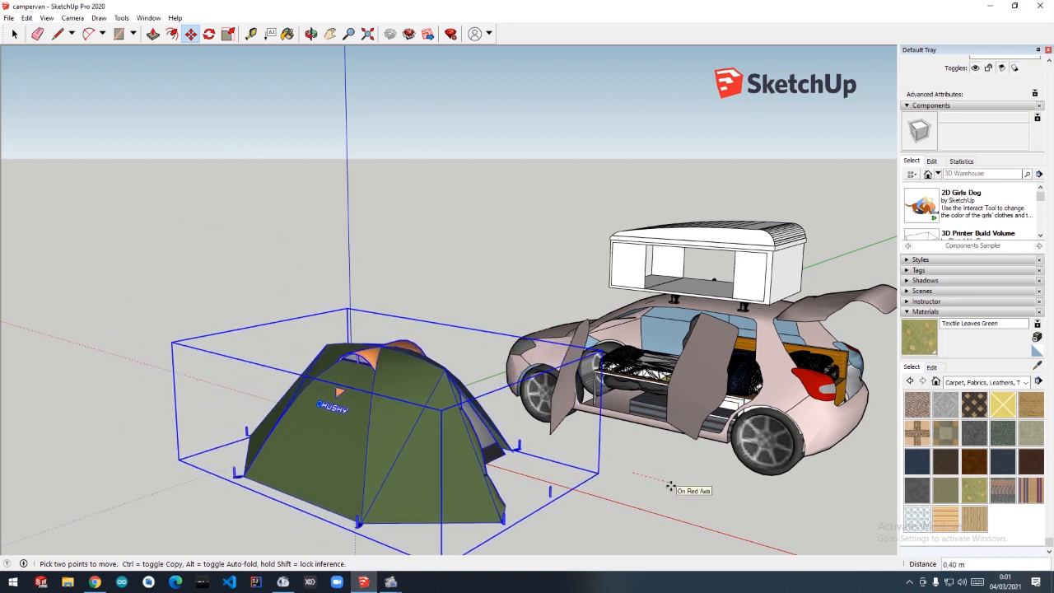
left_click(670, 484)
left_click(14, 33)
left_click(311, 34)
mouse_move(658, 531)
left_mouse_down()
mouse_move(633, 512)
mouse_move(658, 536)
left_mouse_up()
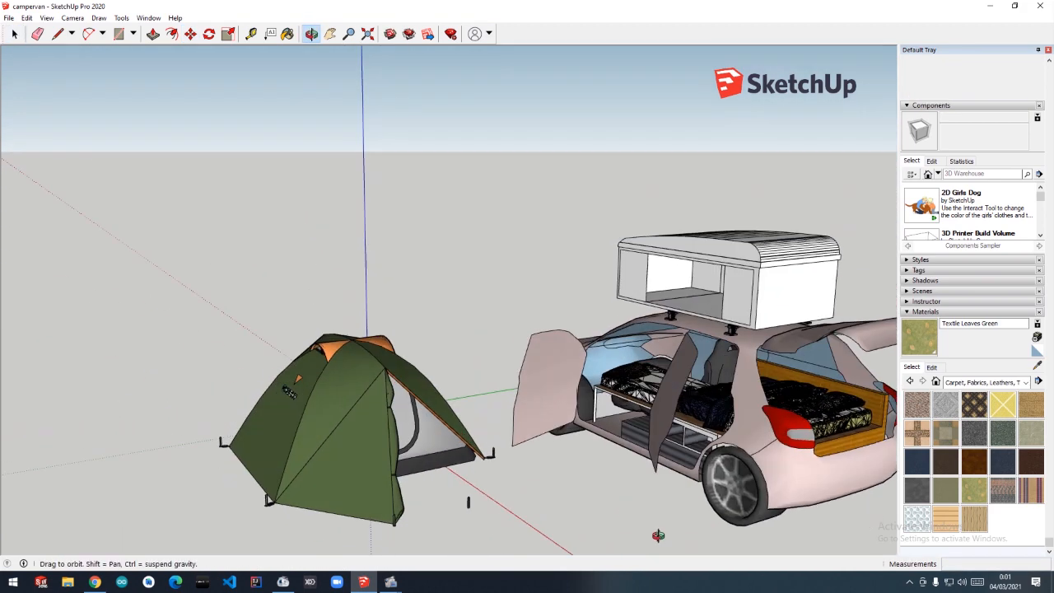
Shift the tent along the ground parallel to the car's side, toward the rear of the car
left_click_drag(370, 384, 584, 434)
middle_click_drag(585, 435, 701, 390)
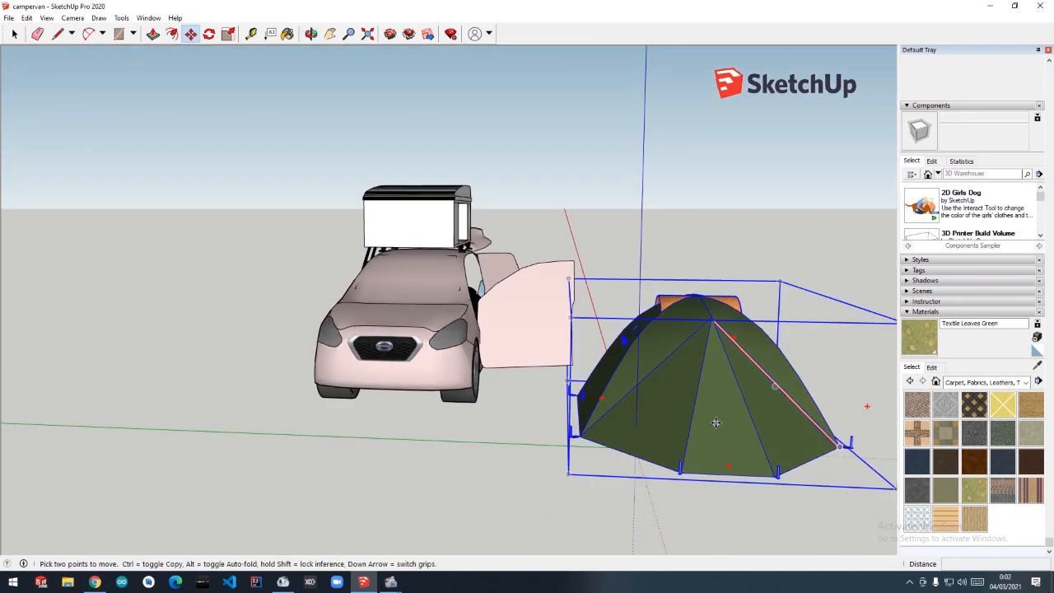
left_click(716, 420)
key("Escape")
middle_click_drag(804, 305, 176, 44)
left_click(191, 364)
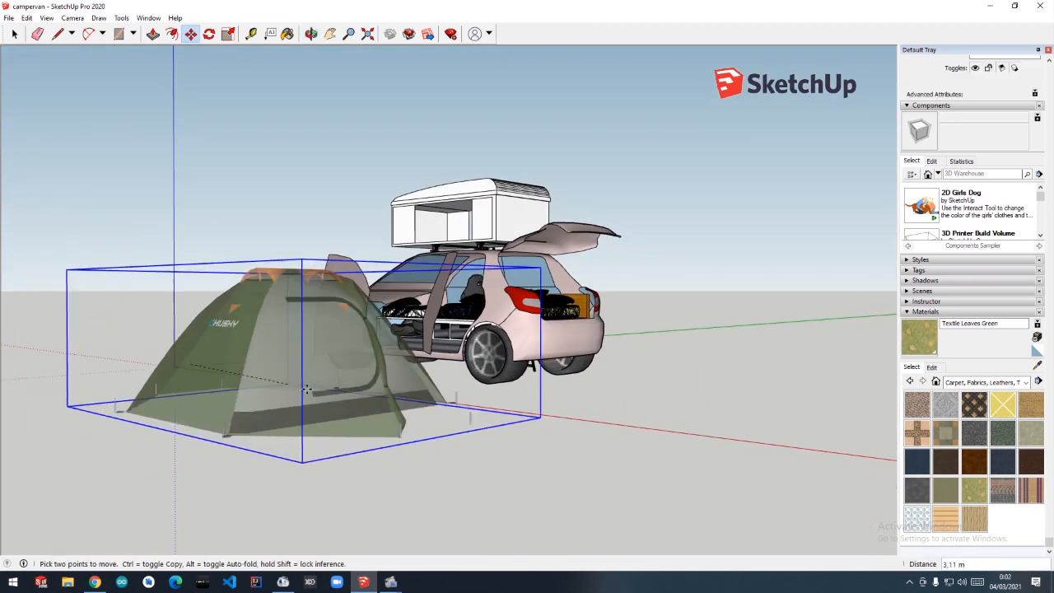
left_click(224, 381)
middle_click_drag(387, 156, 310, 217)
key("space")
scroll(396, 423, "up", 3)
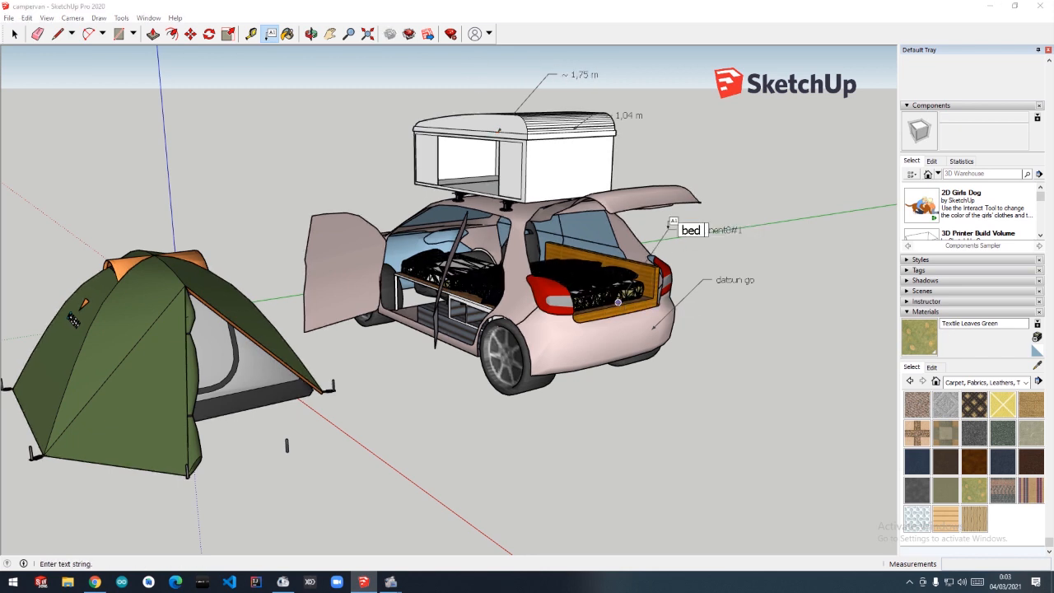
Finish the bed label and attach a leader label reading "pop up roof top tent" to the roof tent's lid
left_click(557, 153)
left_click(459, 120)
left_click(471, 79)
type("pop up roof top tent")
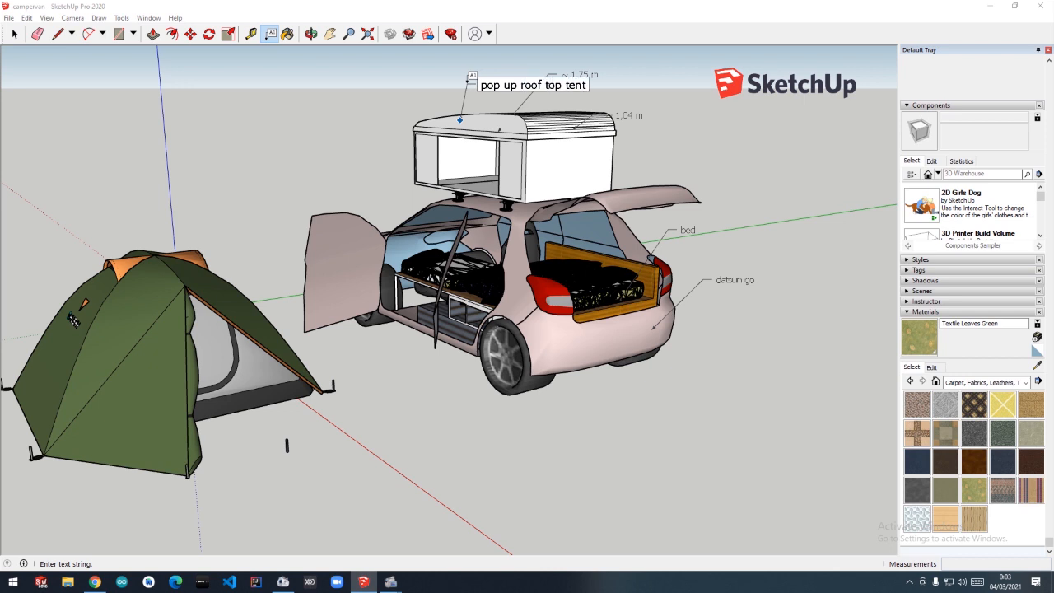
left_click(466, 82)
key("space")
Move the 1,75 m length label and the "pop up roof top tent" label apart so their texts do not overlap
left_click(480, 84)
left_click(581, 77)
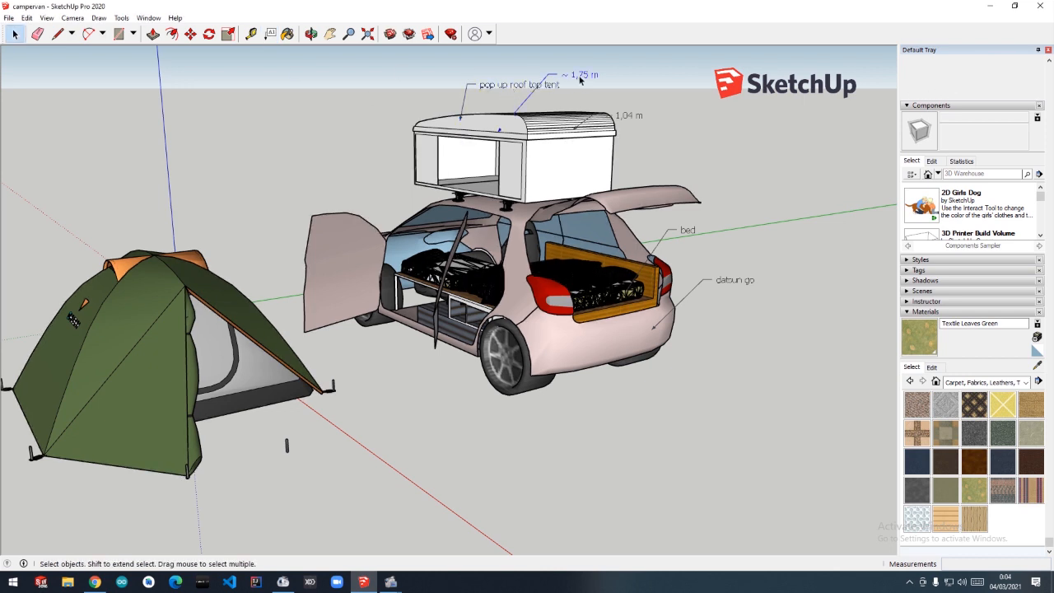
left_click(594, 80)
left_click(191, 35)
left_click(311, 34)
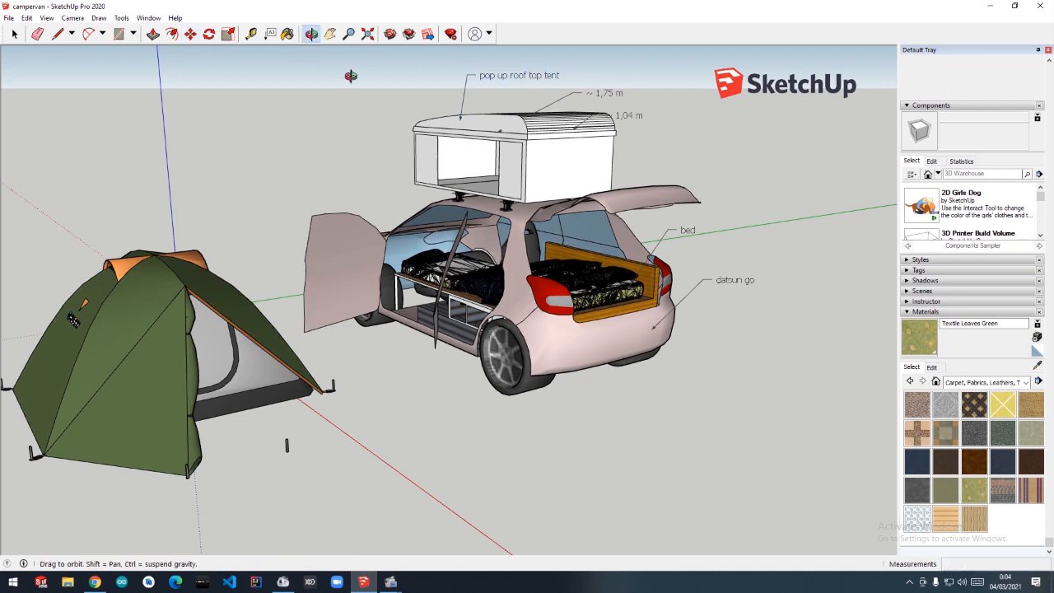
Move the 1,04 m label off the roof tent into the empty space above its lid
left_click_drag(714, 160, 630, 152)
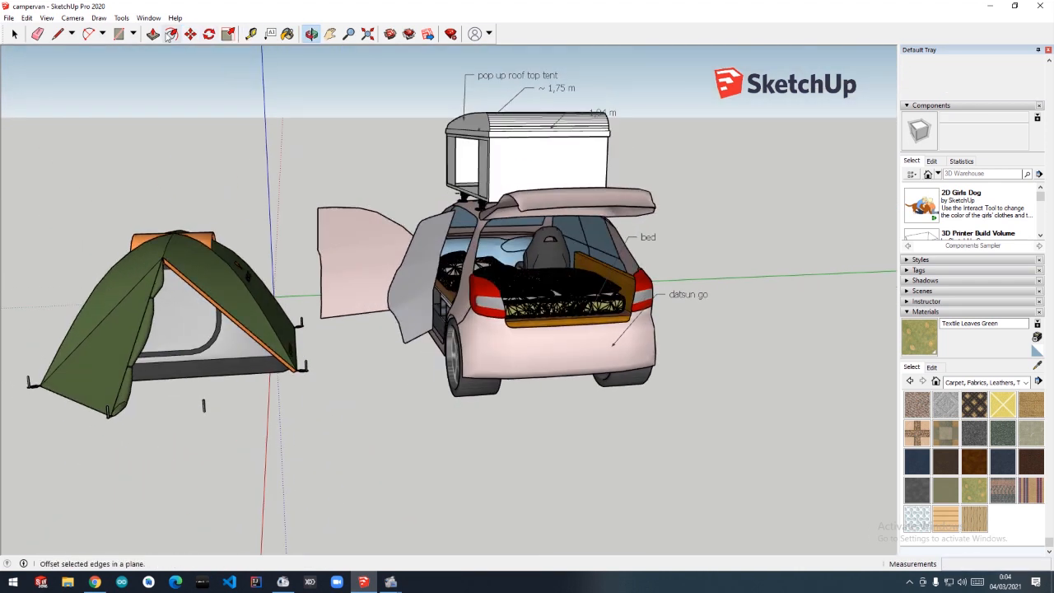
left_click(271, 34)
key("m")
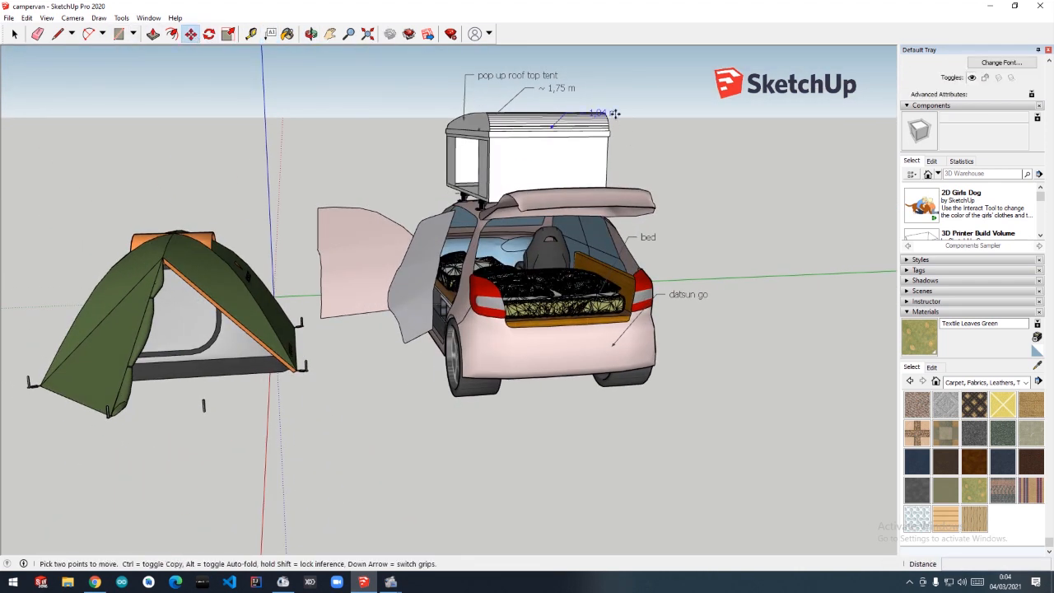
left_click(609, 110)
left_click(648, 94)
Add the word "lebar" before 1,04 m in the width label and "panjang" before 1,75 m in the length label
key("space")
double_click(630, 94)
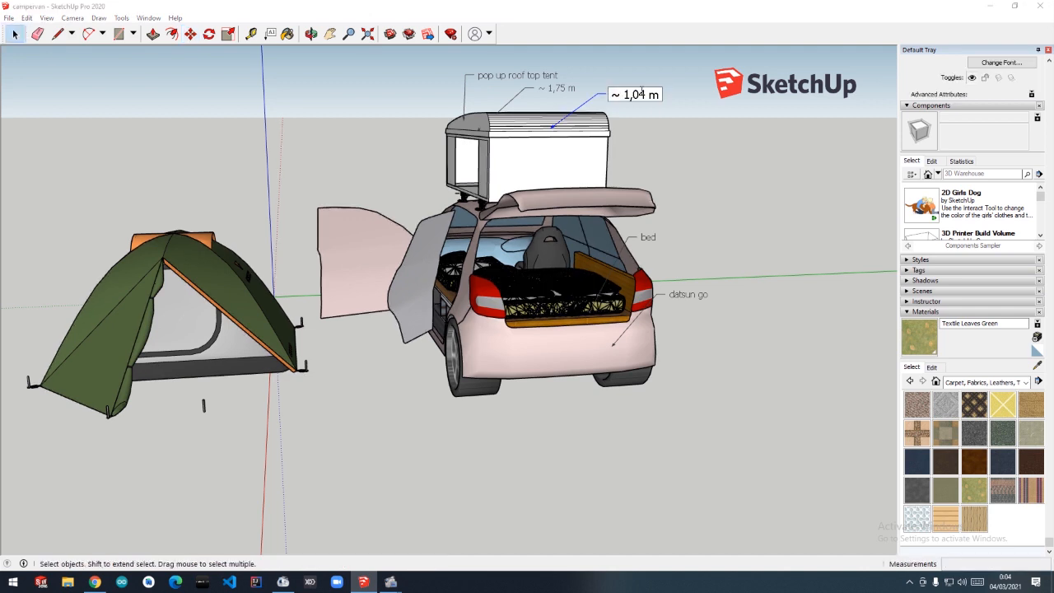
type("lebar")
double_click(551, 89)
type("panjang")
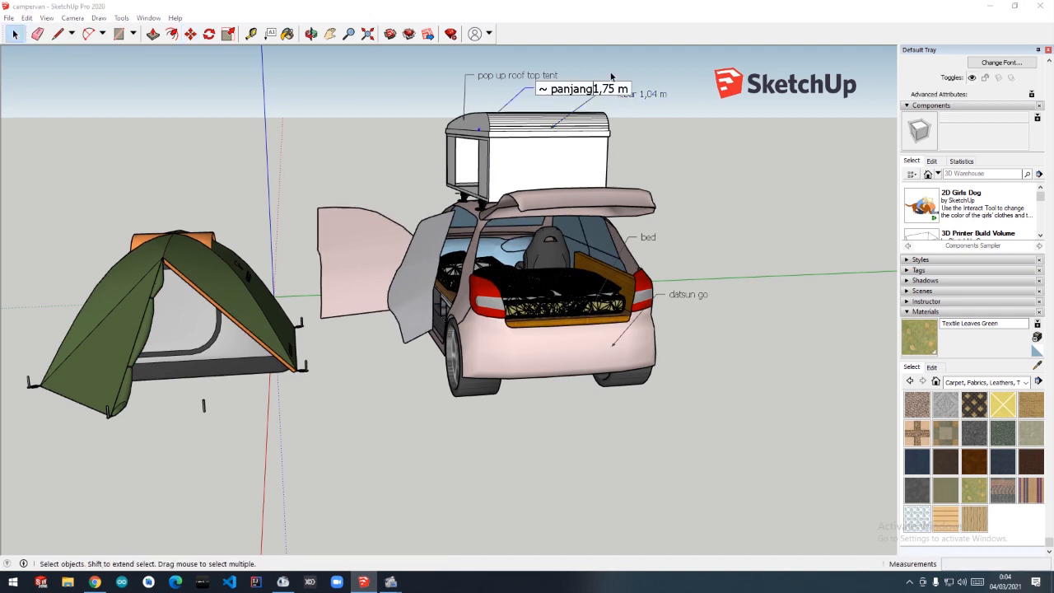
left_click(669, 160)
Change the value in the roof tent's "panjang" label to 1,80m
double_click(606, 93)
key("BackSpace")
key("BackSpace")
key("BackSpace")
type("80")
left_click(411, 132)
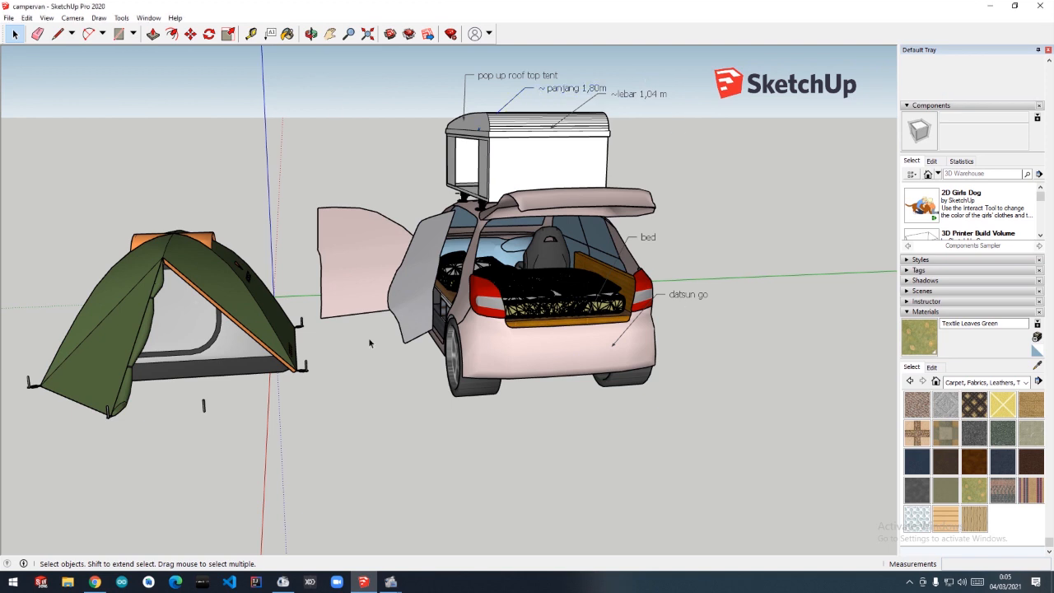
scroll(370, 344, "down", 1)
Finish the "pop up roof top tent" label and move the 1,75 m label away from it, above the tent lid
left_click(541, 118)
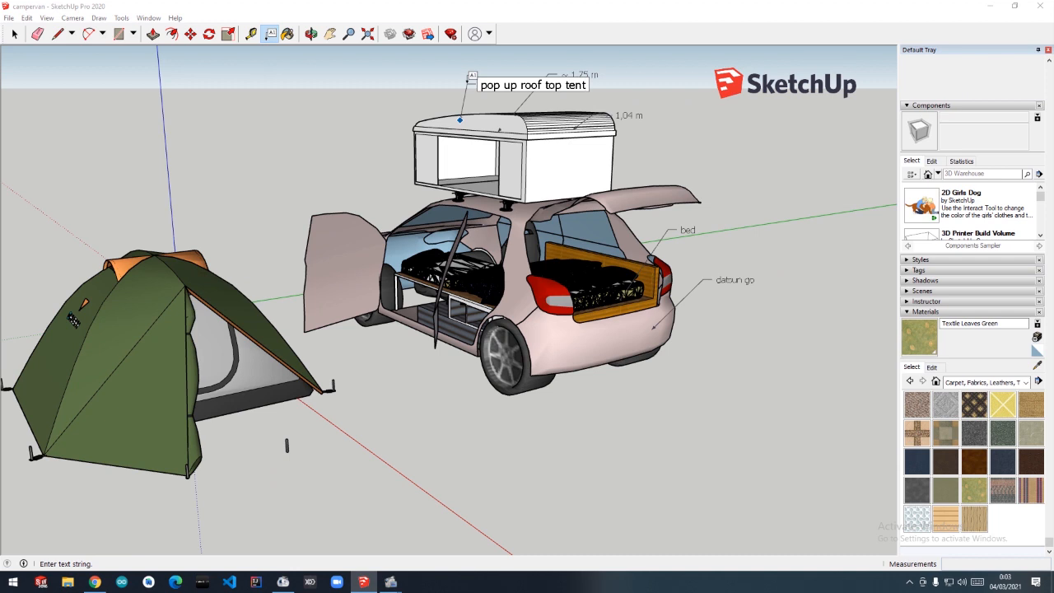
left_click(14, 33)
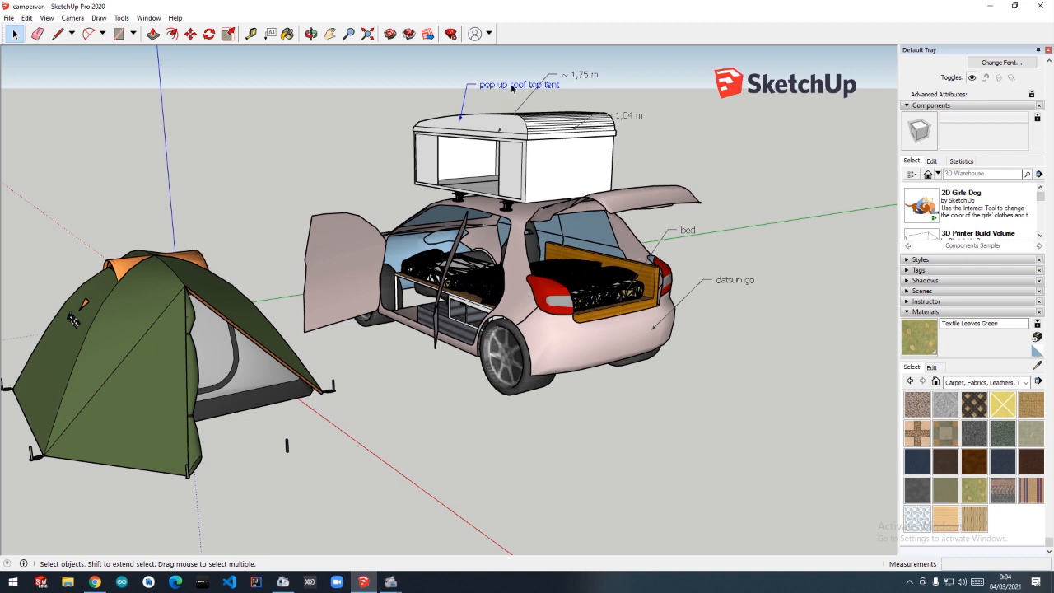
left_click(582, 78)
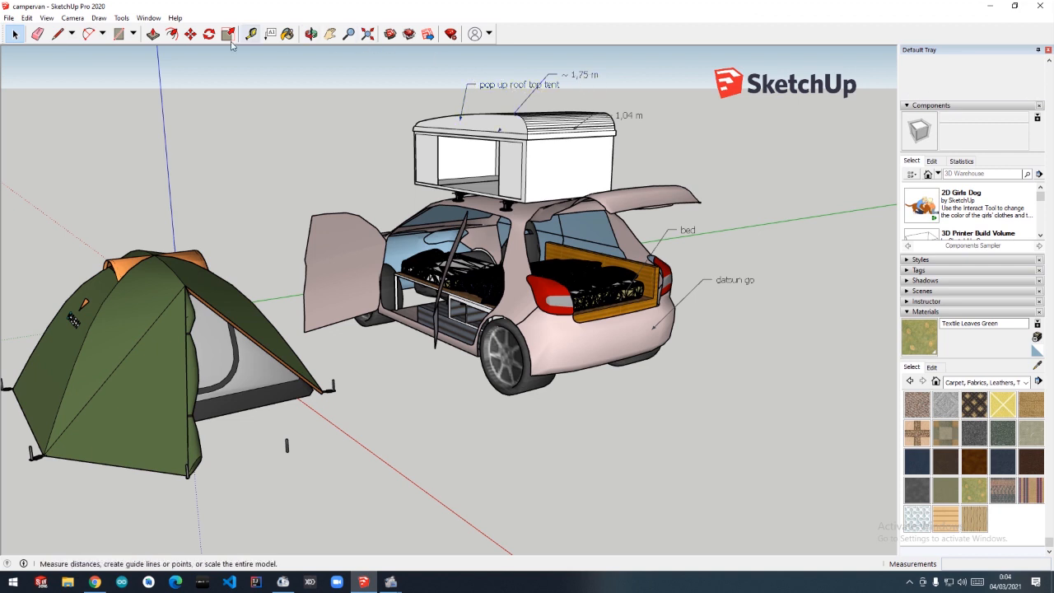
left_click(190, 33)
left_click(581, 76)
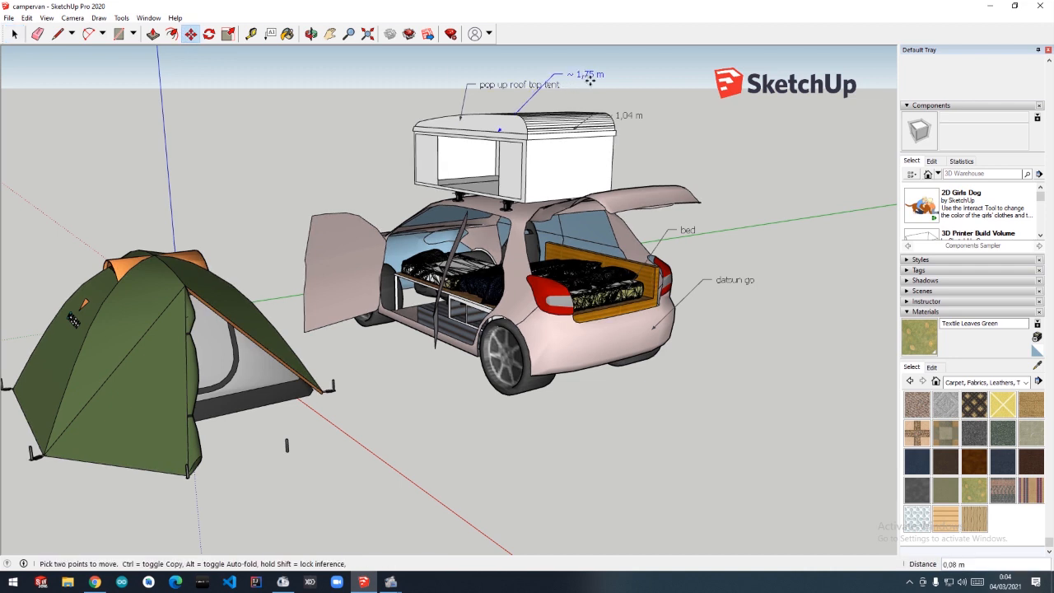
left_click(607, 93)
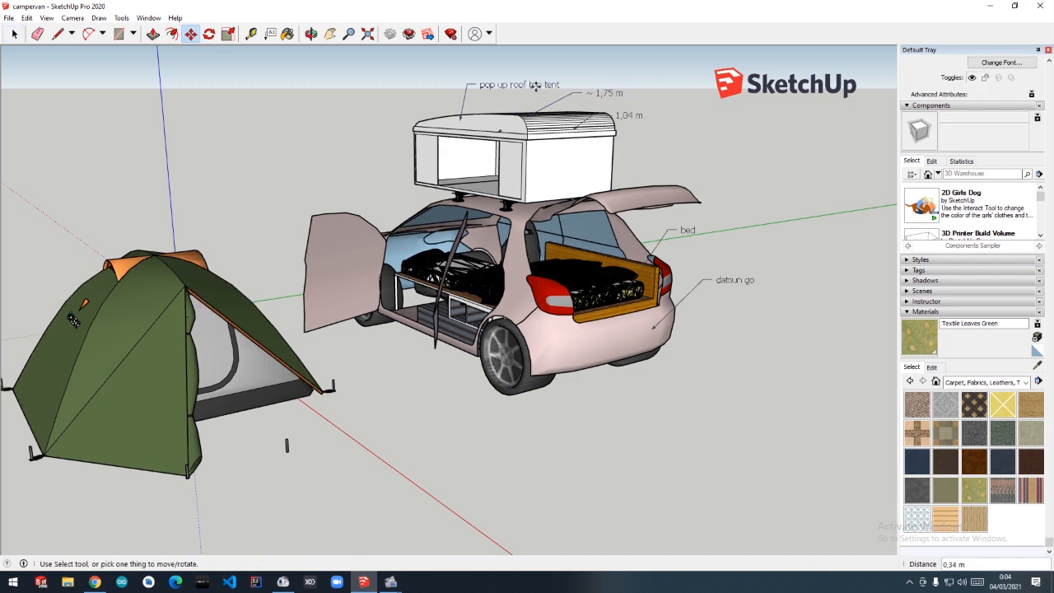
Raise the "pop up roof top tent" label slightly above the roof tent and view the car from behind
left_click(531, 85)
left_click(531, 77)
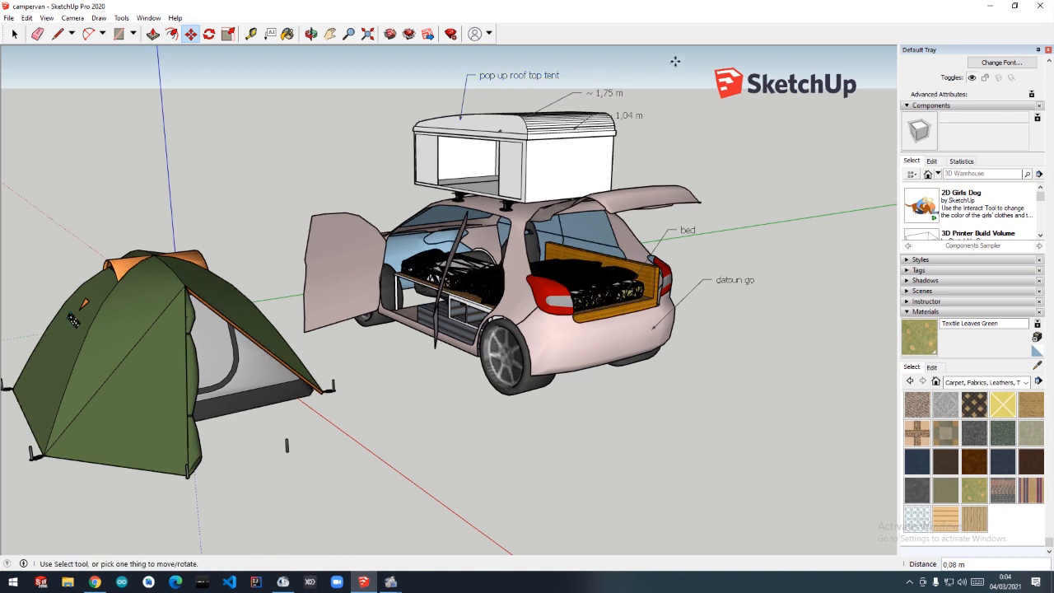
left_click(311, 34)
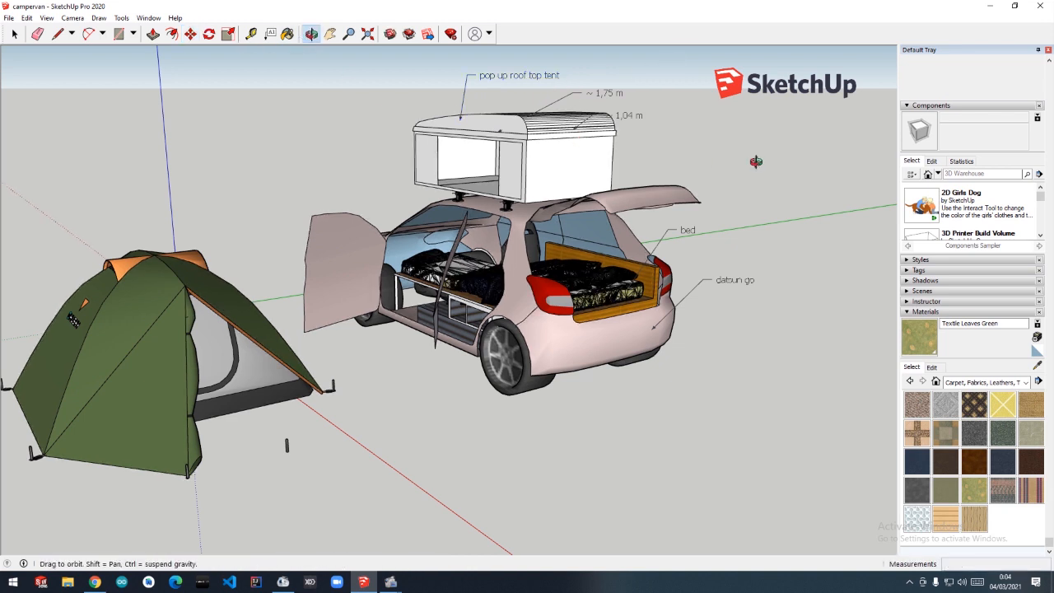
left_click_drag(756, 162, 624, 150)
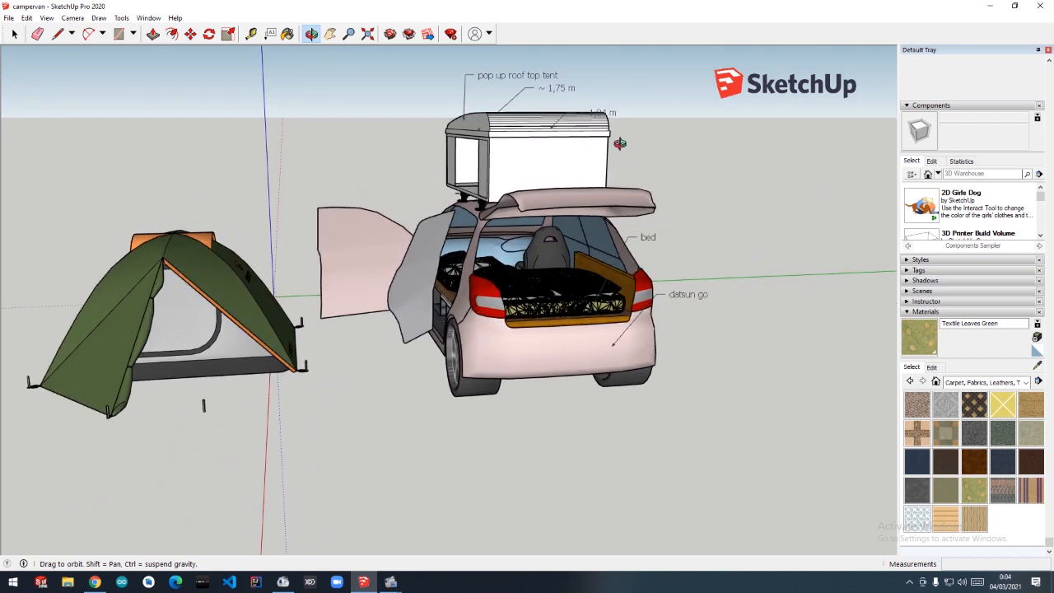